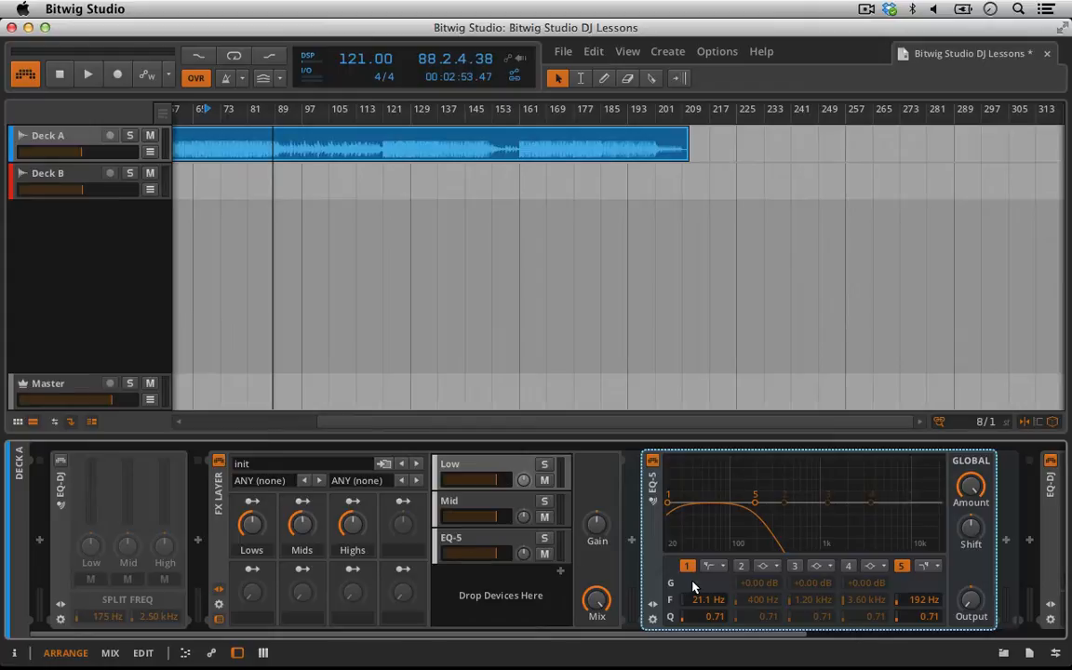
- Collapse the Low layer's EQ-5 device and hide the FX Layer's layer list on Deck A
double_click(652, 501)
double_click(653, 501)
double_click(653, 501)
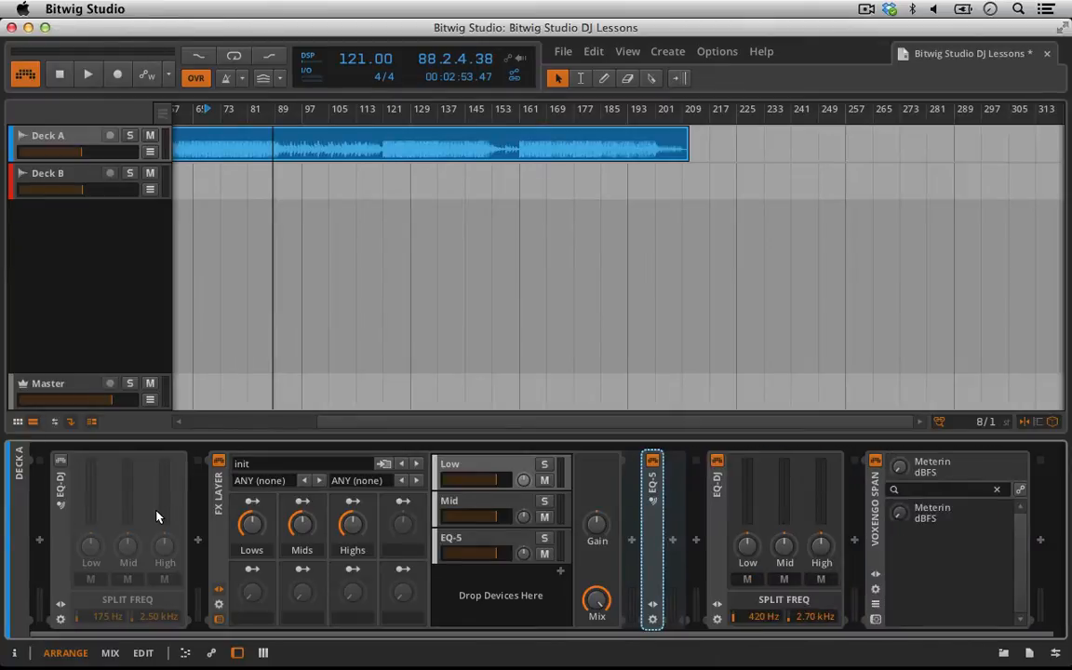
double_click(219, 510)
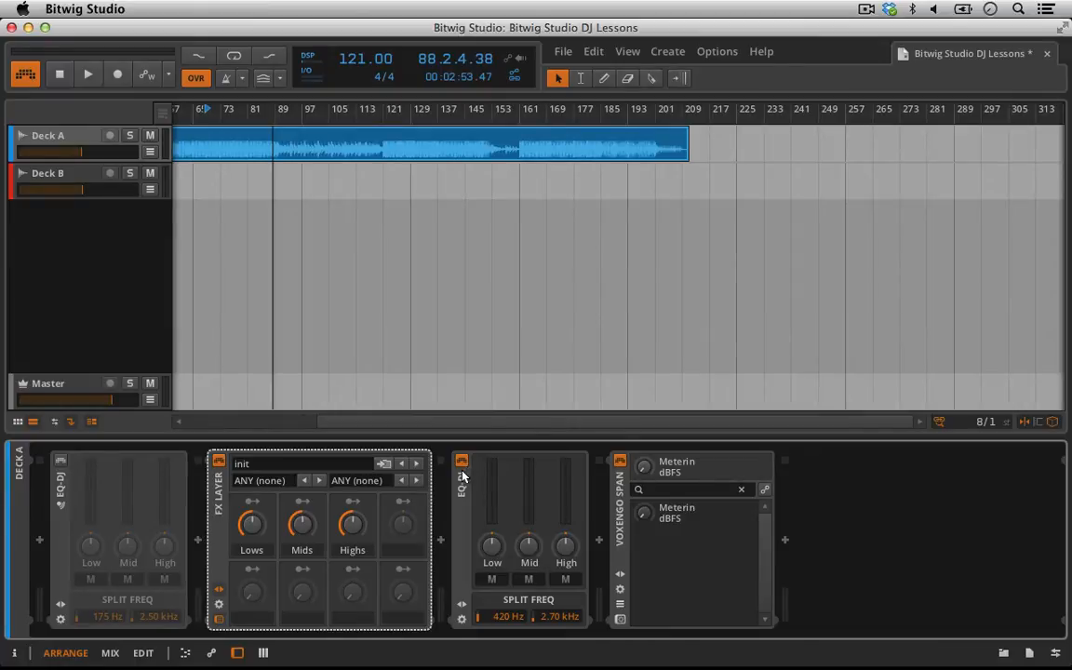
- Play Deck A from bar 73, cut the Lows macro to 0% and bring it back to 50%, then stop playback
click(230, 110)
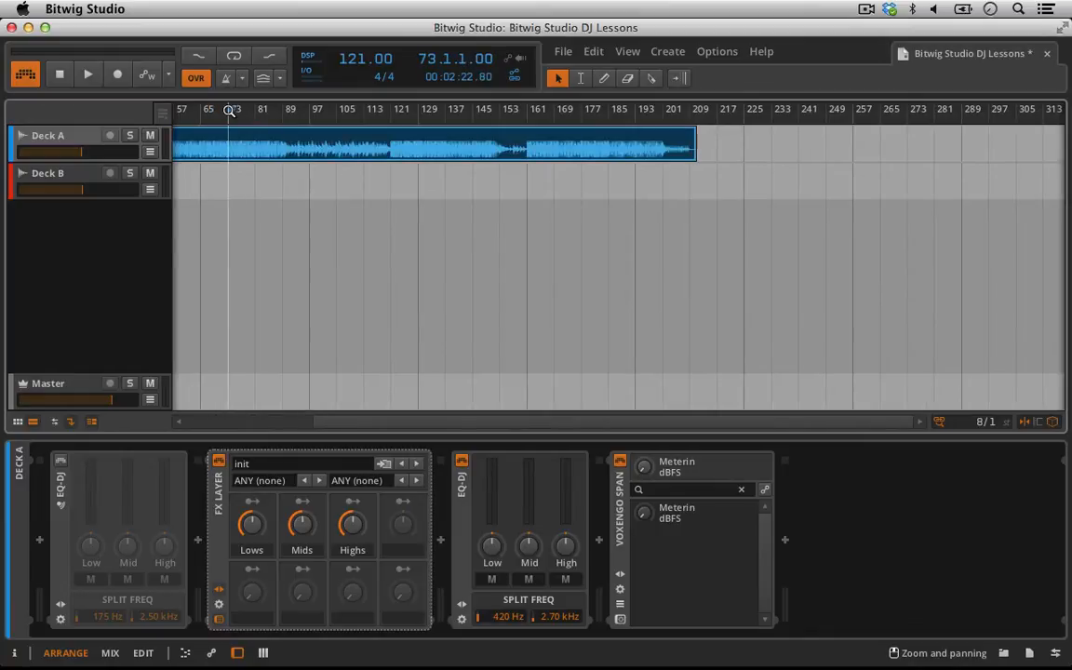
key(space)
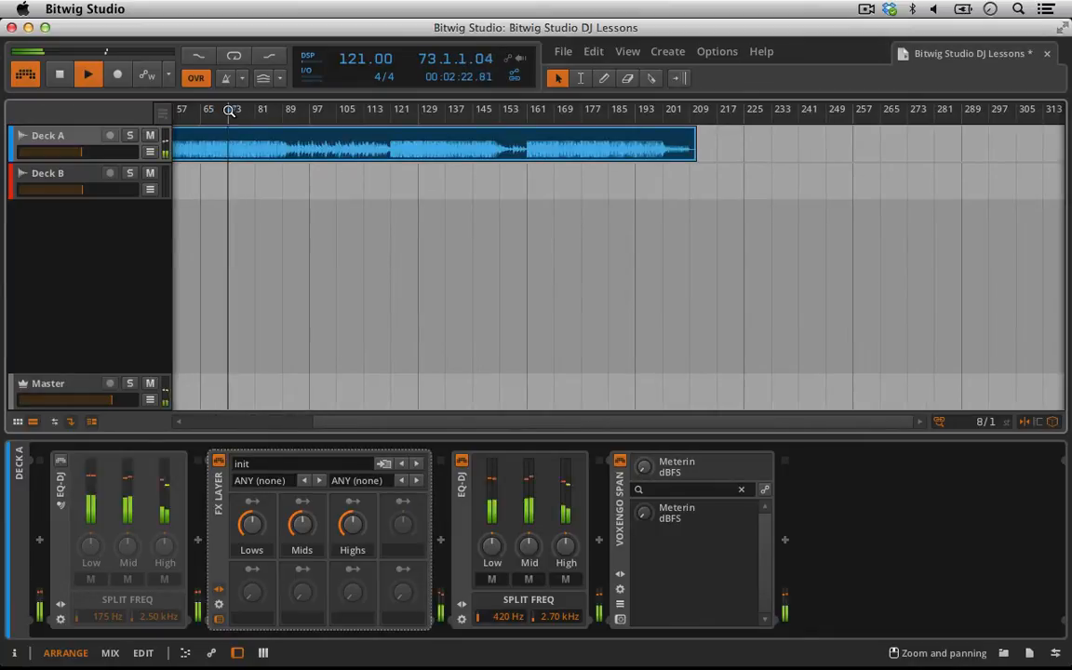
drag(262, 526, 260, 550)
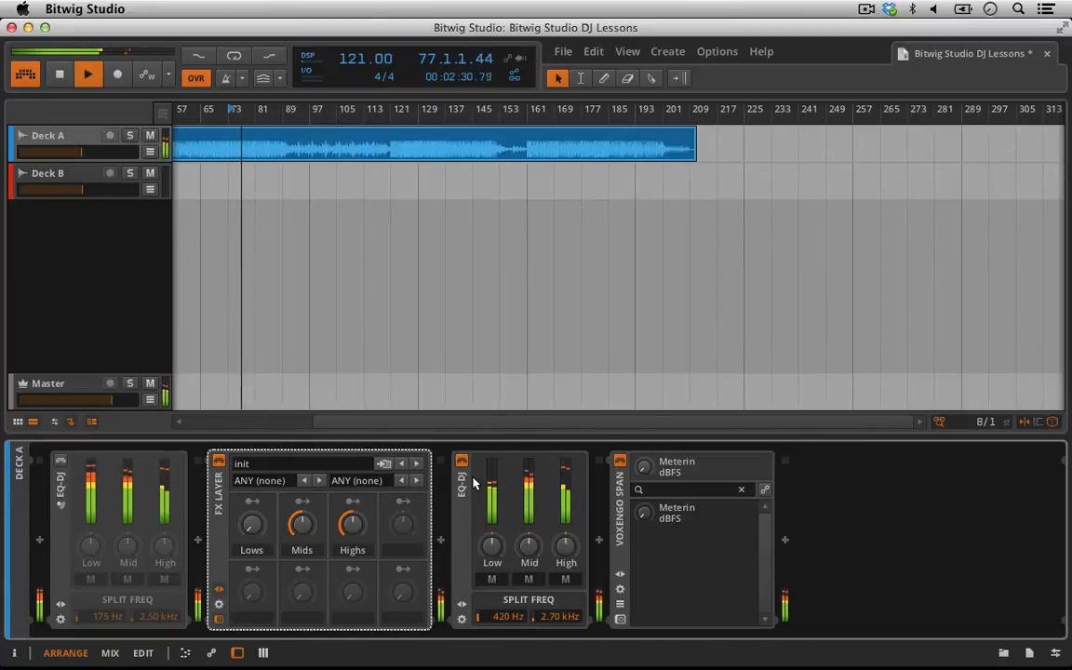
click(252, 529)
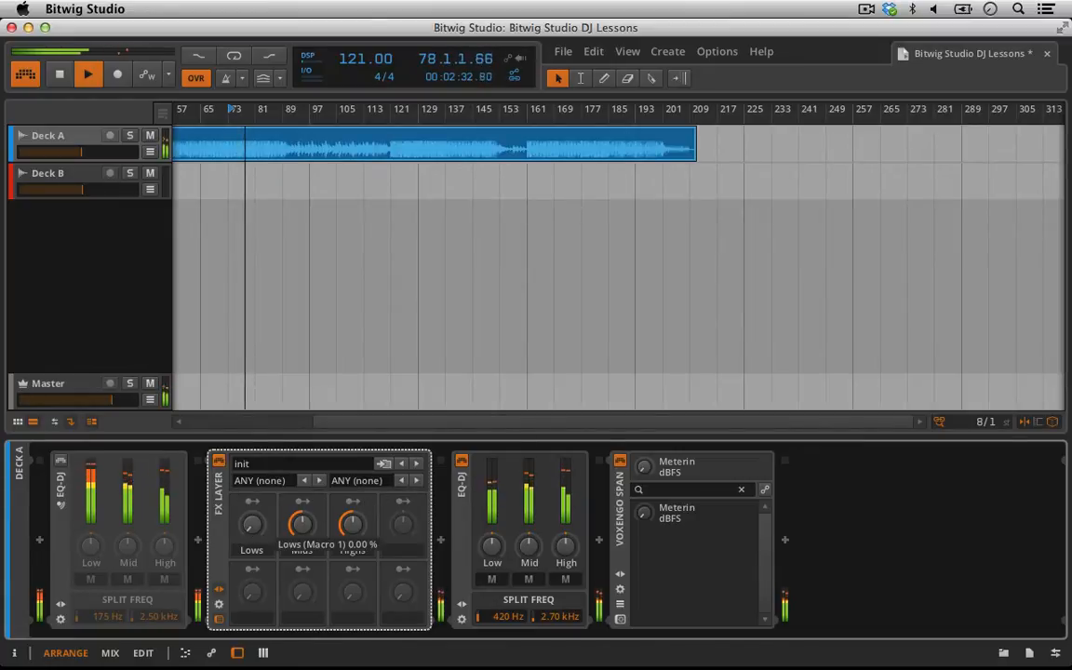
drag(252, 526, 253, 441)
key(space)
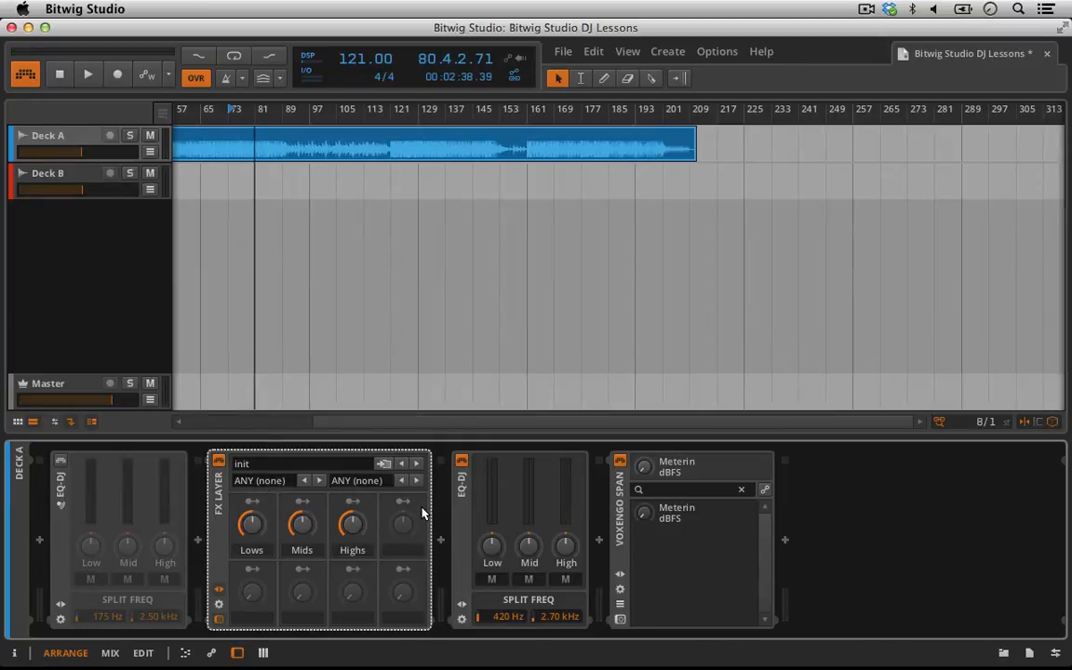
- Show the FX Layer's layers and, during playback, pull the Low layer's volume fully down and return it to its original level
click(216, 505)
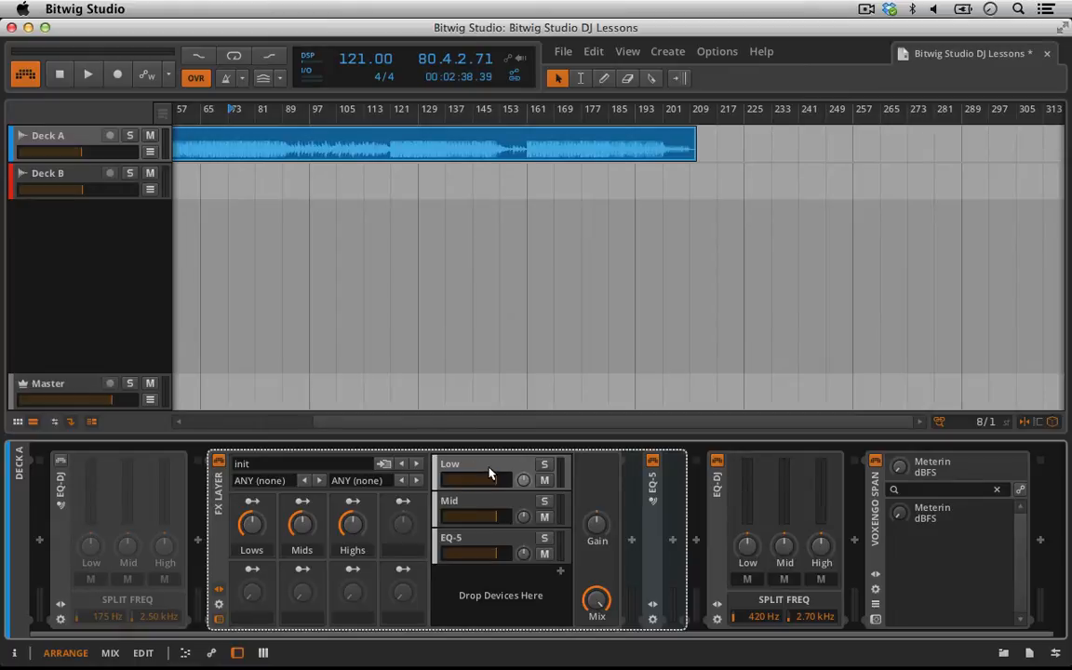
key(space)
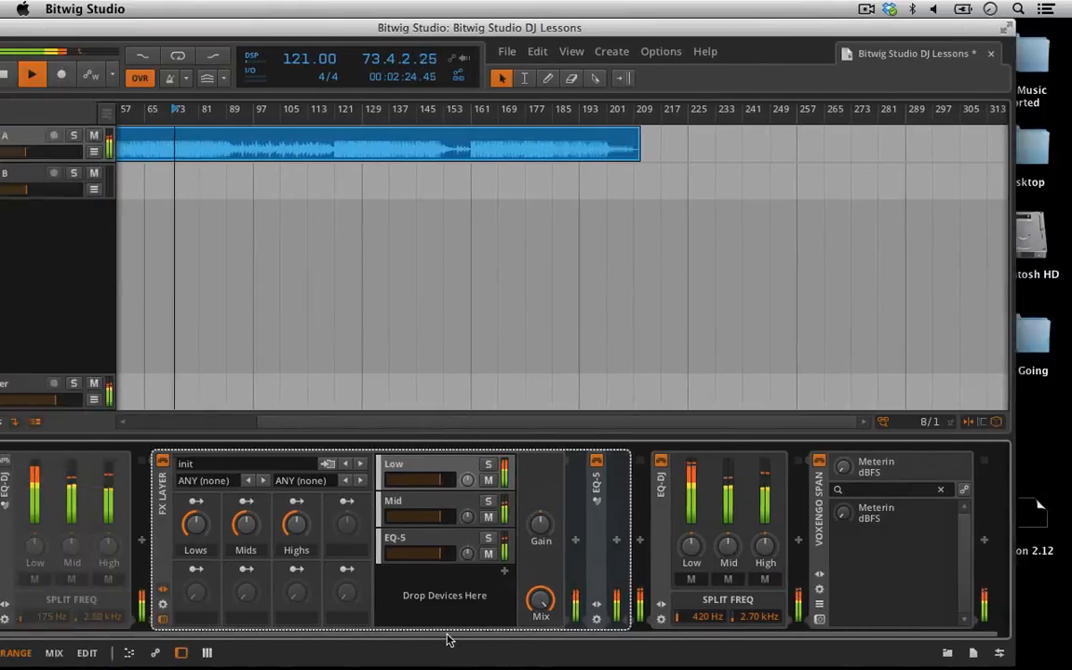
drag(447, 640, 460, 640)
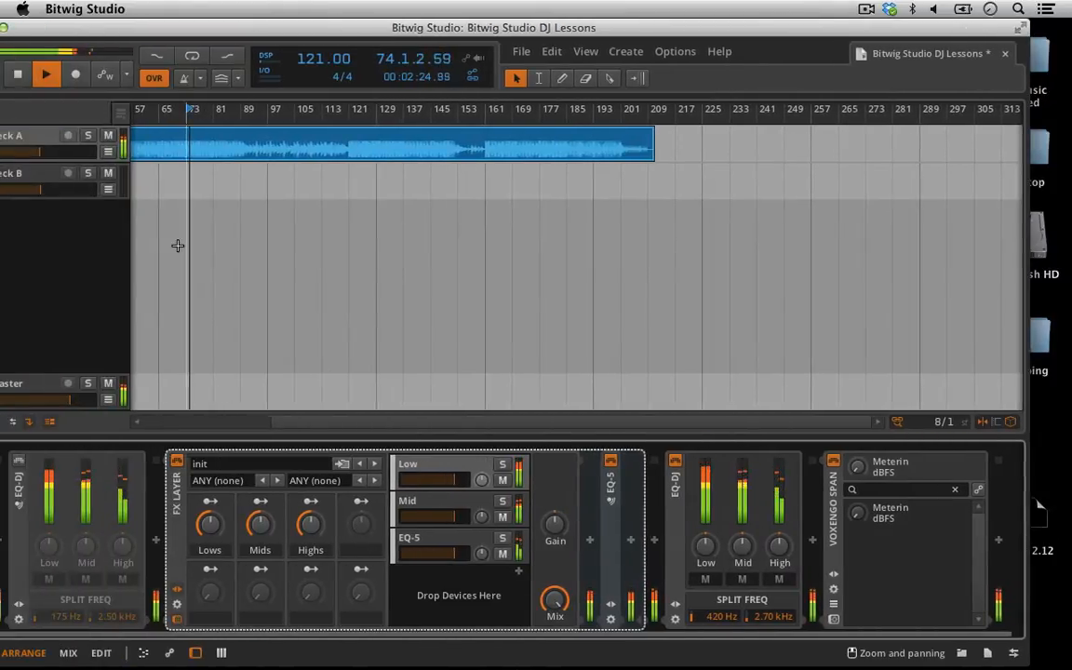
click(4, 28)
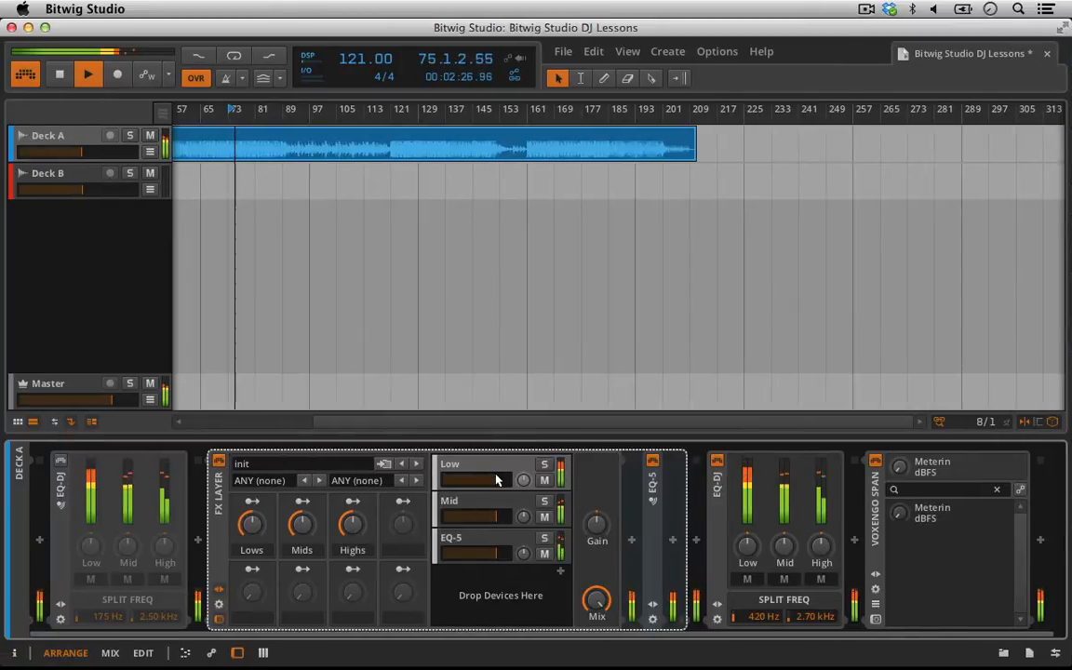
drag(498, 476, 445, 477)
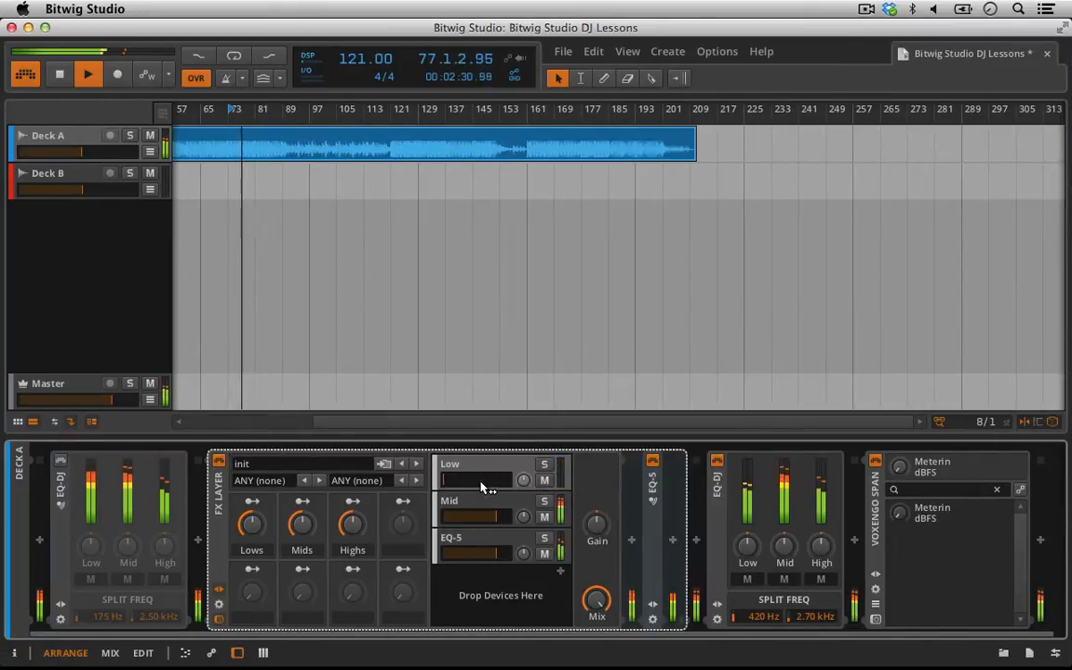
drag(481, 492, 498, 485)
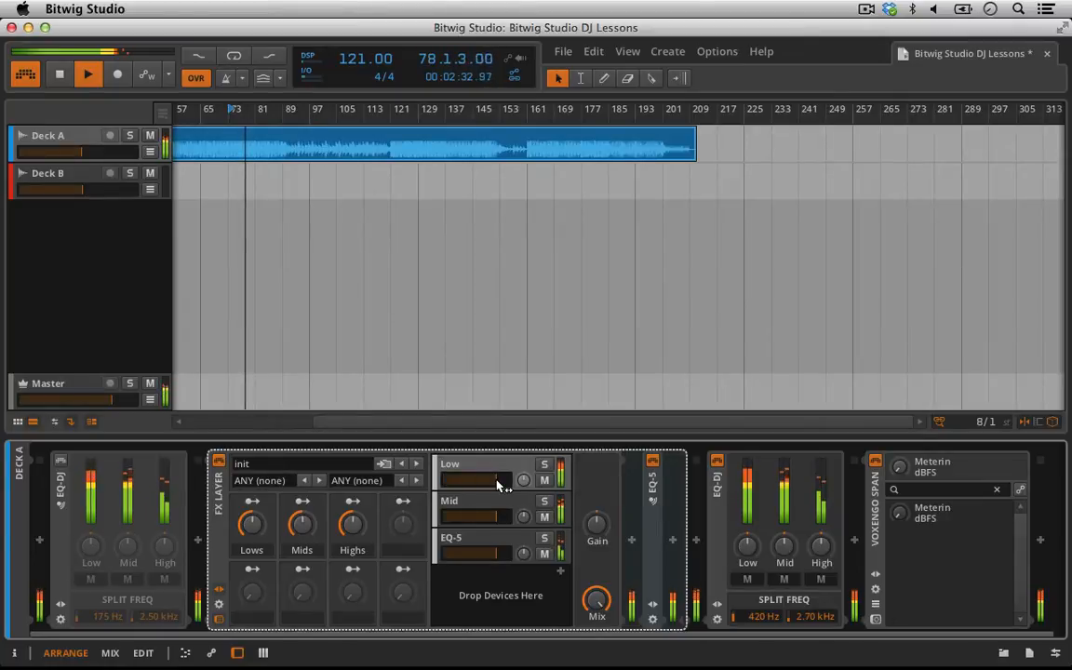
- Briefly solo and then mute the Low layer to compare the sound, clear both states and stop playback
click(544, 465)
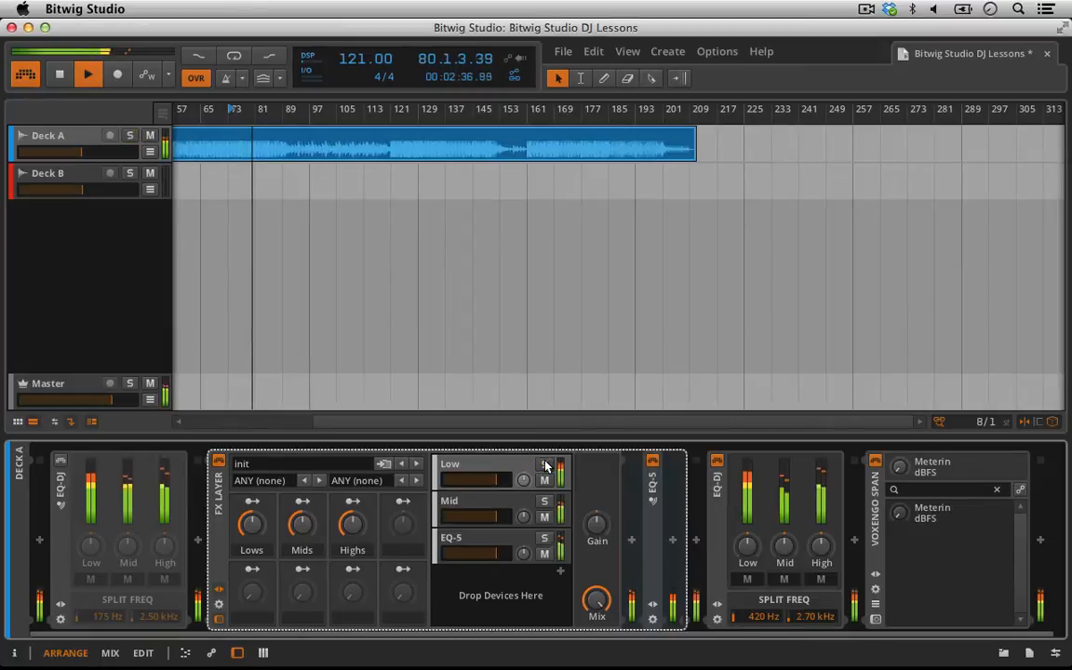
click(544, 465)
click(545, 481)
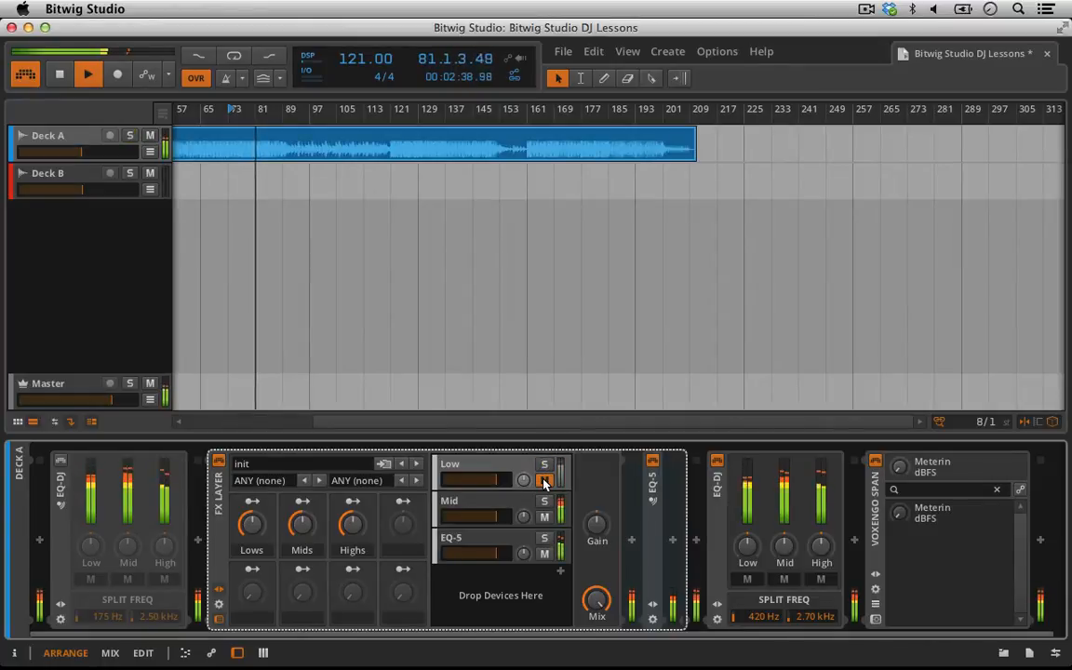
click(544, 480)
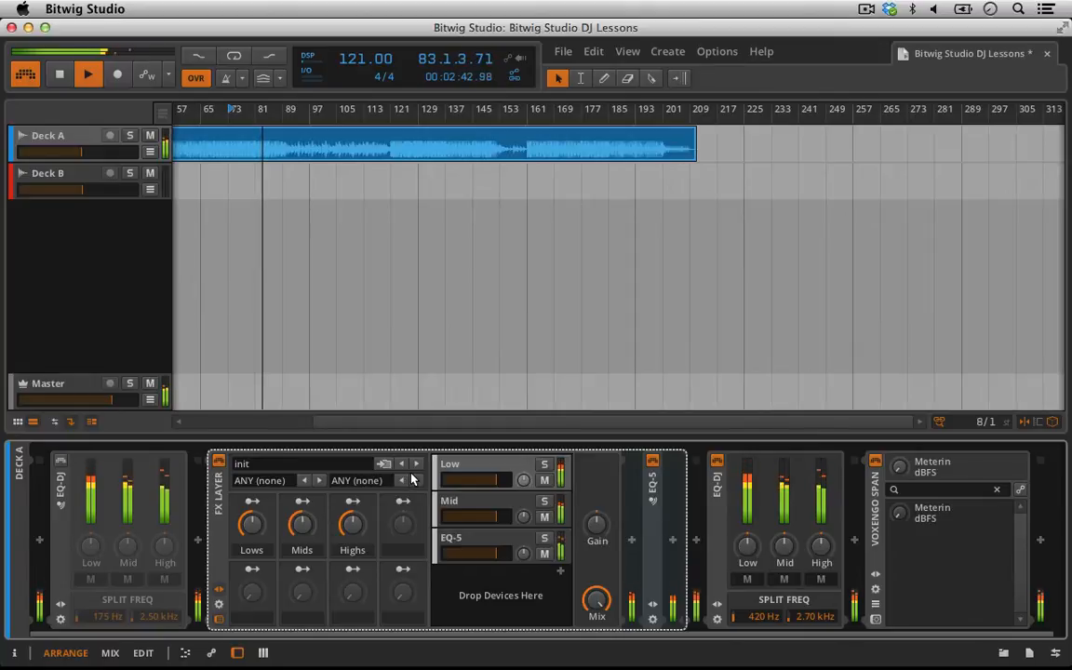
key(space)
- Expand the Low layer's EQ-5 and turn the Lows macro down to 0% while the track plays
click(653, 514)
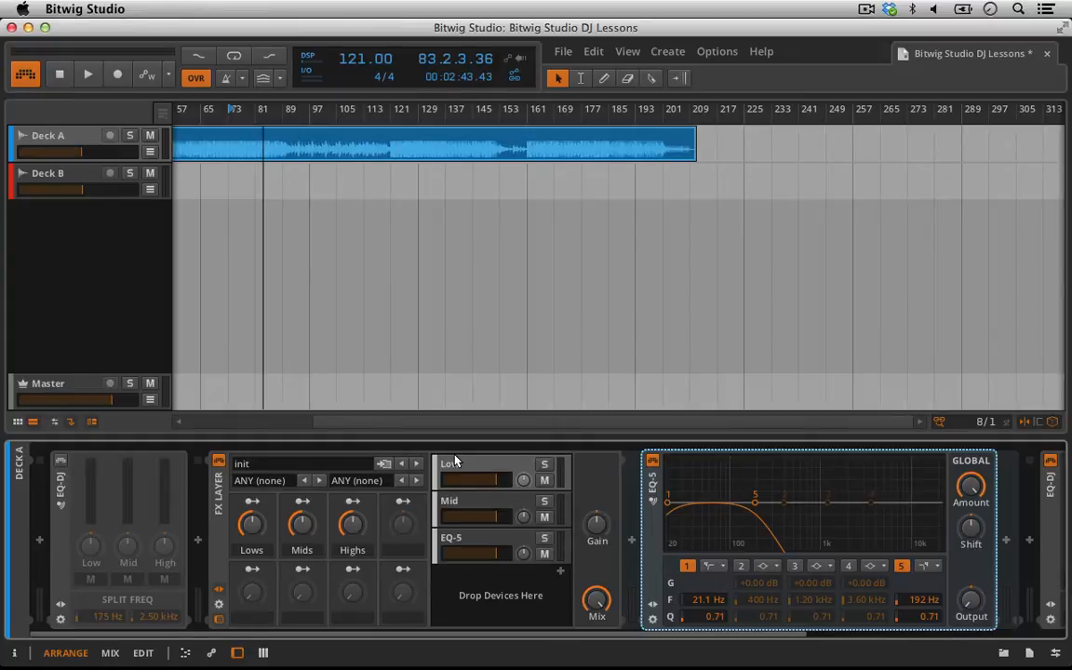
key(space)
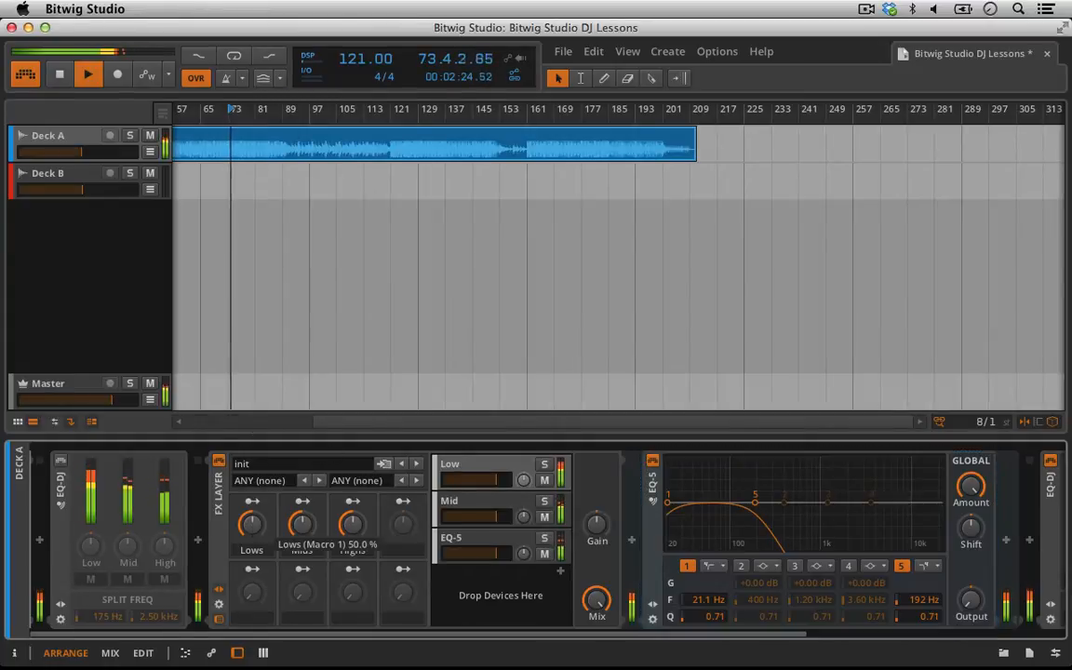
drag(252, 525, 253, 596)
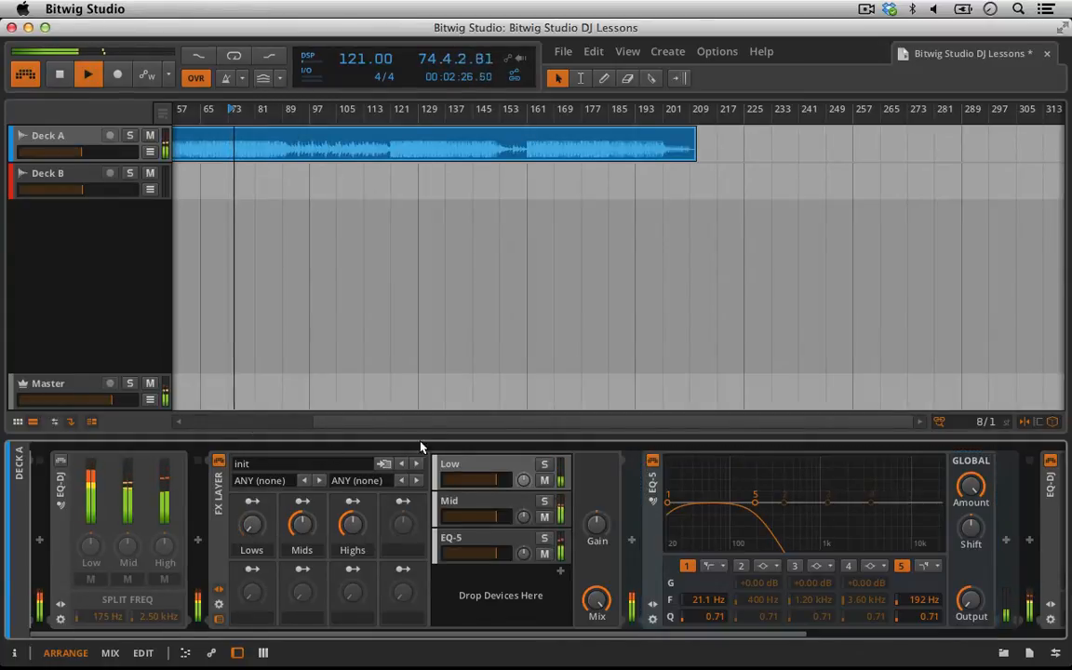
- Display the Mid layer's EQ-5, try out the Mids macro, restore the Lows macro to the middle and stop playback
click(473, 506)
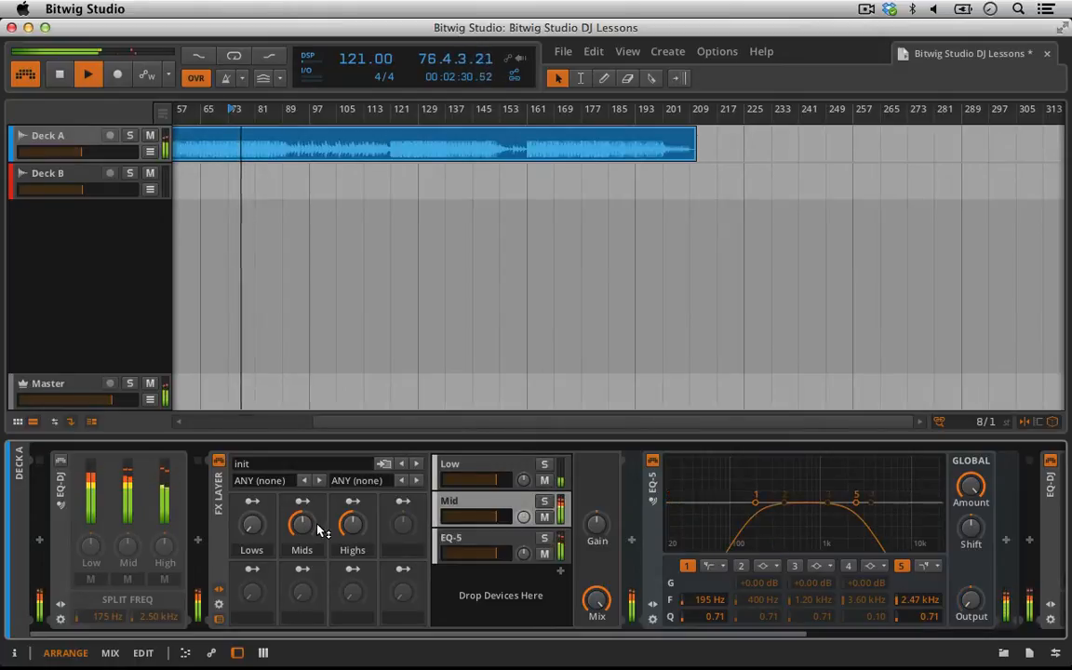
mouse_move(318, 527)
mouse_down()
mouse_move(317, 596)
mouse_move(317, 526)
mouse_move(302, 526)
mouse_up()
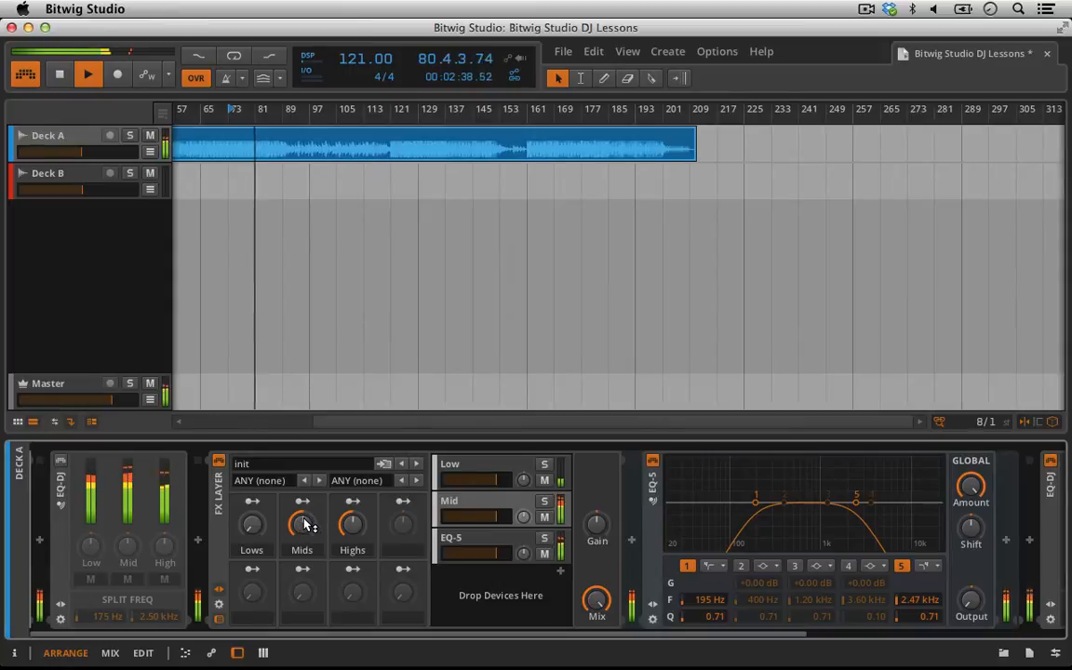
drag(305, 527, 304, 525)
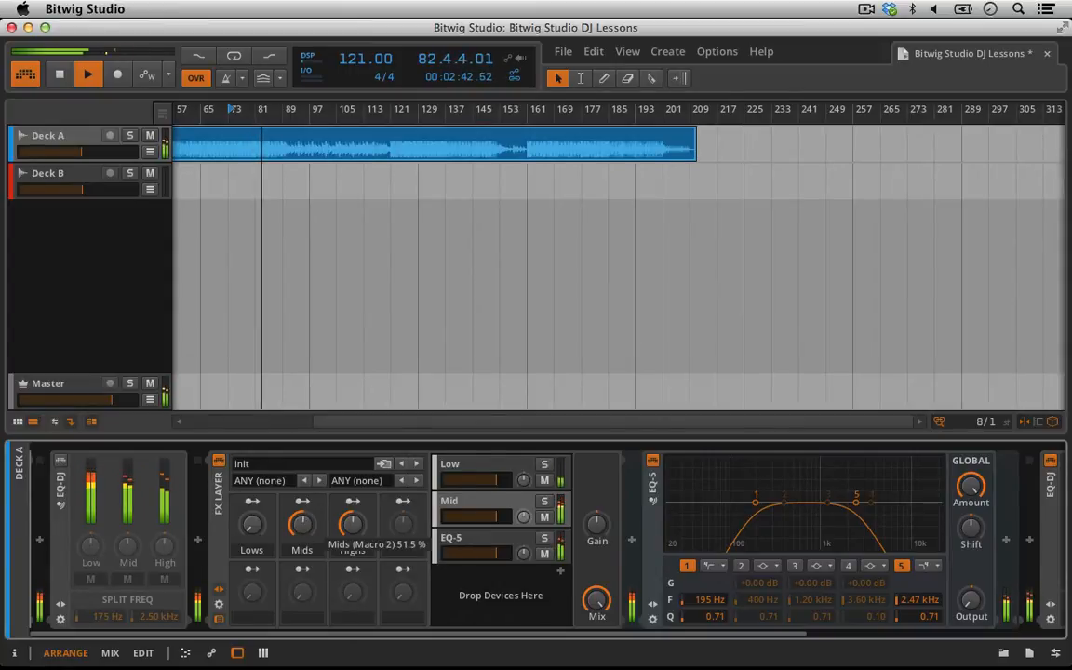
drag(304, 525, 252, 528)
key(space)
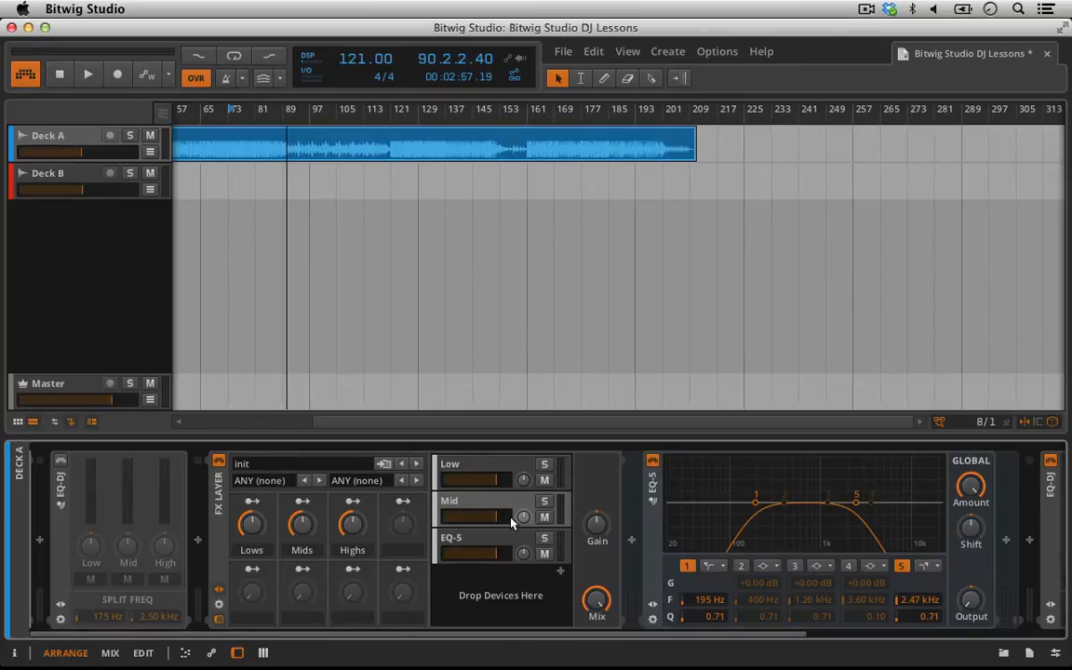
- Add a Delay-1 device after the EQ-5 in the Mid layer
scroll(510, 524, right, 3)
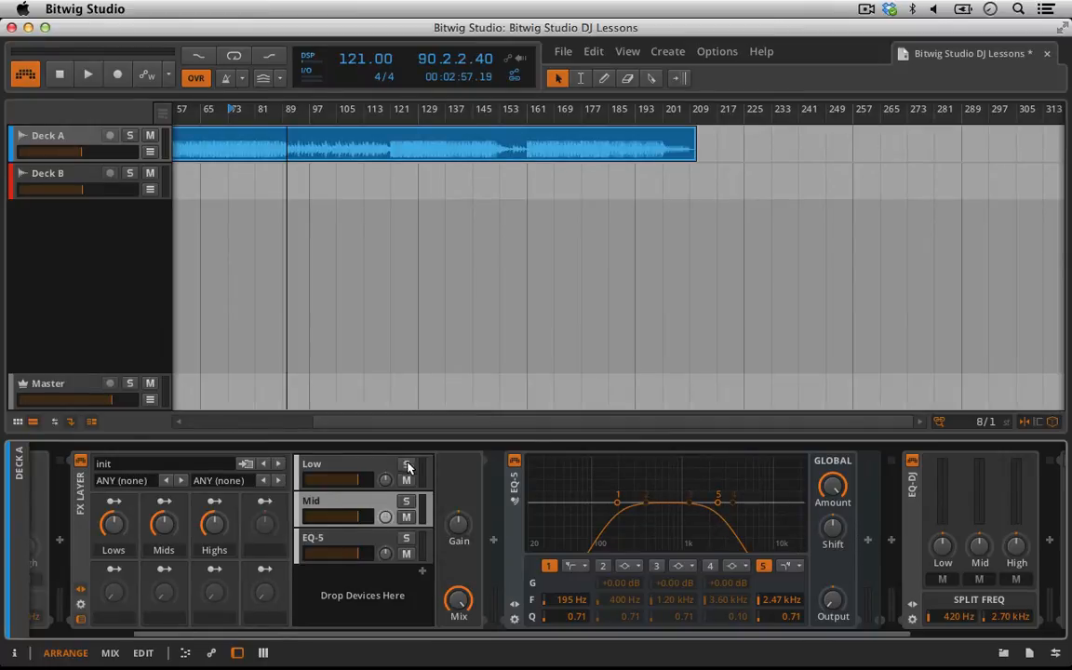
click(326, 507)
click(330, 538)
click(323, 501)
click(867, 541)
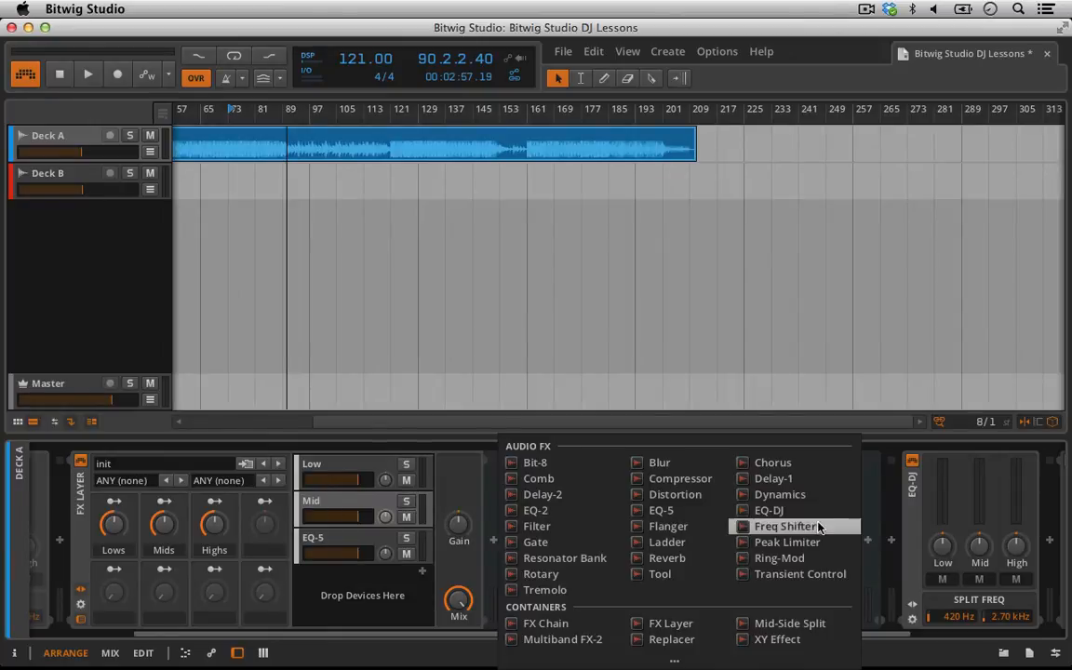
click(774, 478)
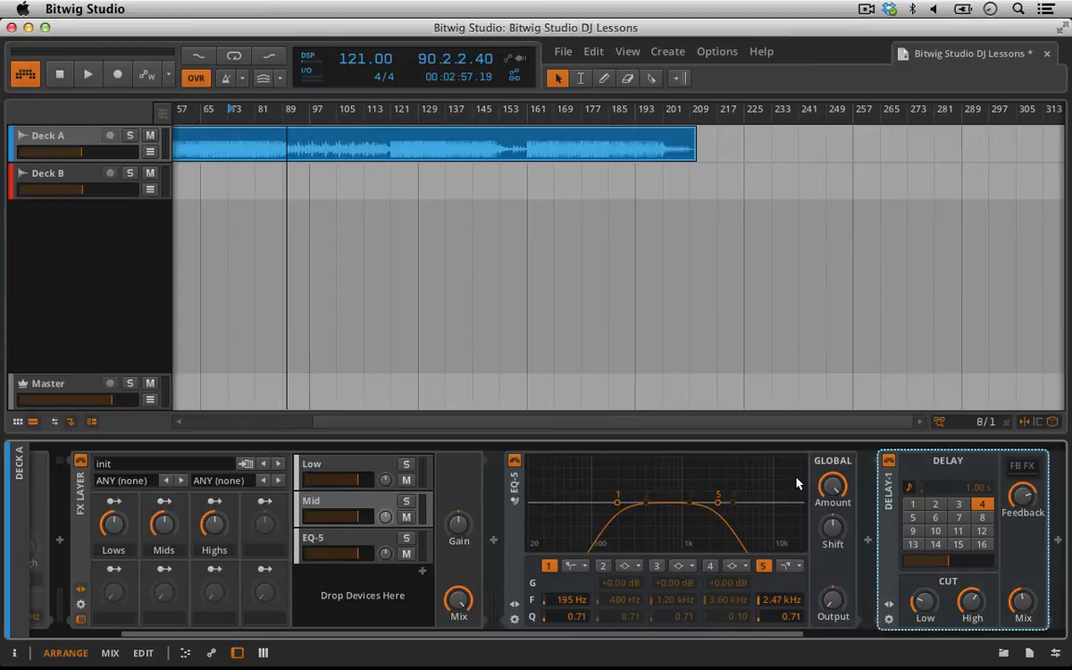
- Solo the Mid layer, start playback and raise the mix of its Delay-1
scroll(796, 483, right, 3)
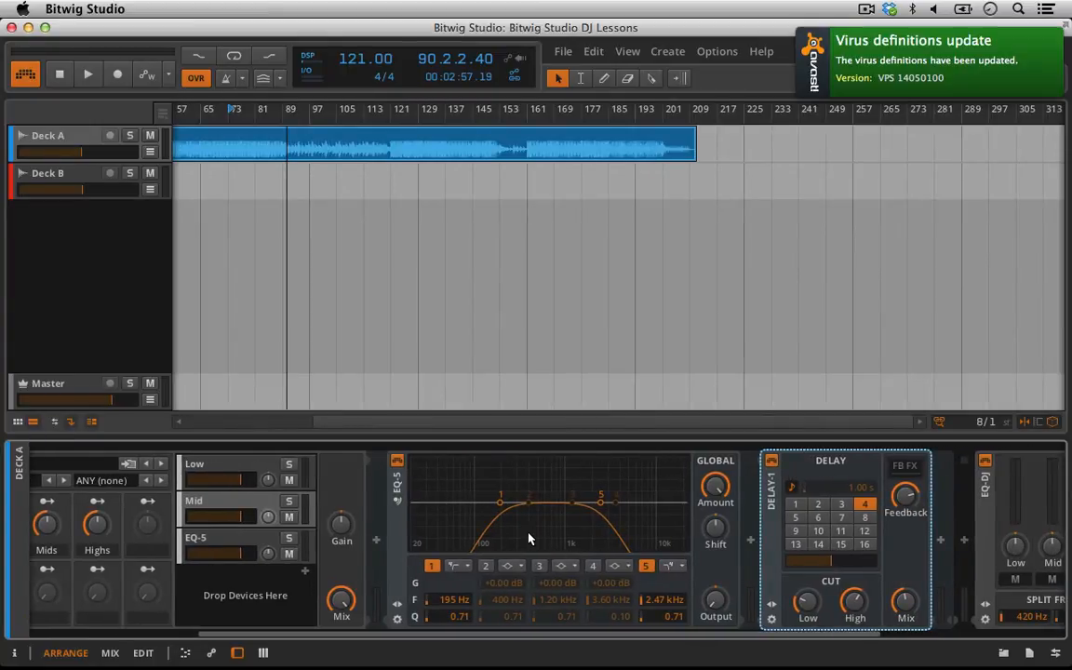
click(290, 502)
key(space)
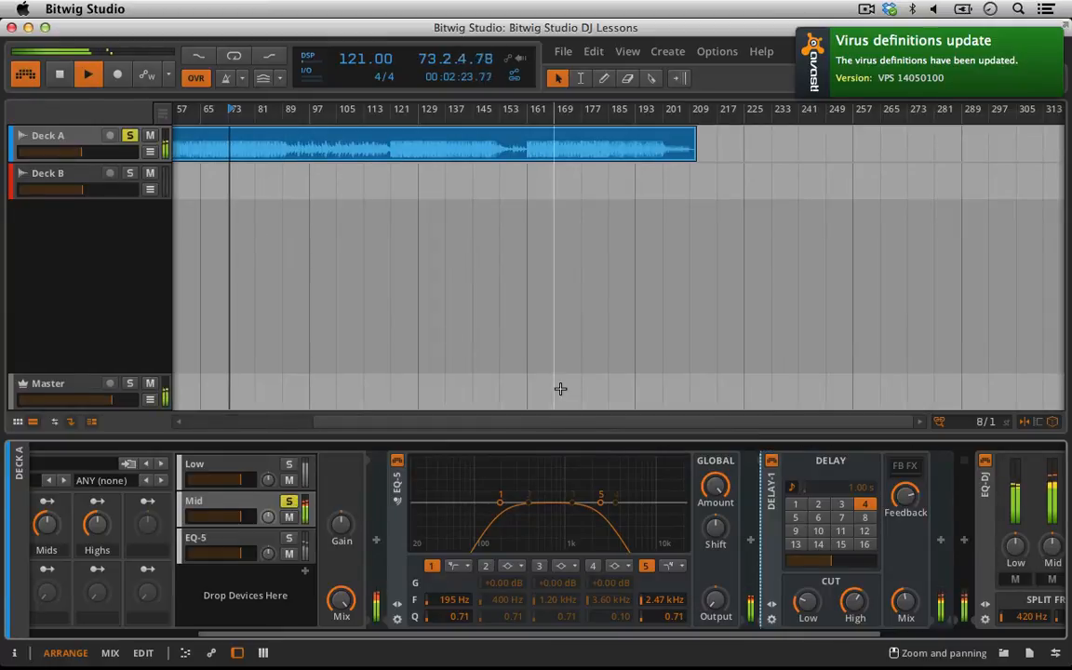
drag(903, 608, 903, 553)
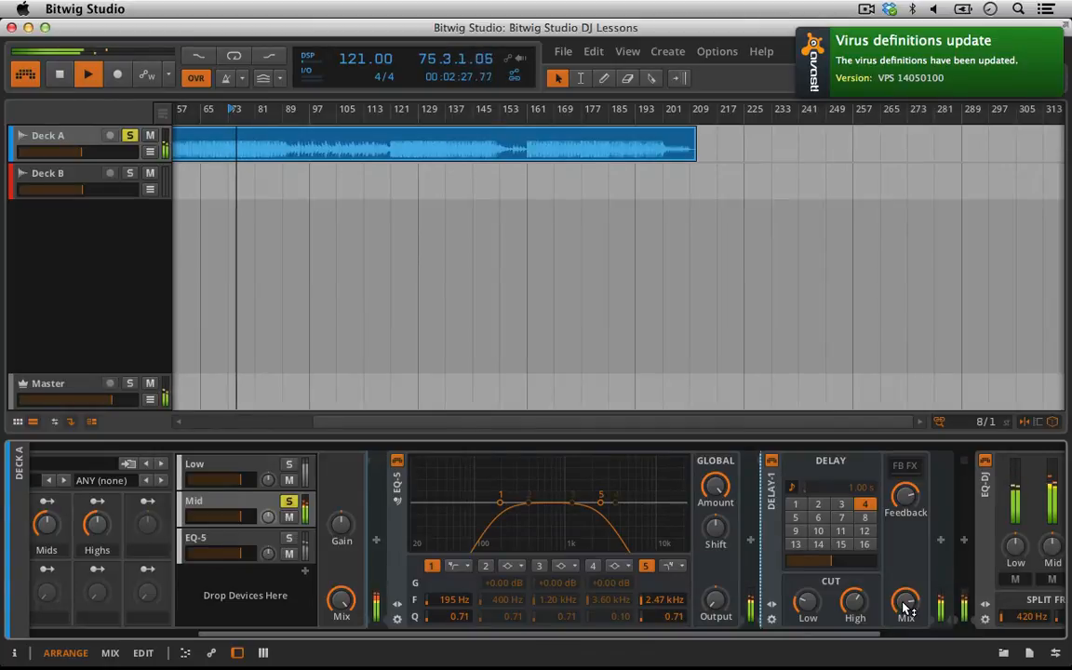
- Set the Delay-1 time to 3 and compare the sound with the device briefly bypassed
click(841, 503)
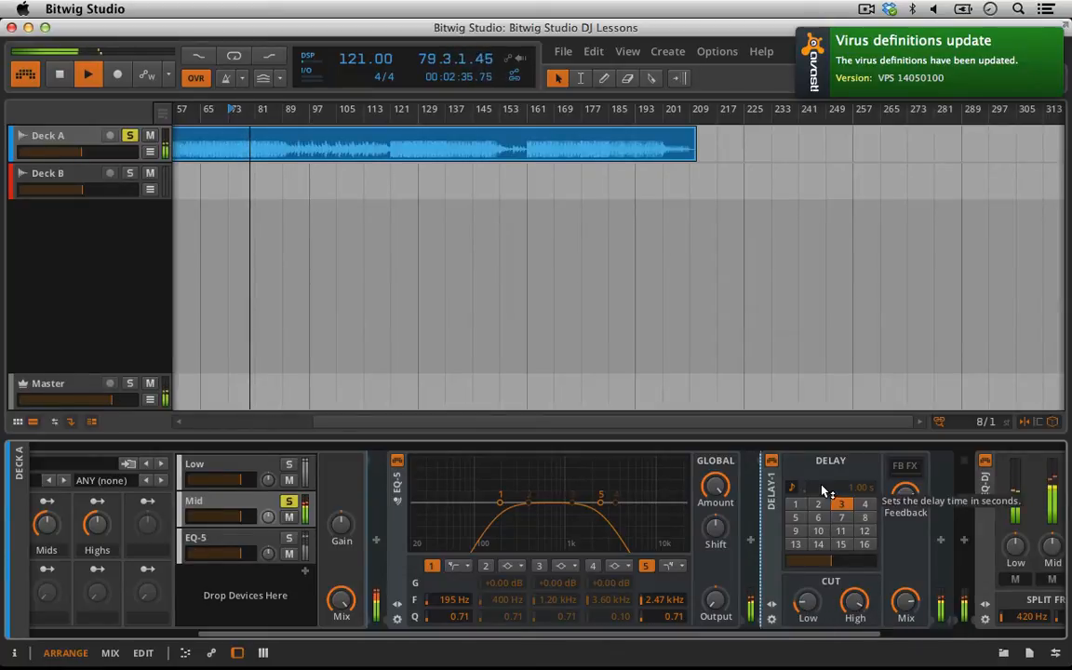
click(772, 461)
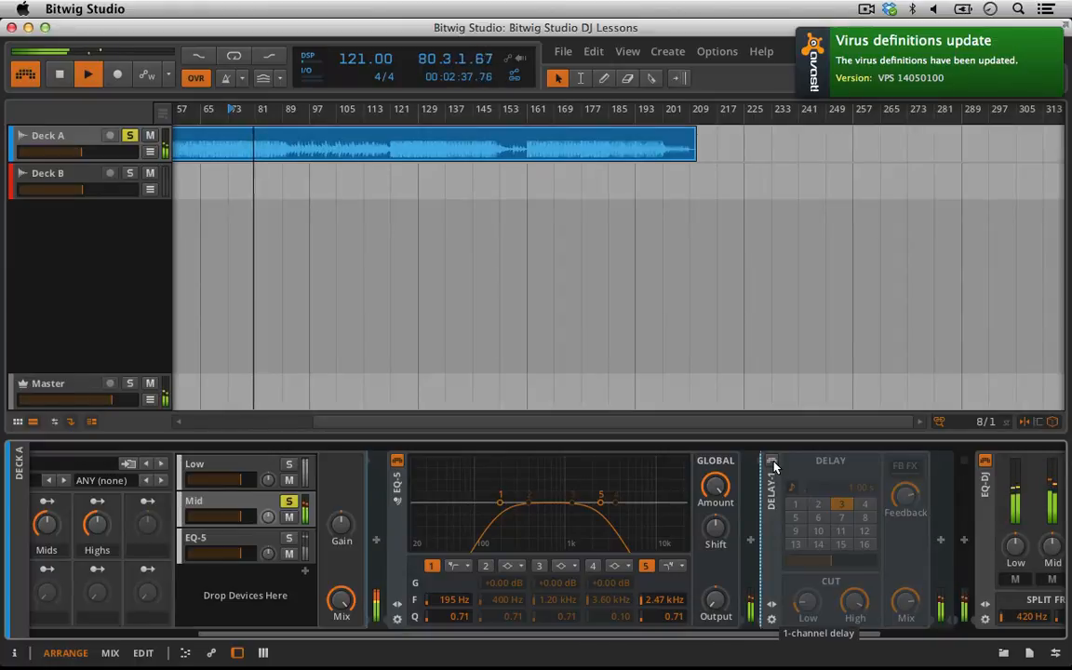
click(773, 463)
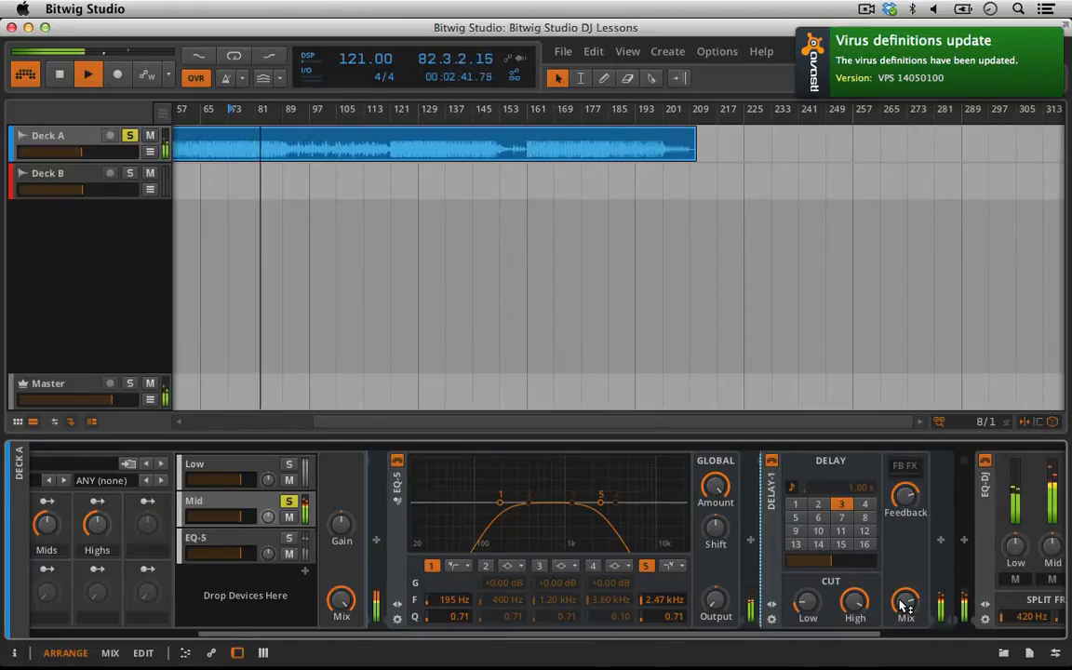
- Solo the Low layer, take the Mid layer out of solo and stop playback
click(290, 465)
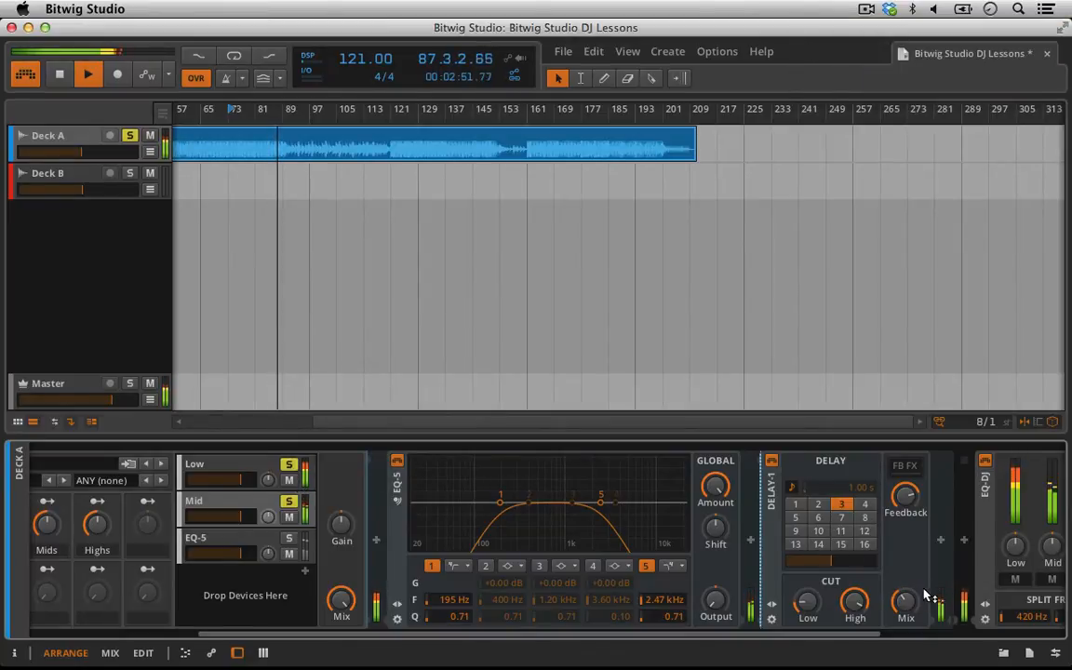
click(289, 500)
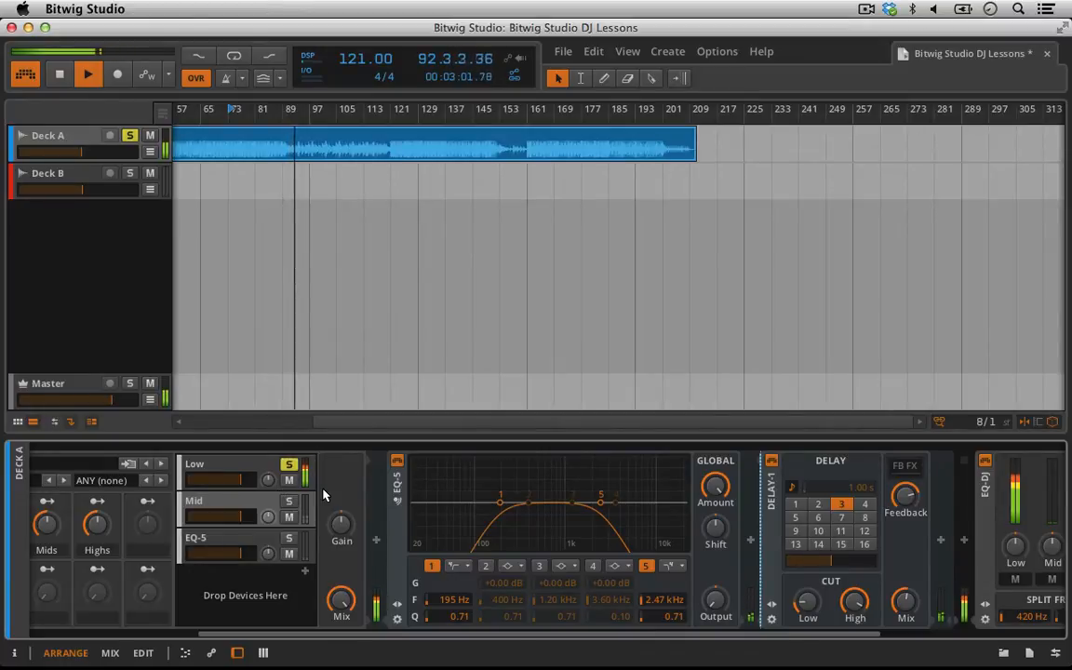
key(space)
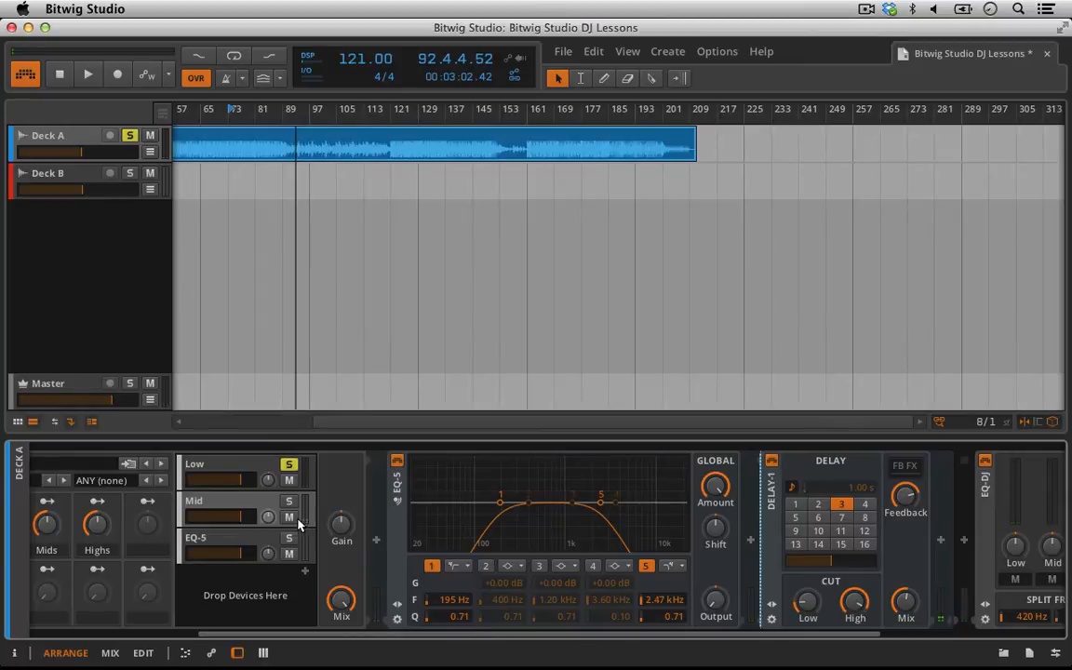
- Rename the FX Layer's third layer, labelled EQ-5, to Highs
click(229, 538)
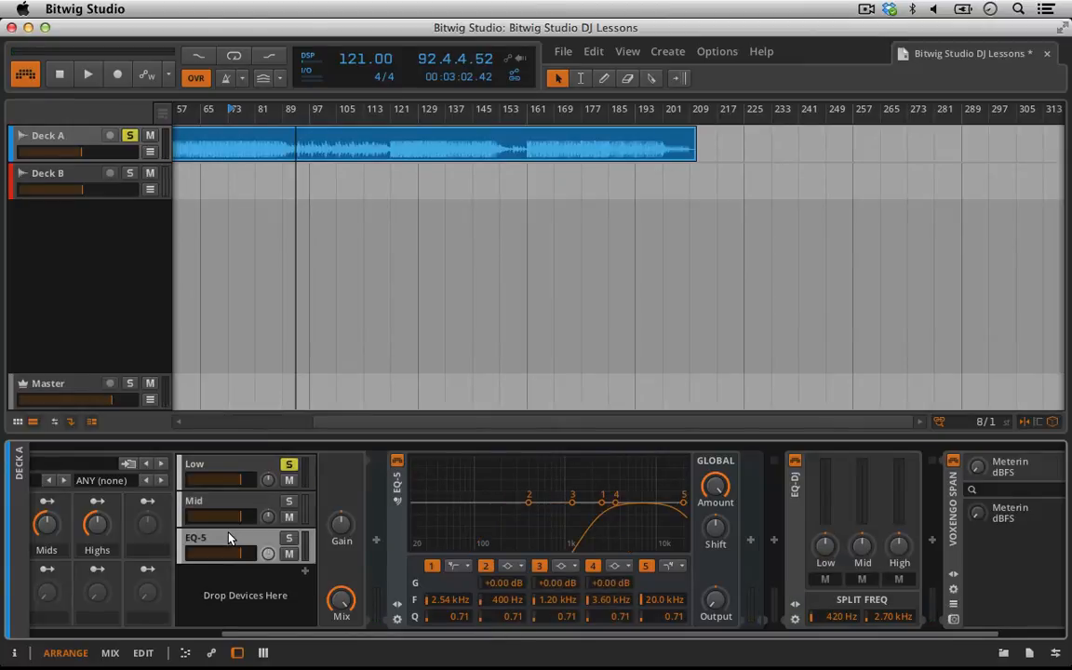
click(449, 545)
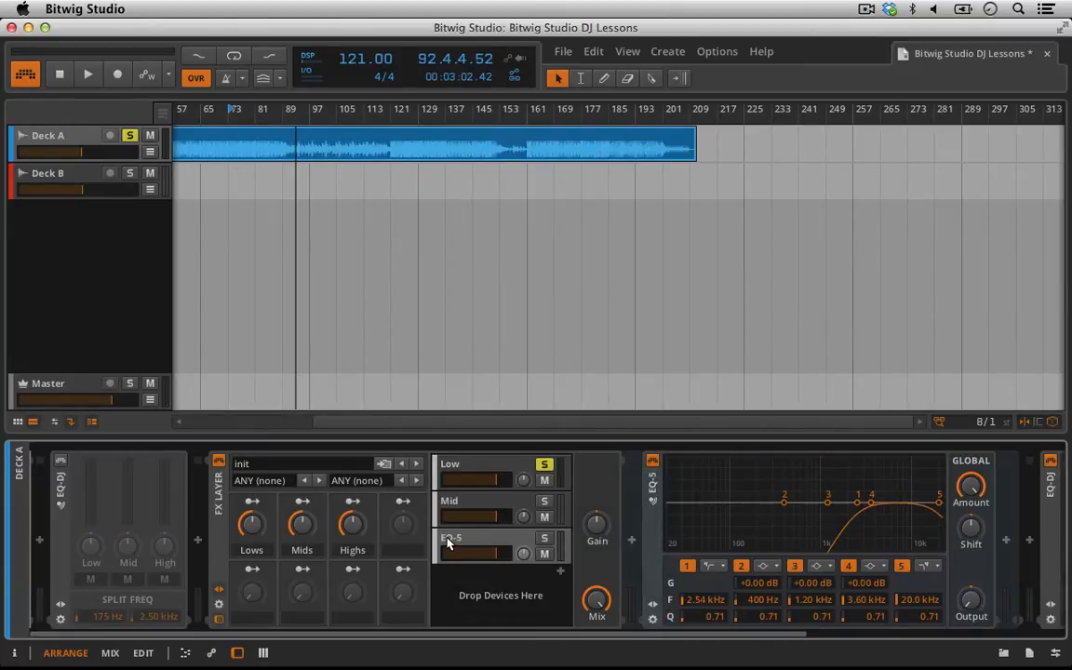
double_click(653, 487)
double_click(654, 486)
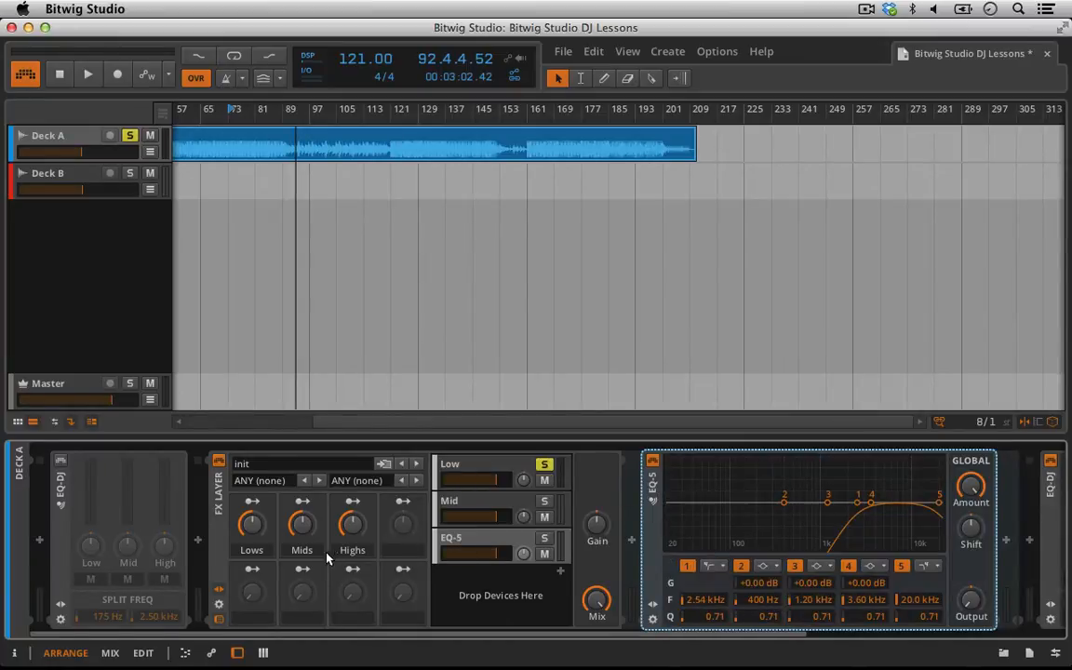
double_click(453, 541)
text(Highs)
key(Return)
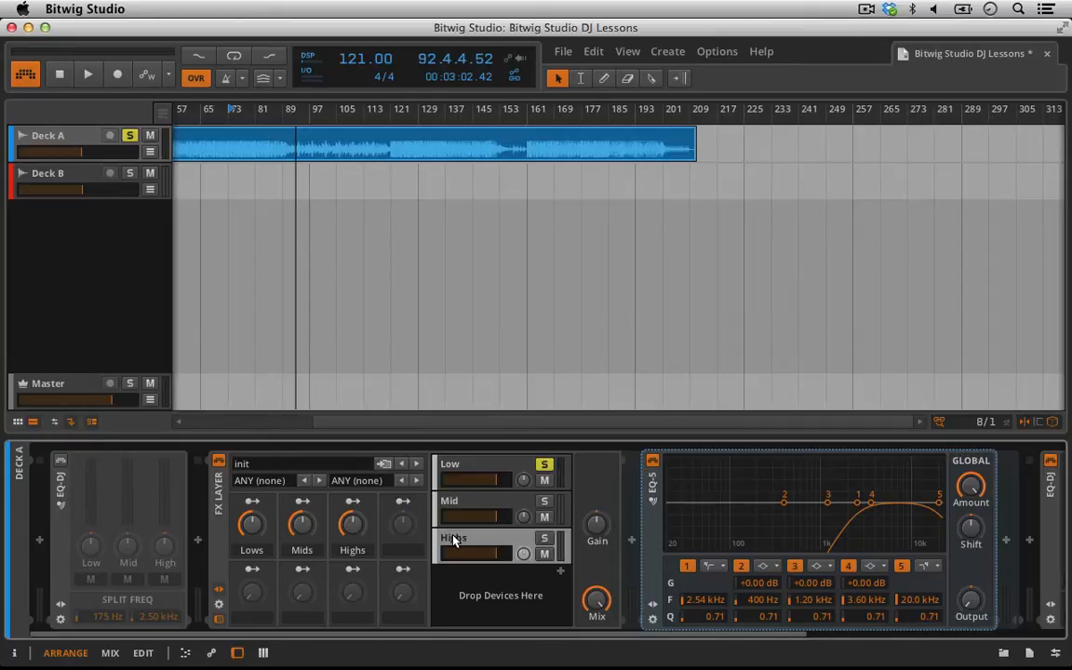
- Add a Delay-1 device after the EQ-5 in the Highs layer
scroll(652, 540, right, 3)
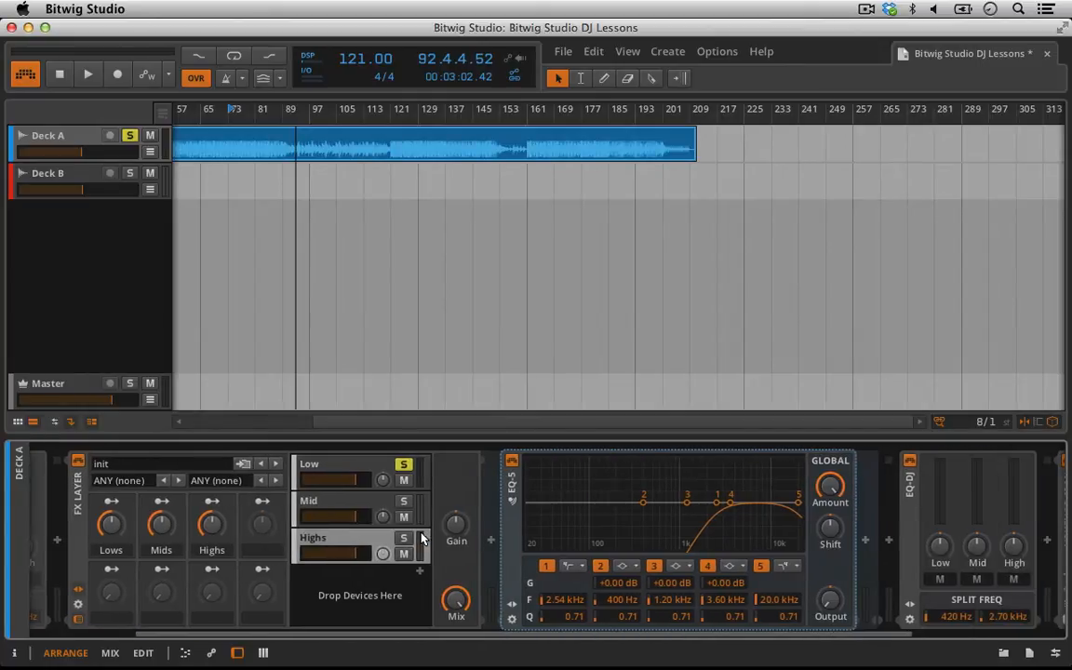
click(866, 542)
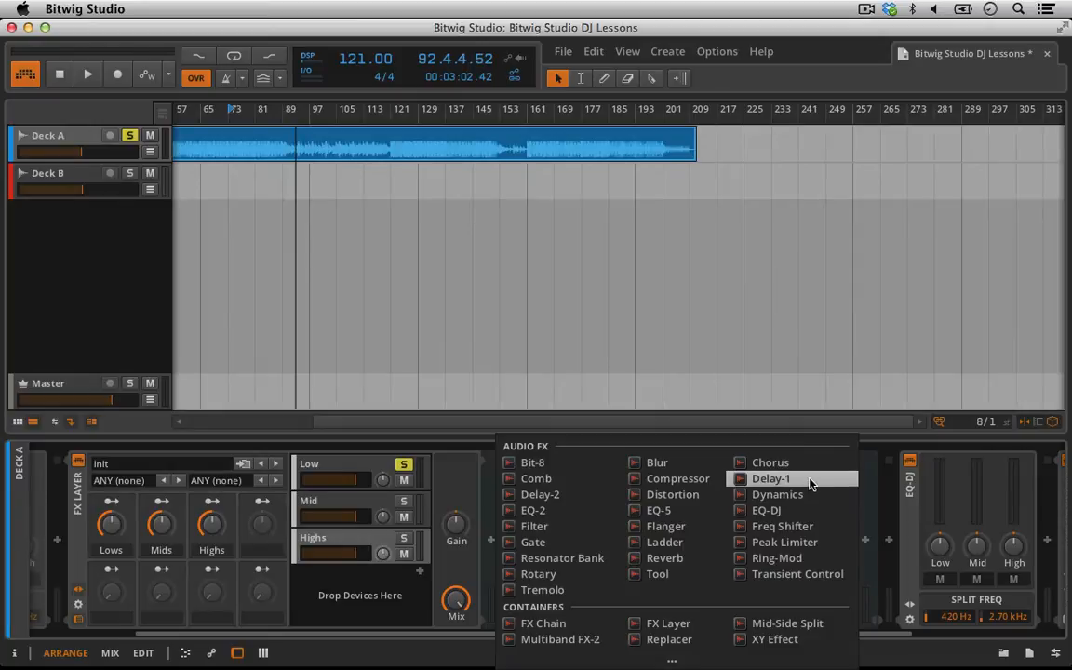
click(773, 478)
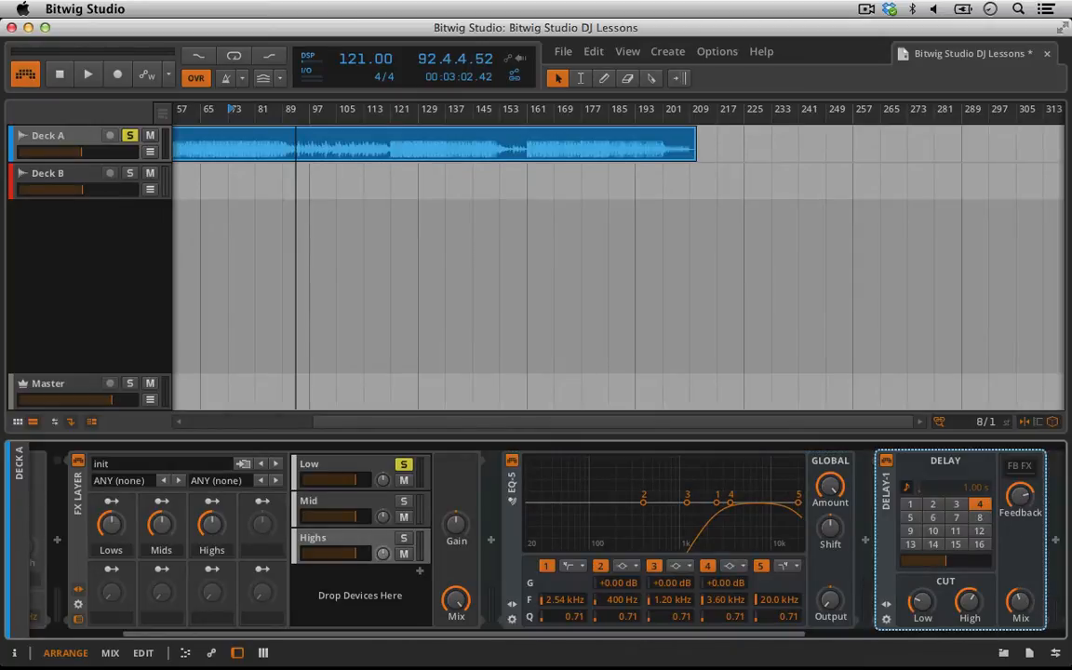
- Adjust the low cut, feedback and mix of the Highs layer's Delay-1 during playback with the Highs layer also soloed
drag(922, 603, 969, 606)
key(space)
click(403, 539)
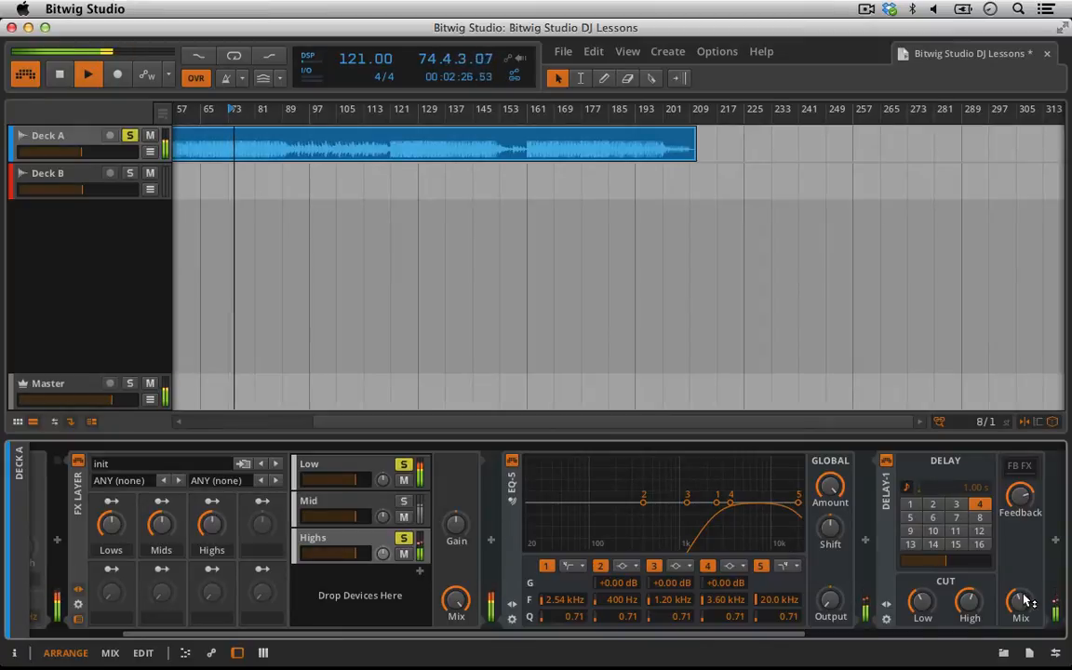
drag(1020, 496, 1011, 521)
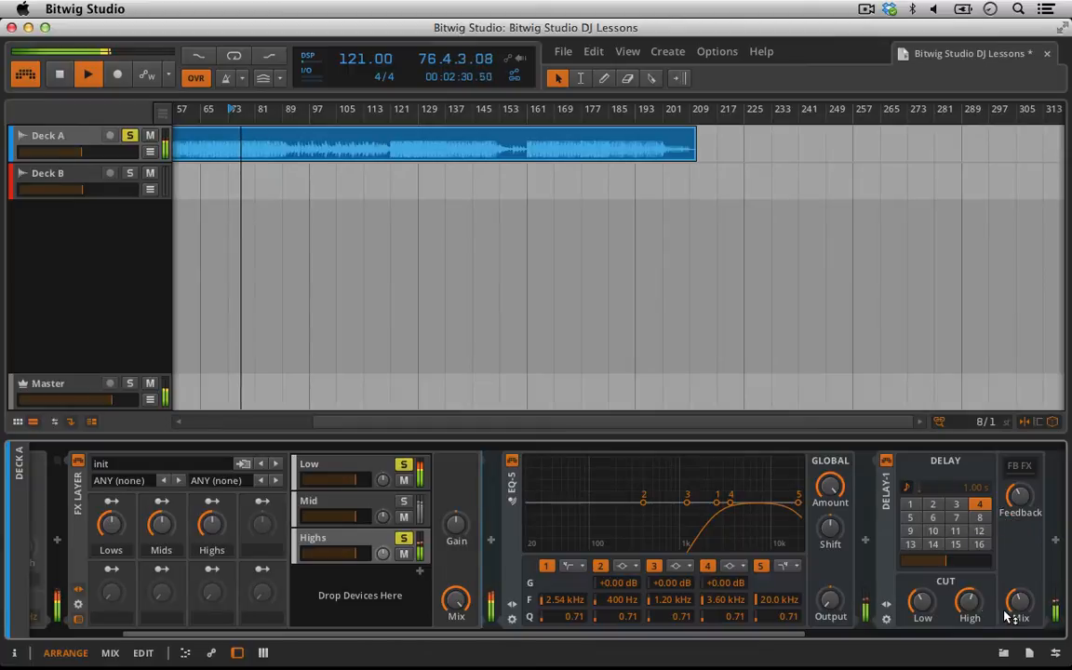
scroll(986, 601, right, 3)
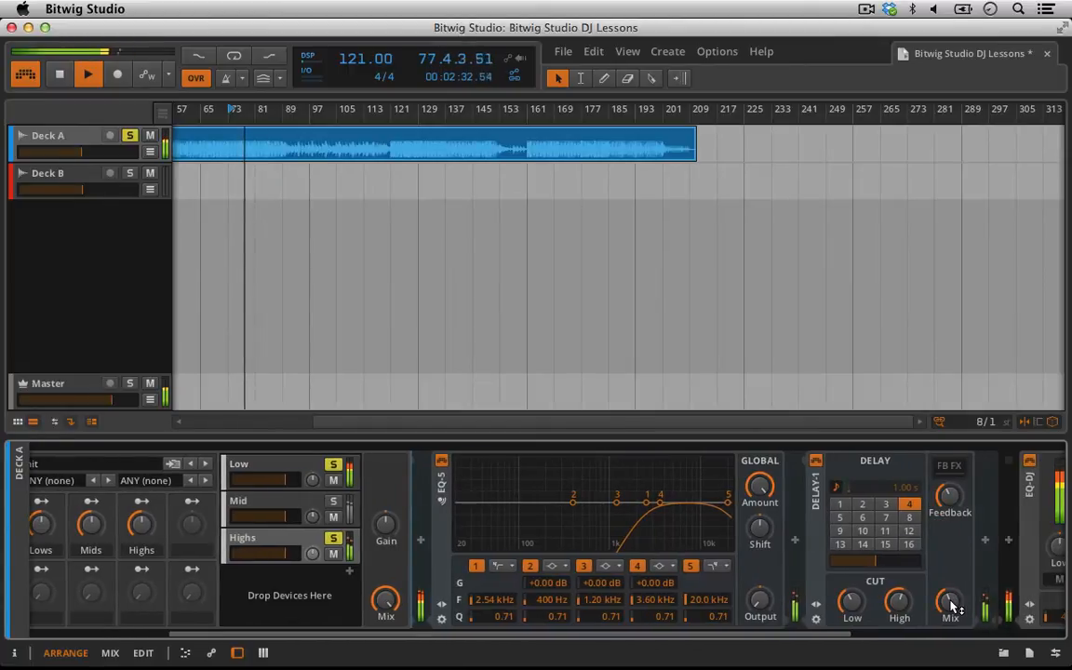
mouse_move(950, 605)
mouse_down()
mouse_move(950, 566)
mouse_move(950, 605)
mouse_up()
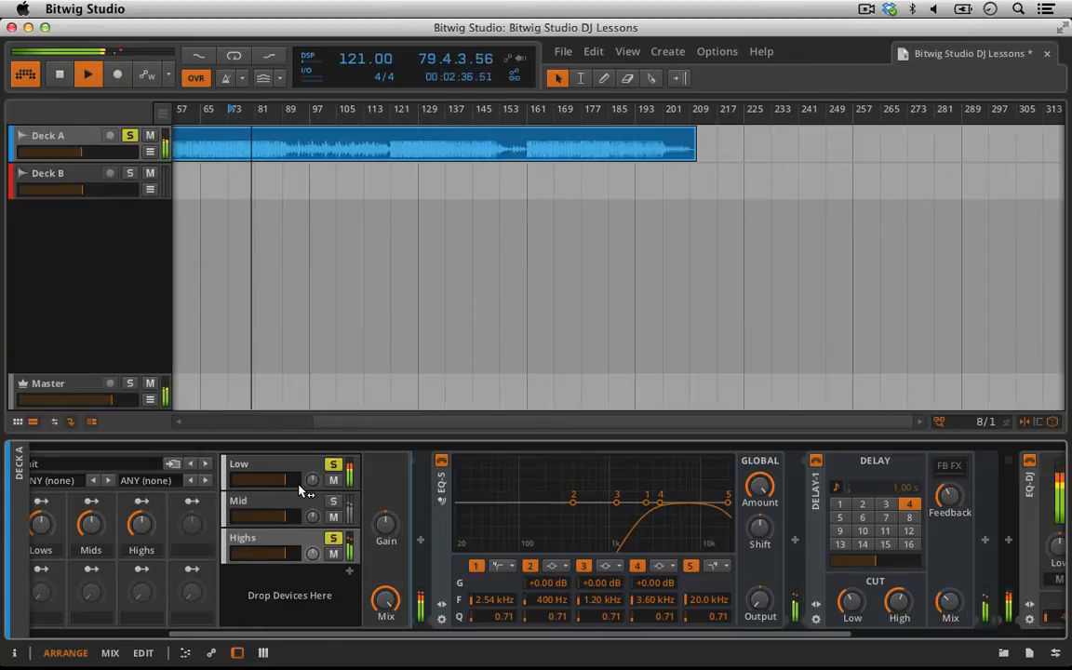
- Clear the active solos, set the Mid layer's Delay-1 to time 6 and mix 100 %, and stop playback
click(333, 465)
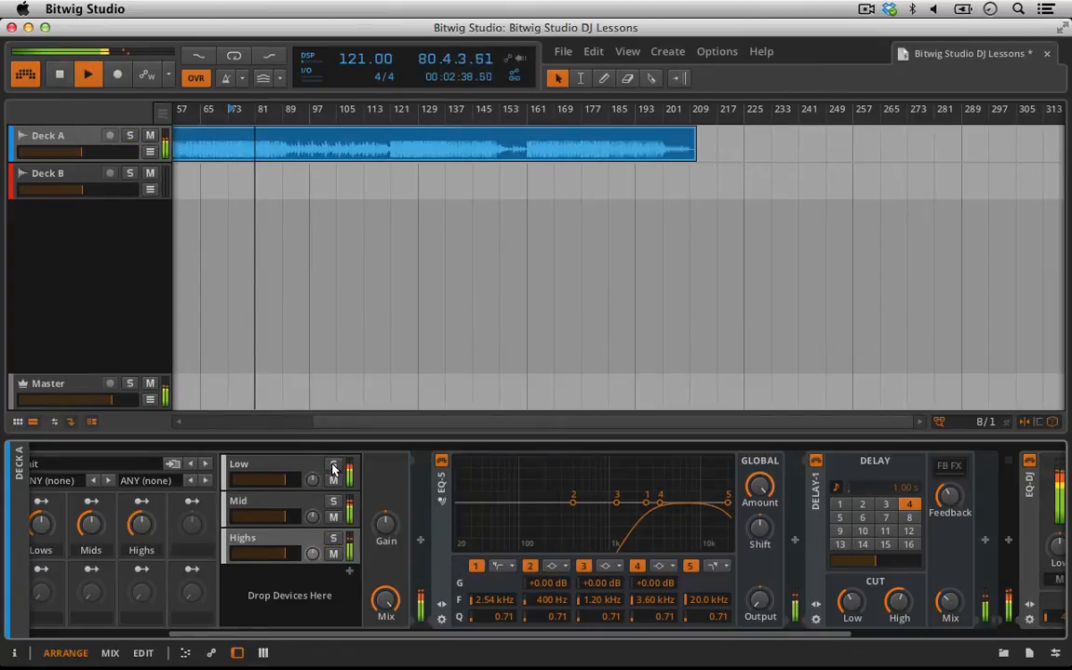
click(298, 502)
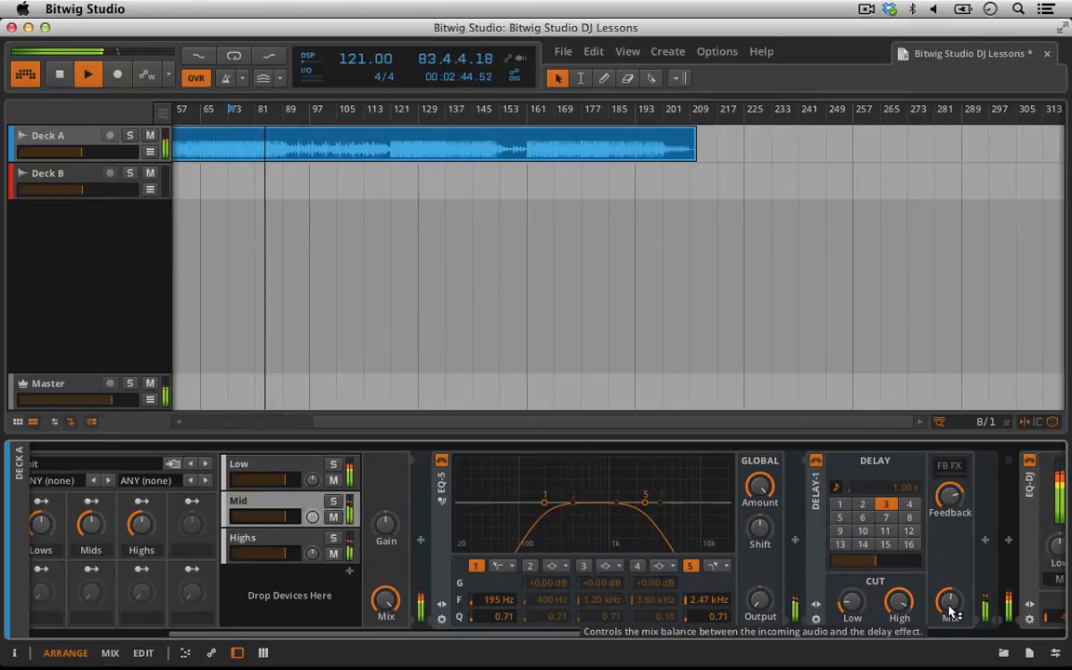
click(863, 518)
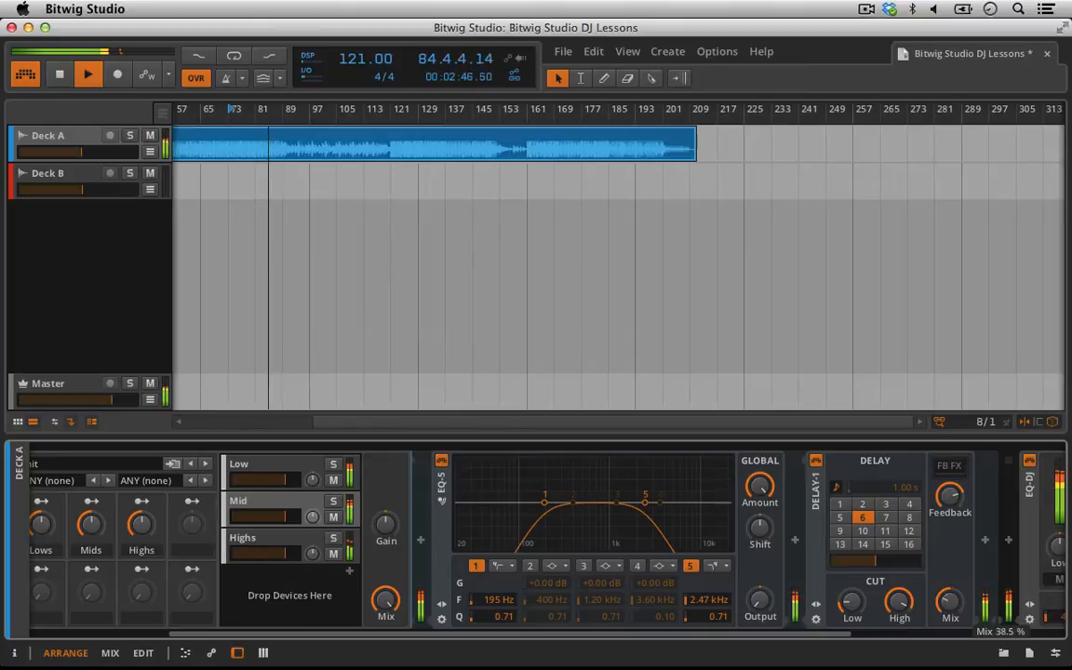
mouse_move(949, 497)
mouse_down()
mouse_move(950, 582)
mouse_move(950, 514)
mouse_up()
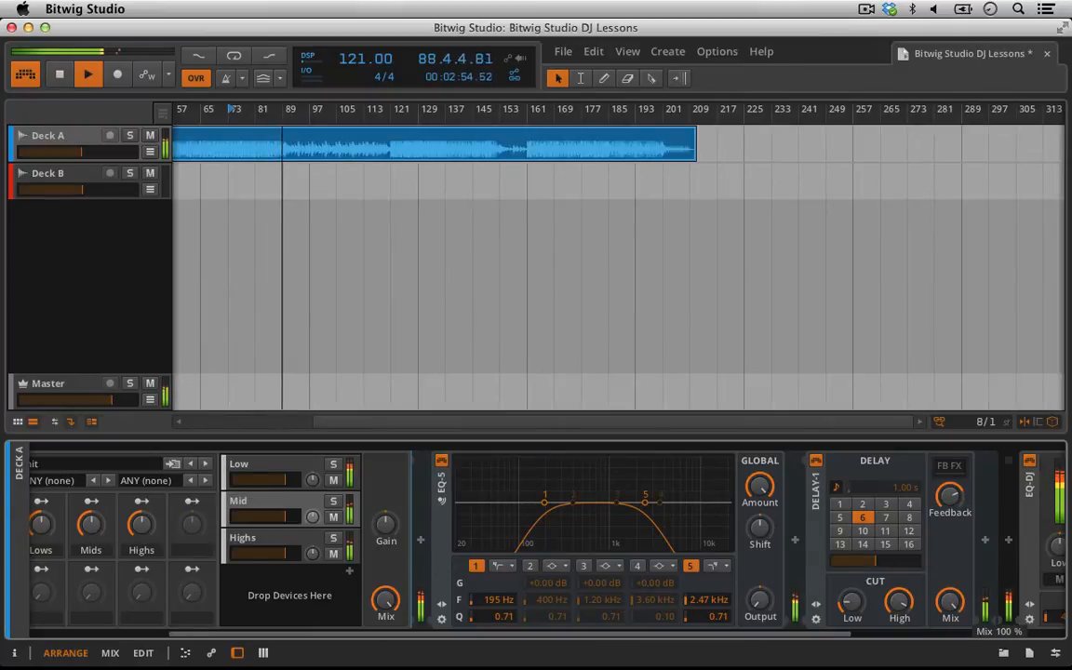
drag(950, 602, 899, 645)
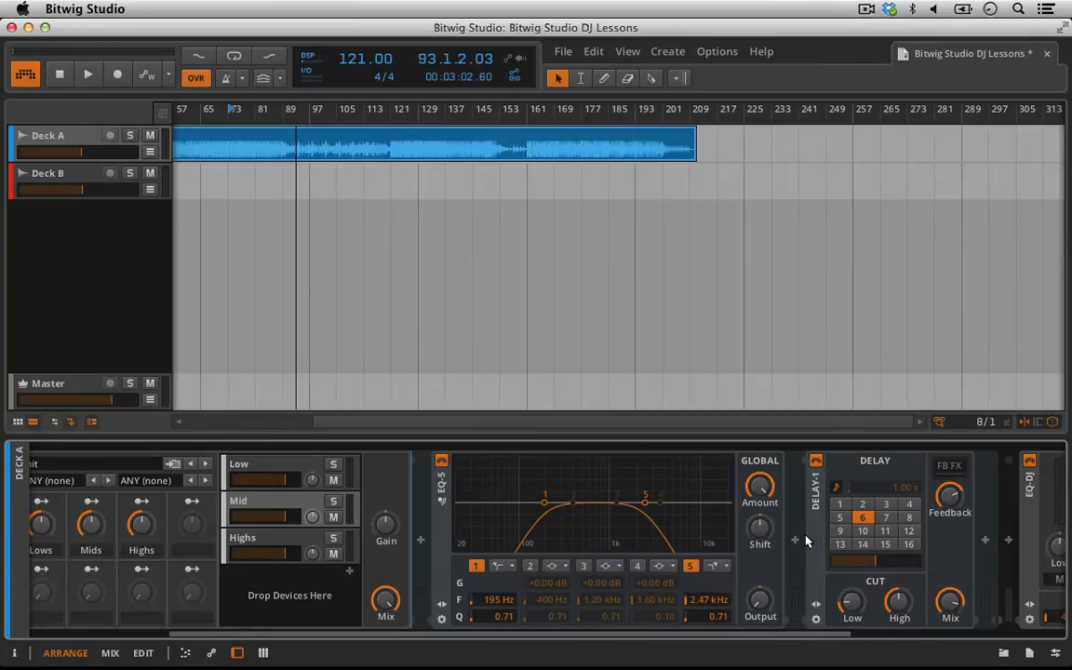
- Save the FX Layer to the library as a Containers preset named with the creator's first name plus "_EQ3_Fun", tagged layered
scroll(670, 503, left, 2)
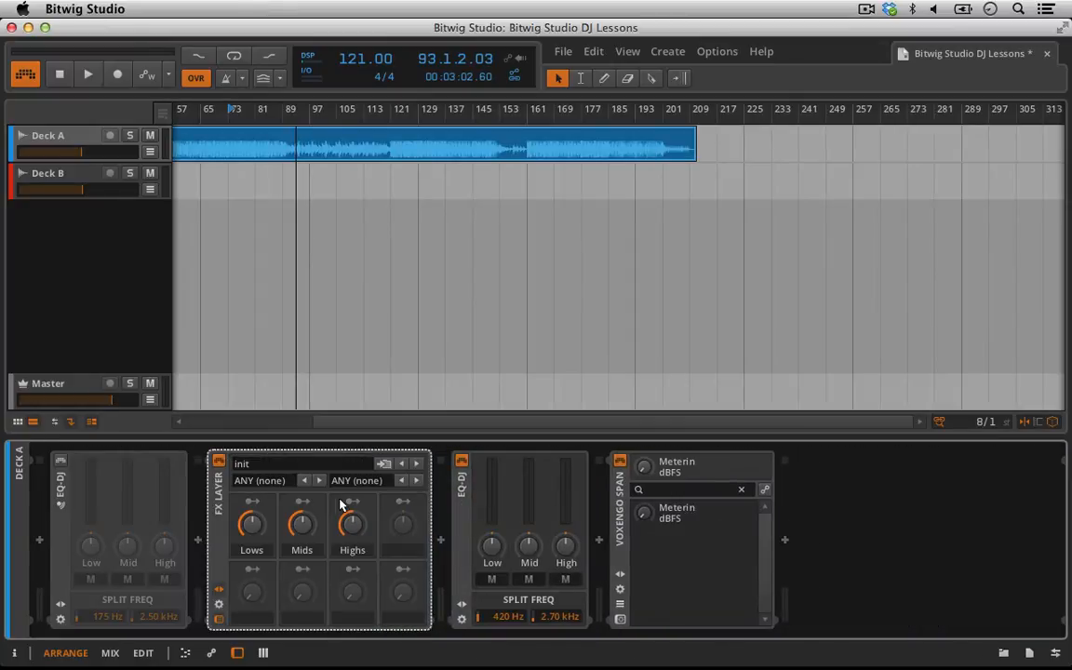
click(384, 465)
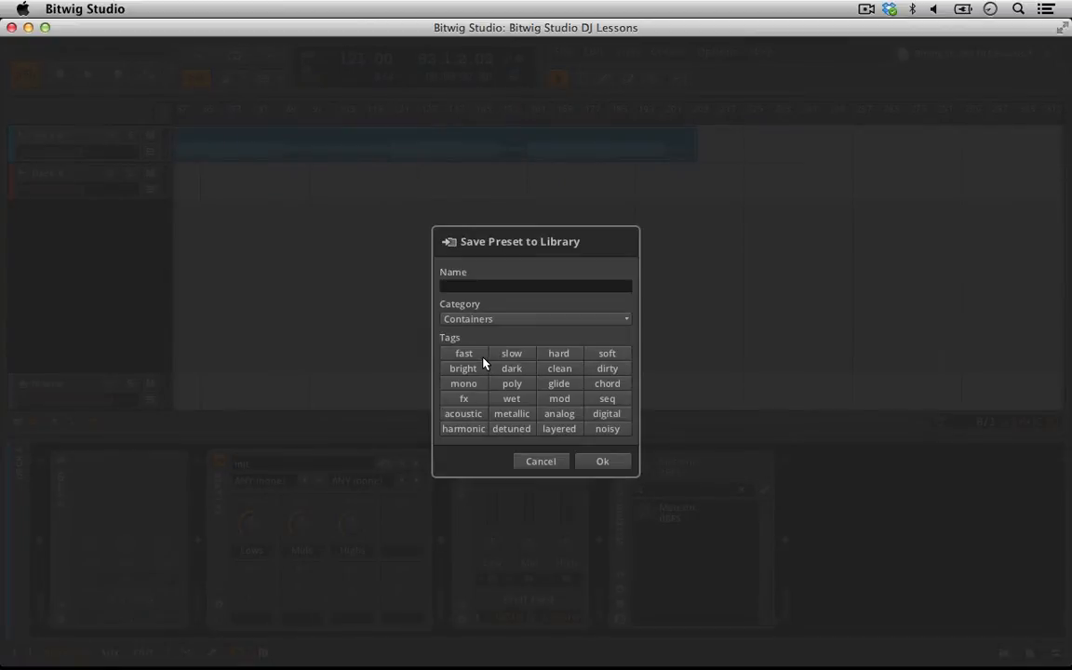
text(Brian)
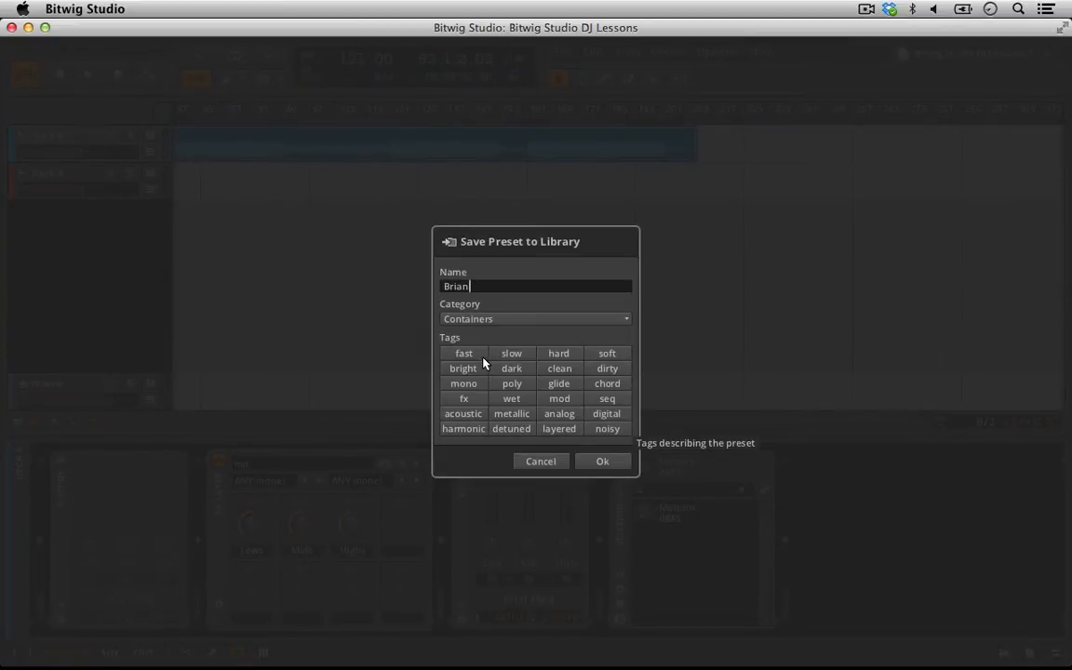
text(_EQ3_Fun)
click(558, 324)
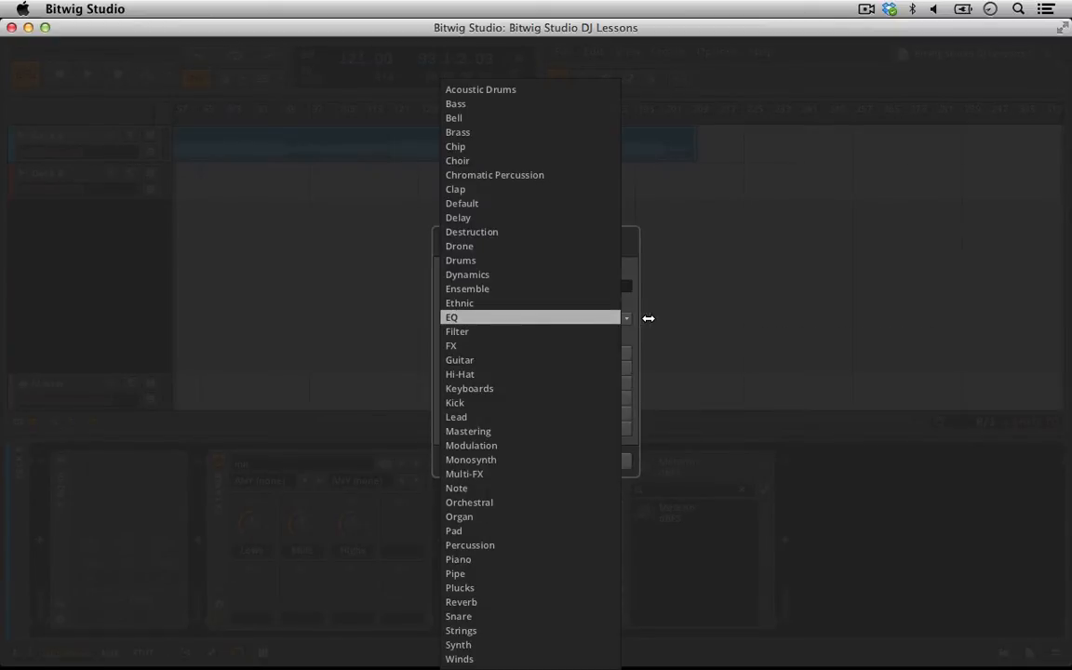
click(636, 277)
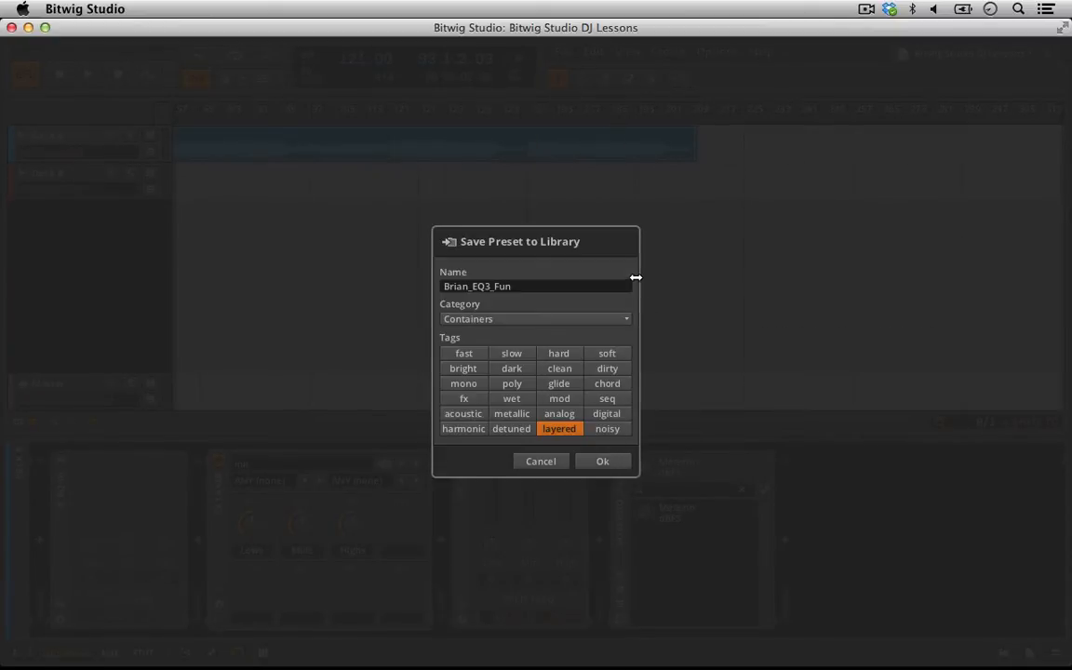
click(602, 461)
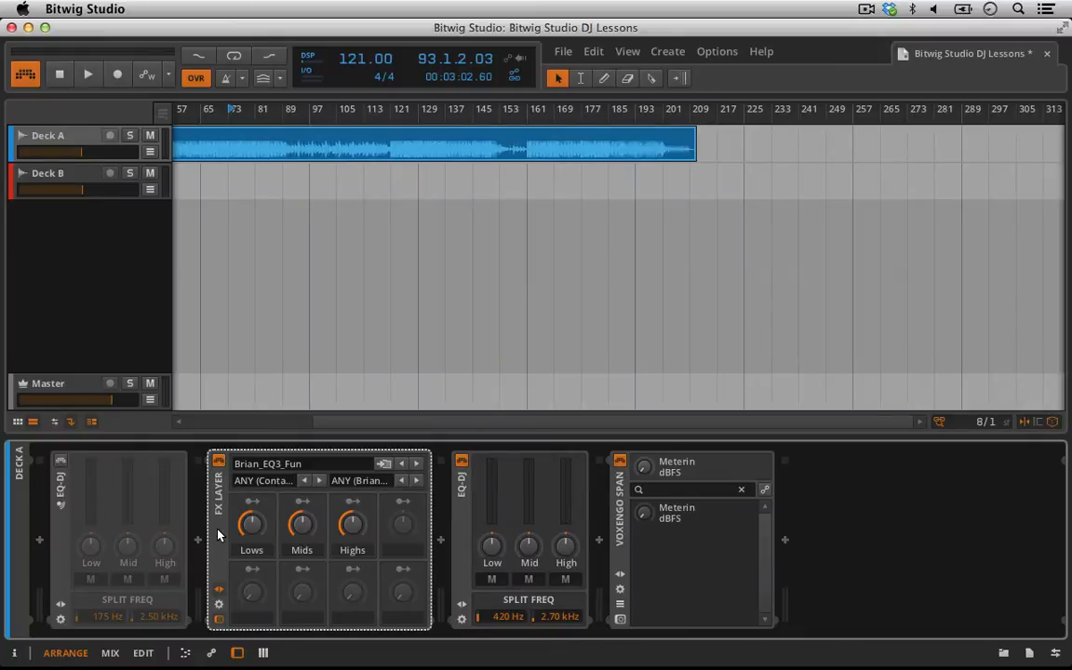
- Delete the FX Layer from Deck A and find its saved preset among the Bitwig Devices containers in the browser
key(Delete)
key(b)
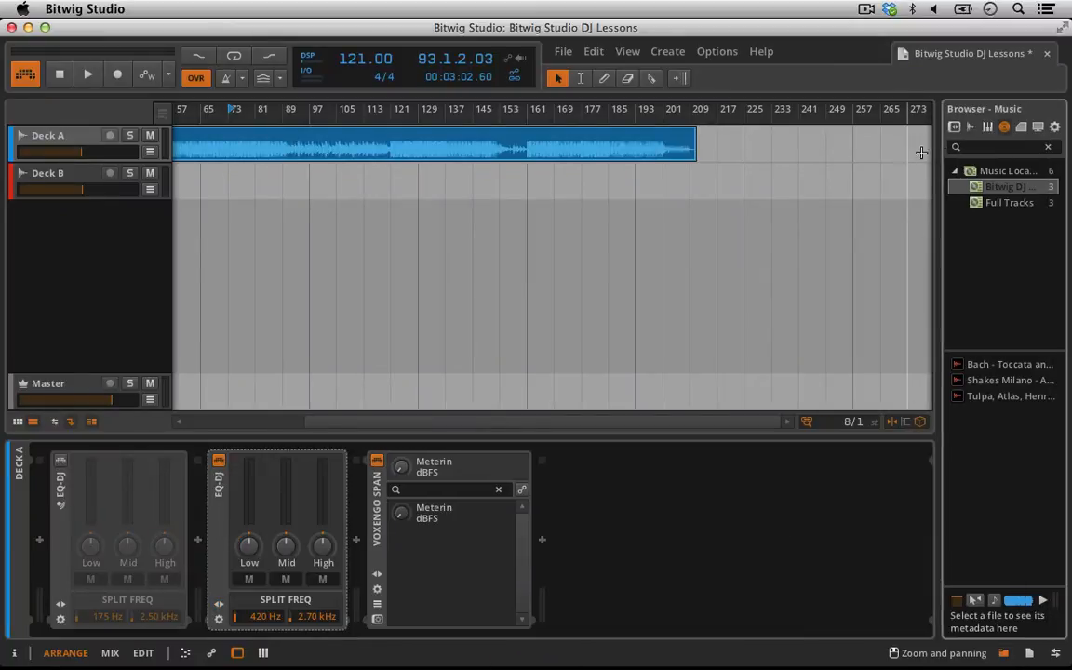
click(955, 132)
click(953, 174)
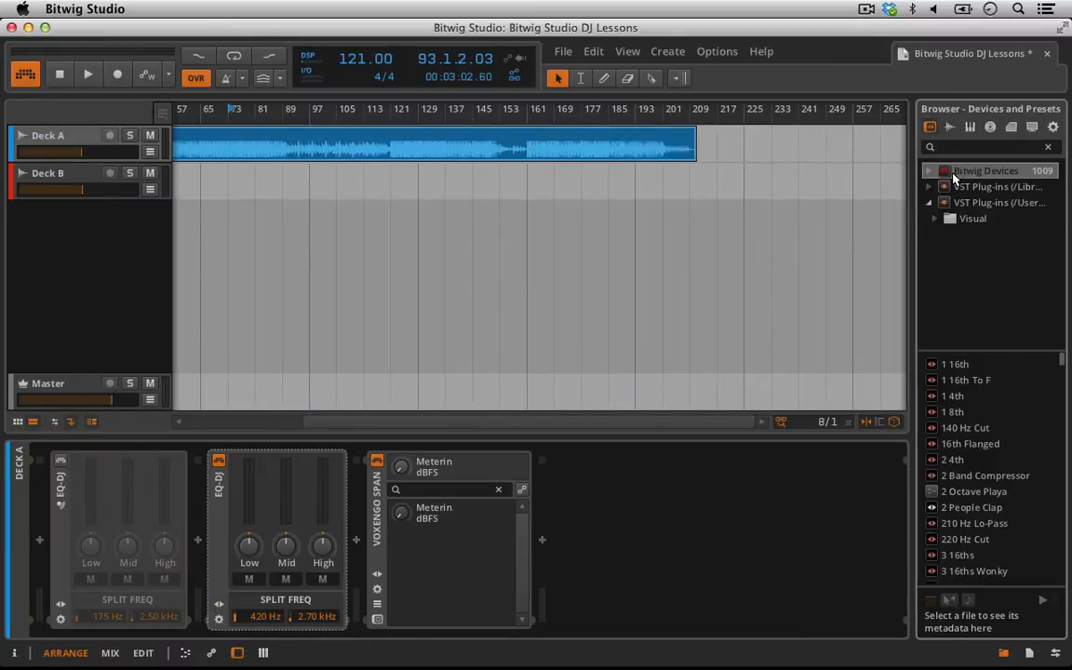
click(929, 171)
click(935, 202)
click(956, 204)
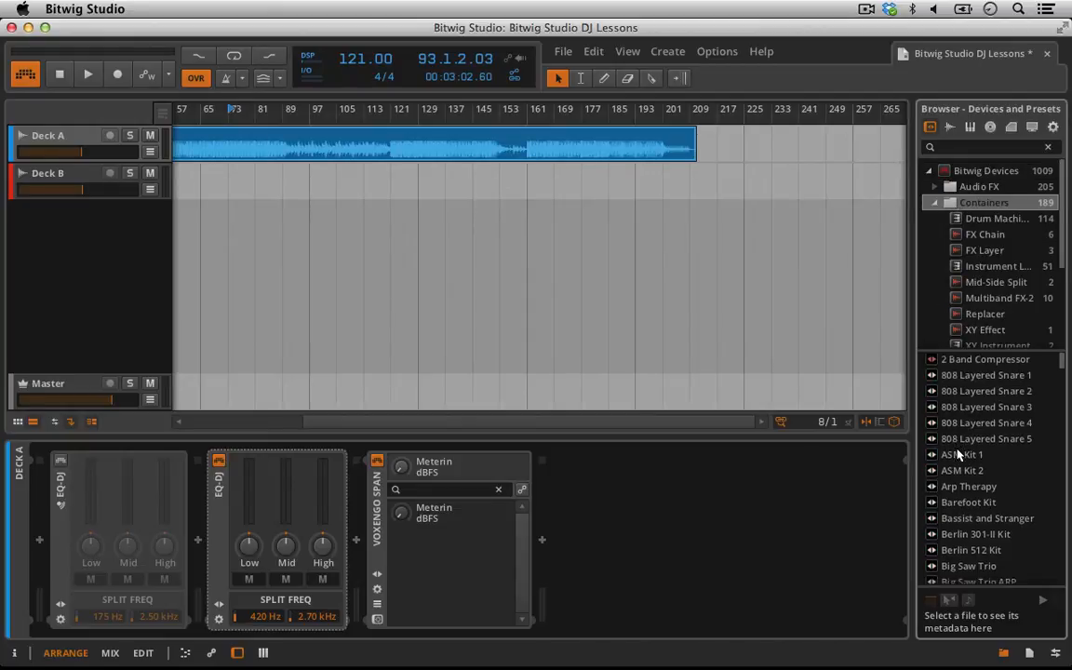
scroll(959, 454, down, 5)
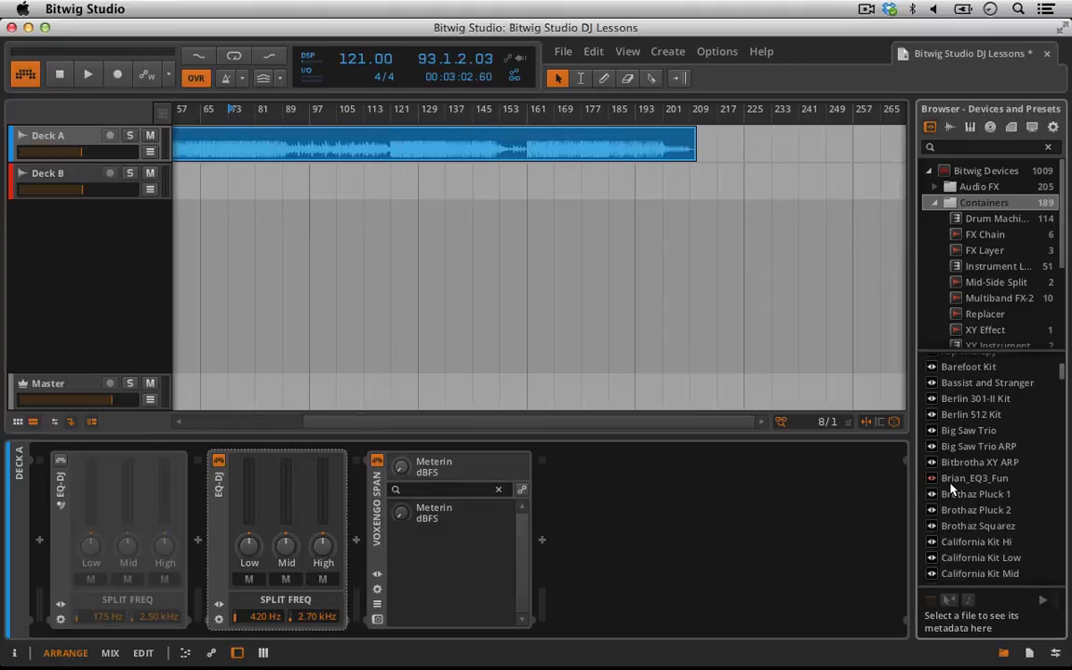
click(951, 483)
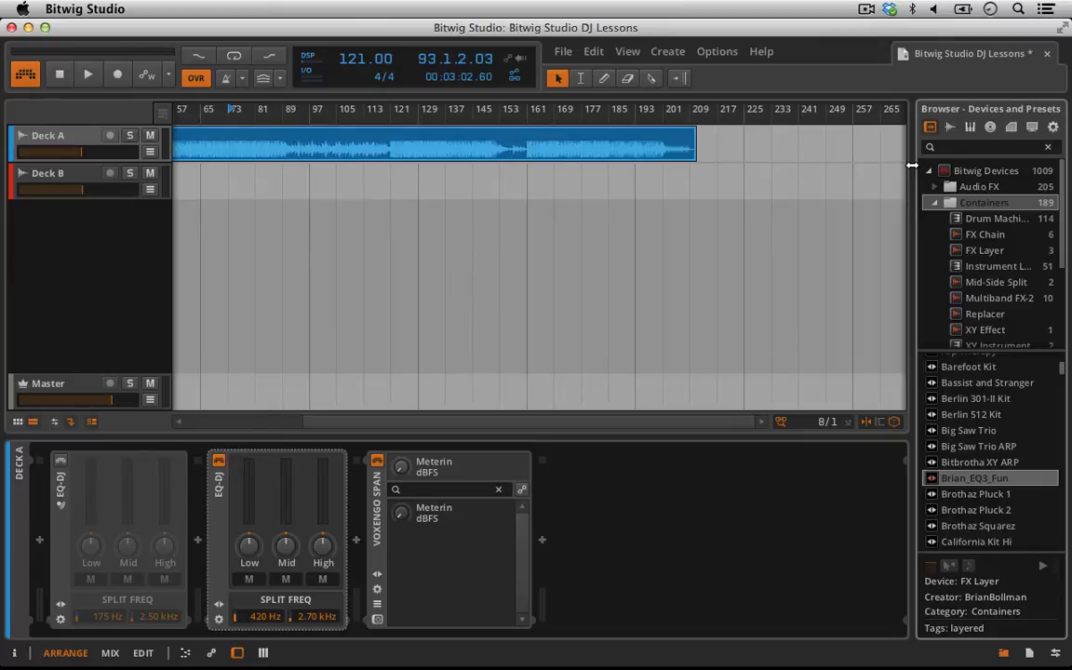
drag(913, 166, 1067, 131)
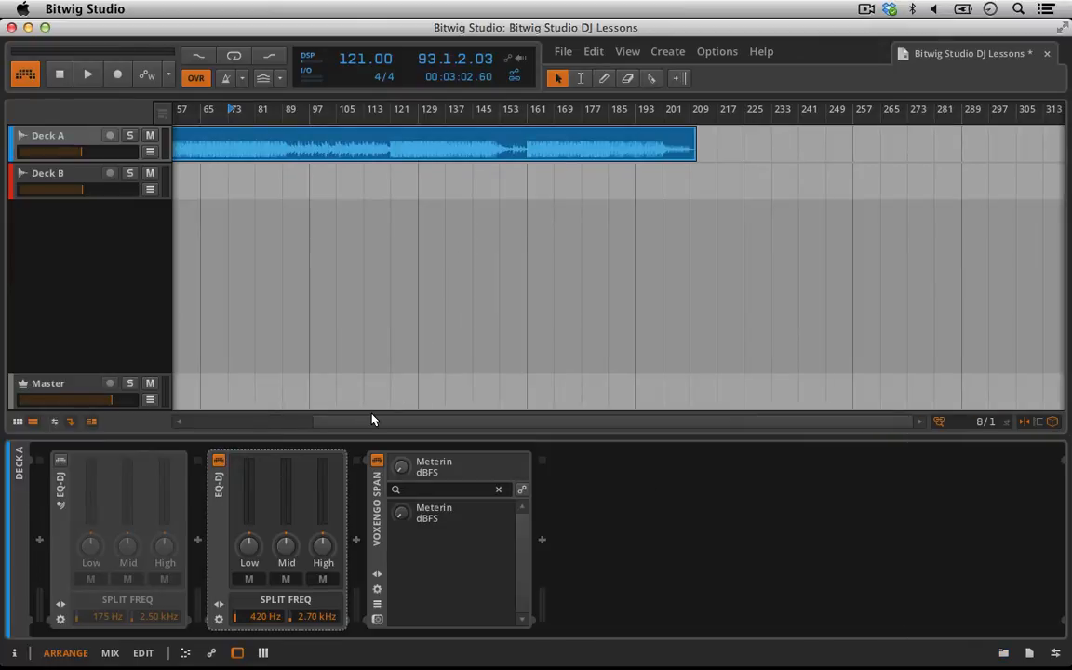
- Delete the EQ-DJ with the 420 Hz split from Deck A and enable the remaining EQ-DJ
key(Delete)
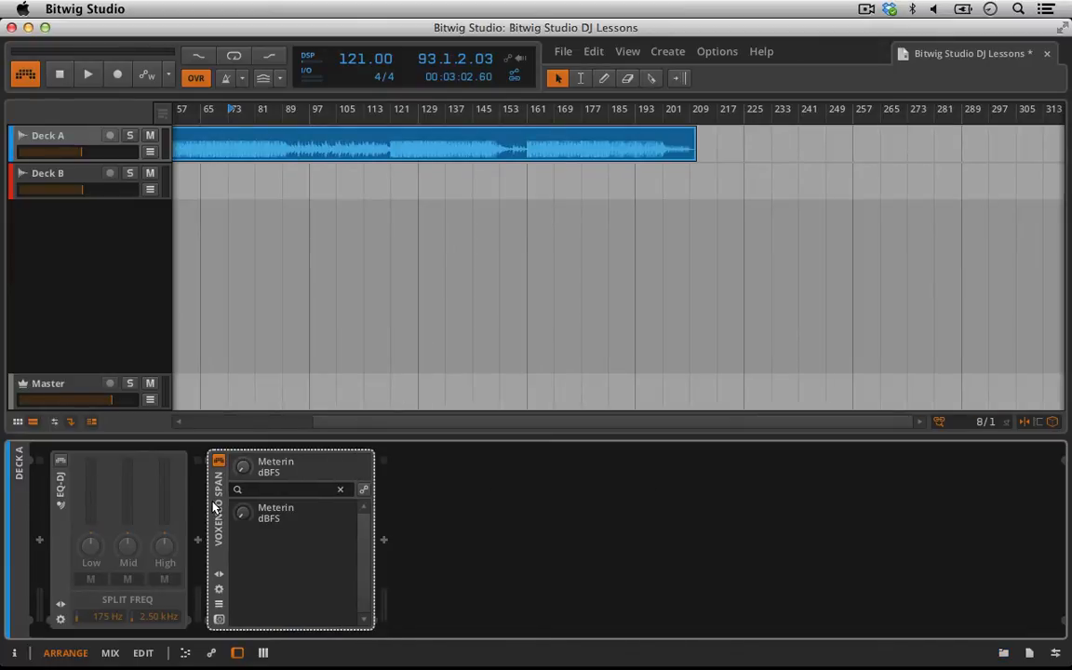
click(58, 463)
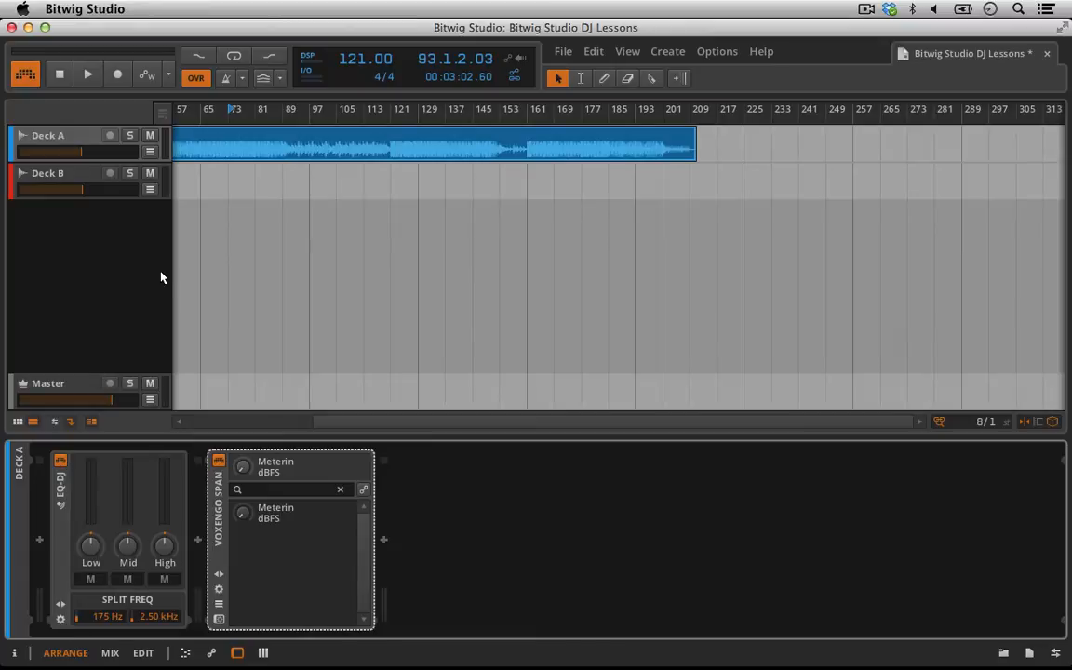
- Open the Deck A clip in the audio editor, inspect its stretch properties and play the track from the beginning
scroll(239, 254, left, 5)
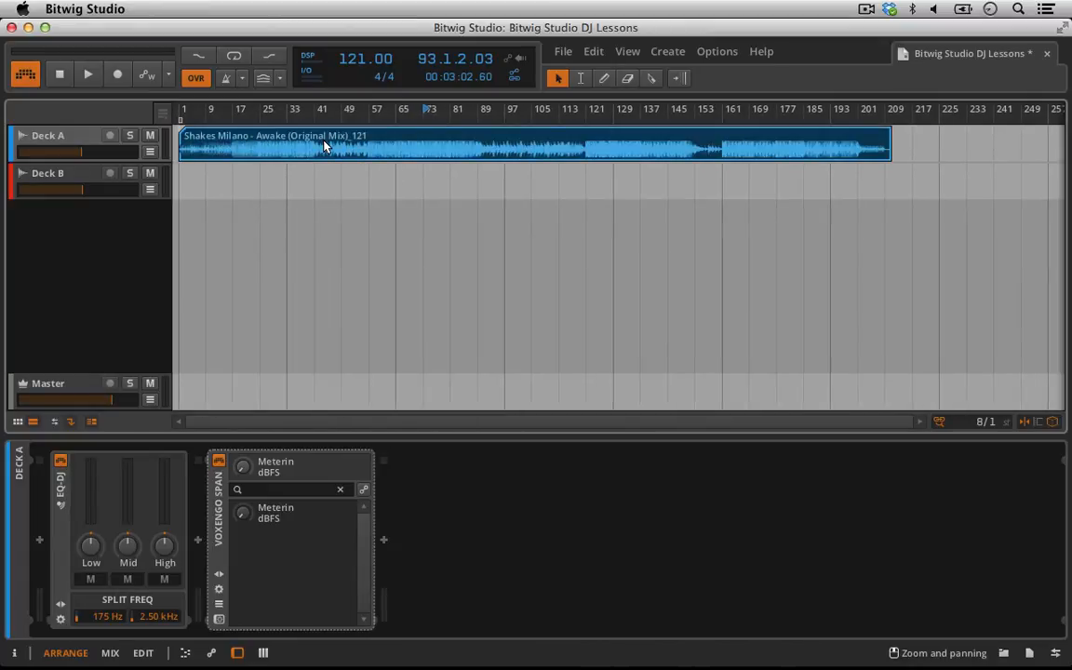
double_click(275, 139)
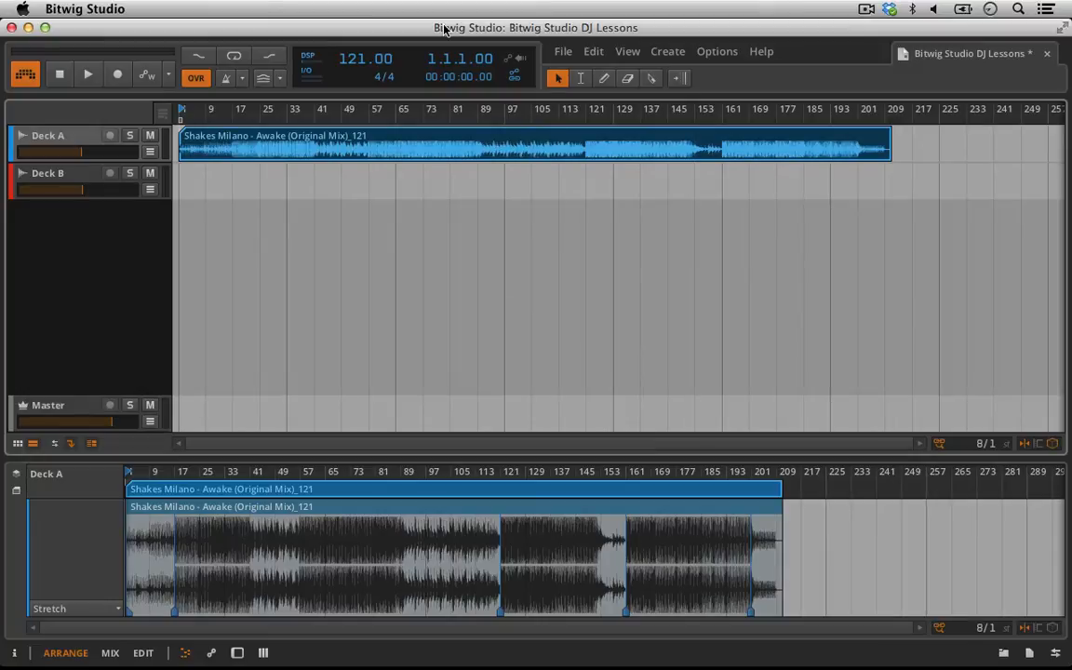
click(16, 654)
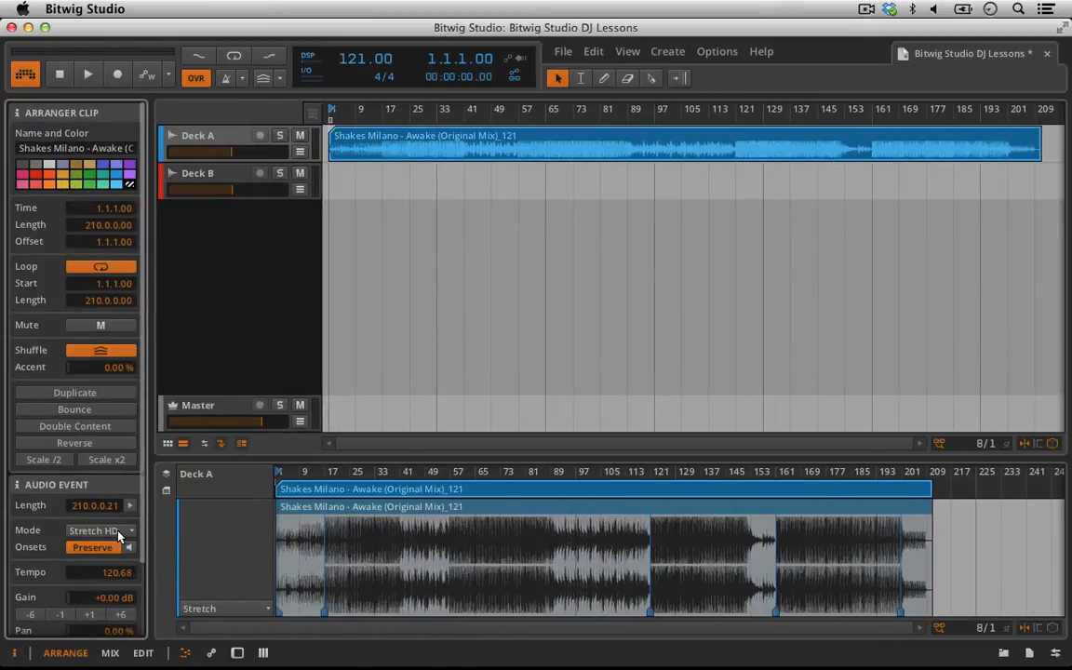
click(10, 657)
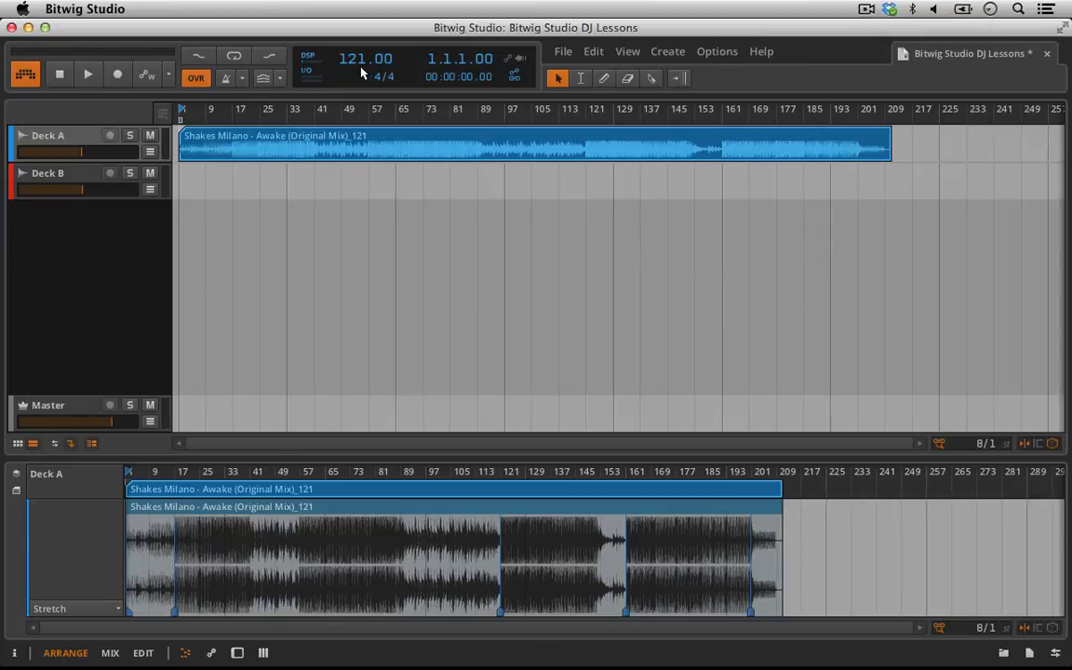
click(89, 78)
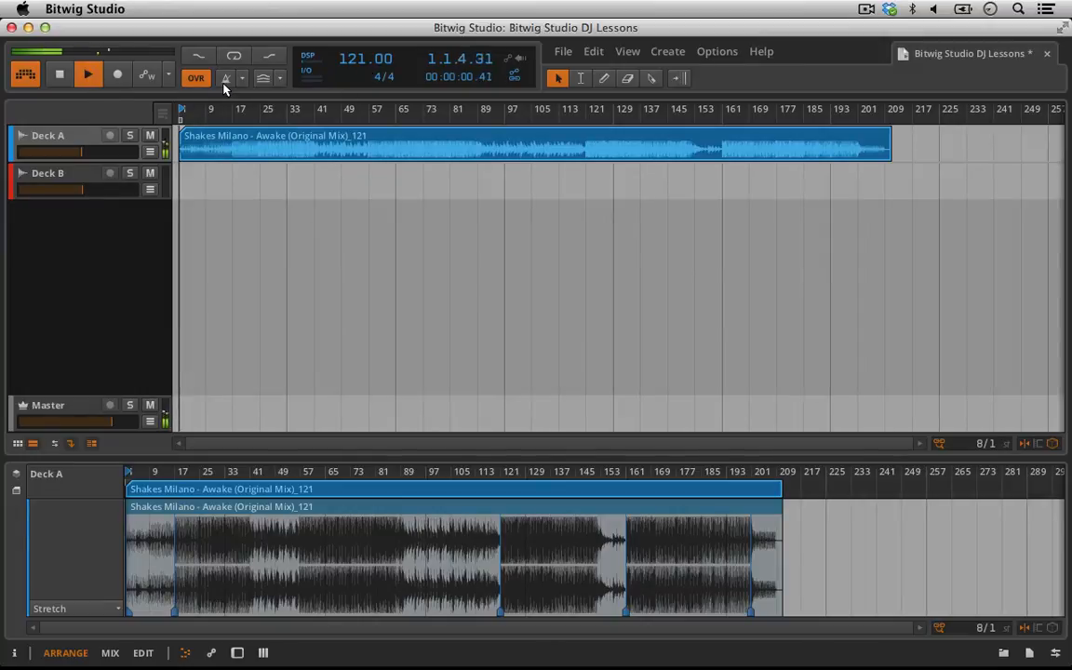
- Play the track from bar 17 while lowering the tempo to 110 BPM, and stop and restore the tempo to 121 BPM
click(234, 110)
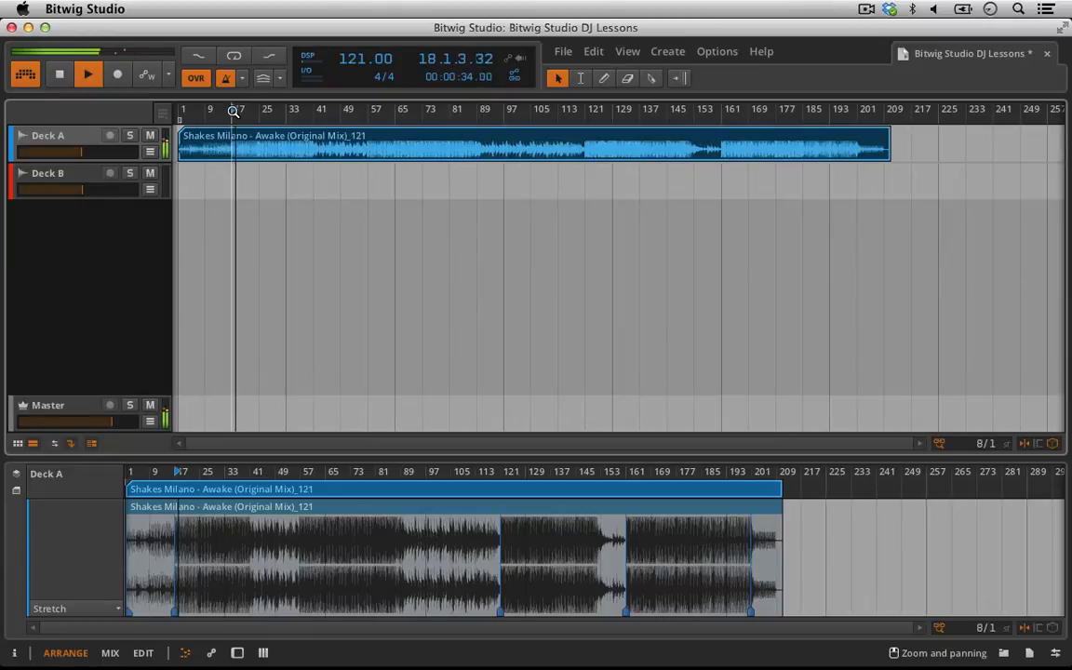
drag(359, 60, 358, 119)
key(space)
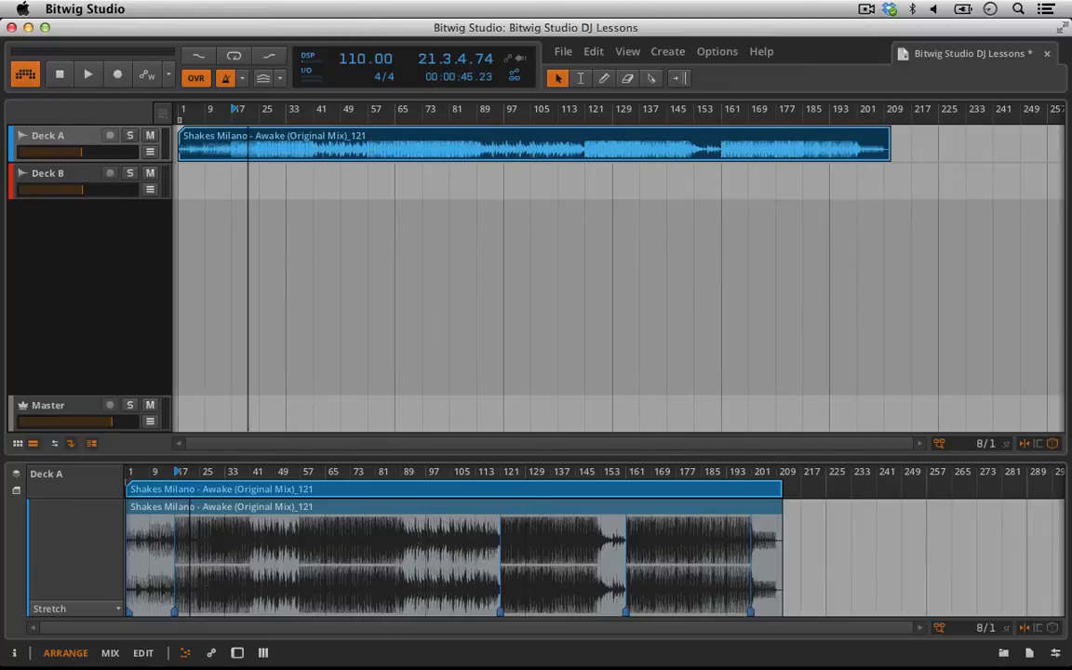
drag(366, 60, 366, 57)
- Show the Master track's automation lane and set it to the Transport Tempo parameter
double_click(66, 411)
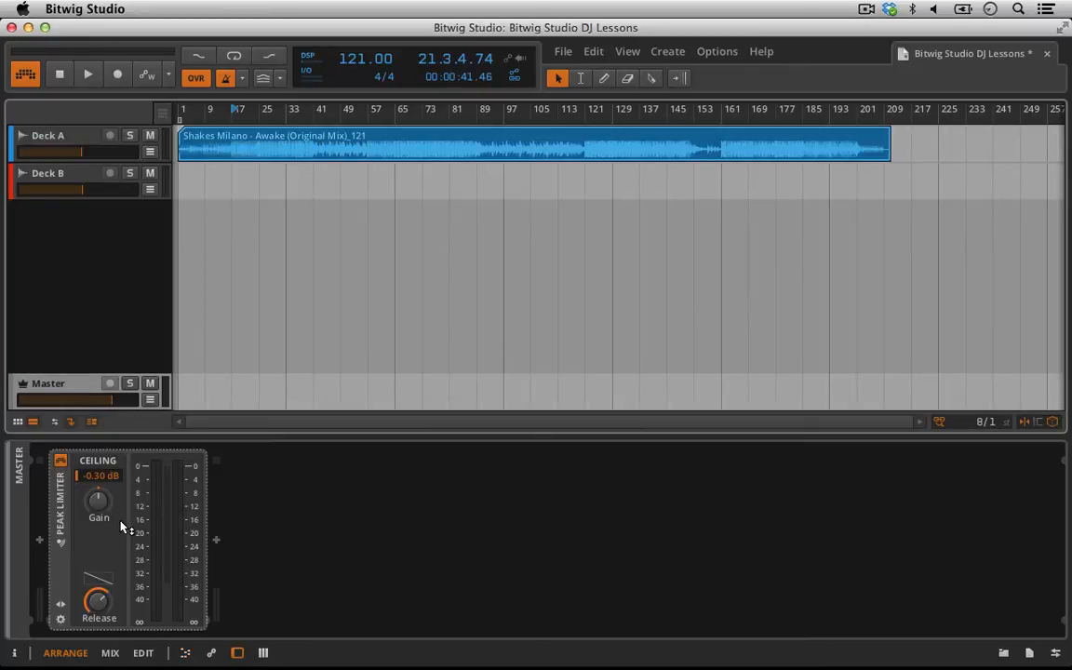
click(149, 400)
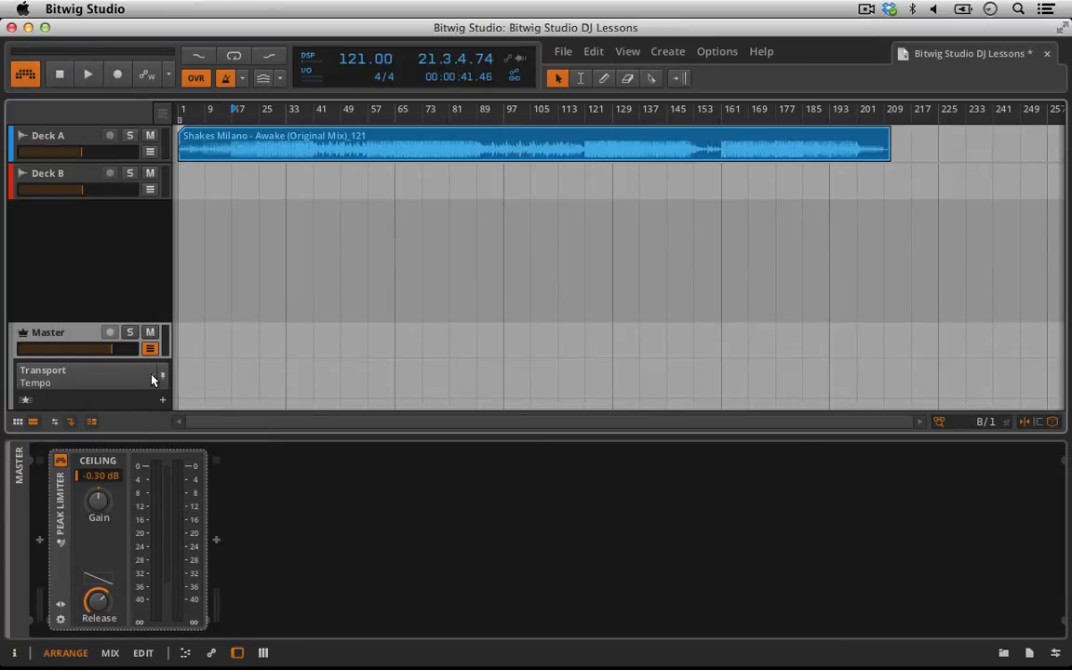
click(149, 373)
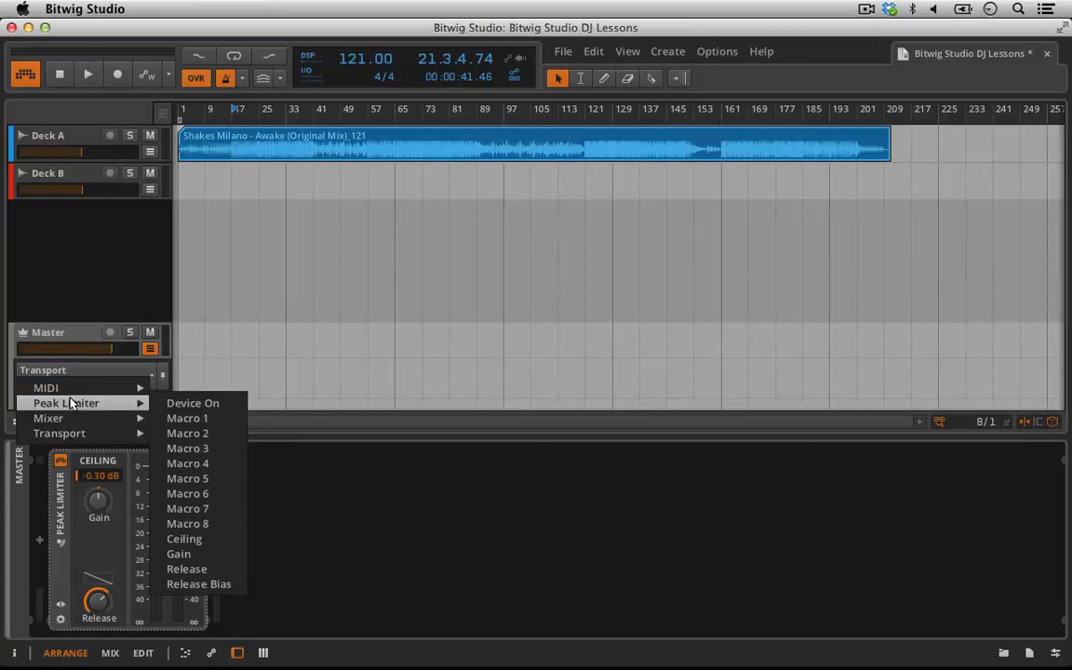
mouse_move(70, 419)
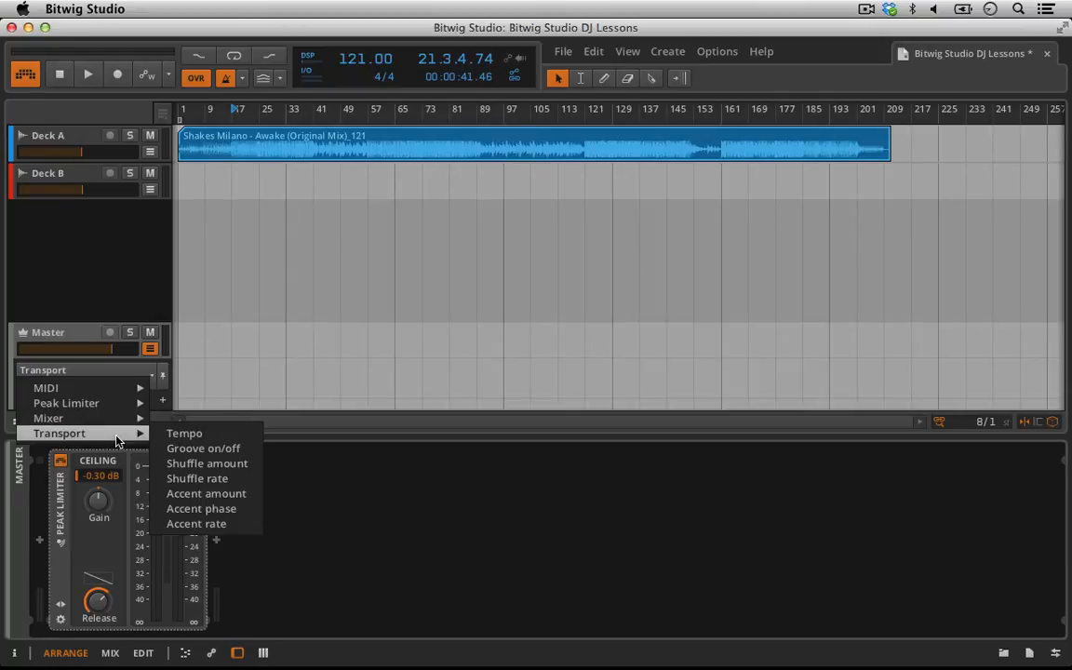
click(183, 433)
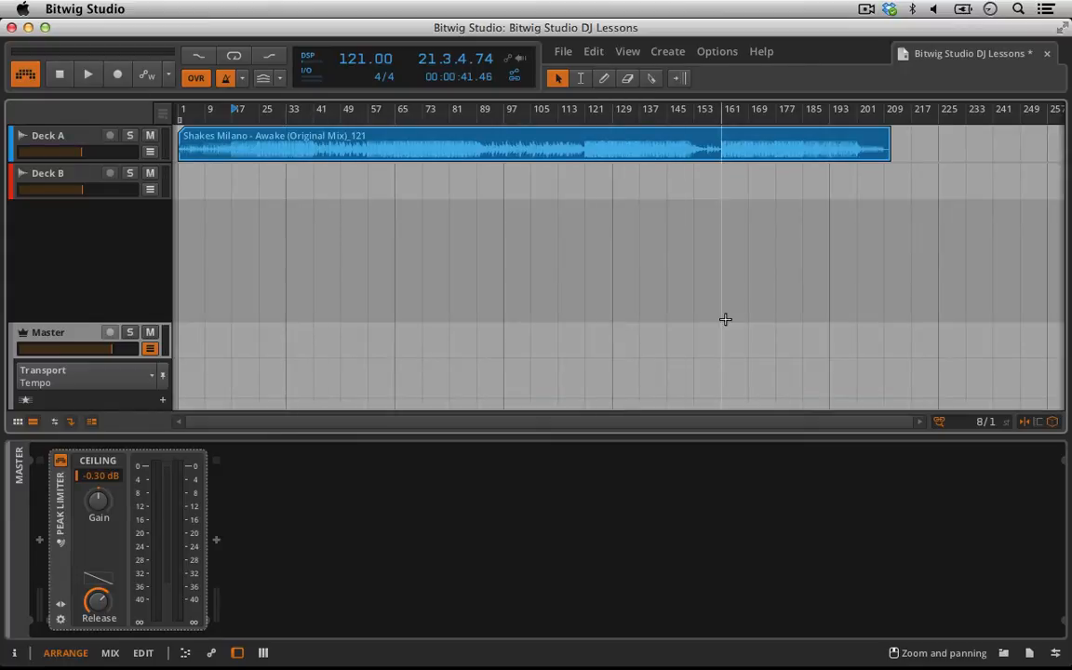
- Draw a rising tempo ramp on the Master with a 121 BPM point at bar 161 and a slightly higher point near bar 193
click(722, 374)
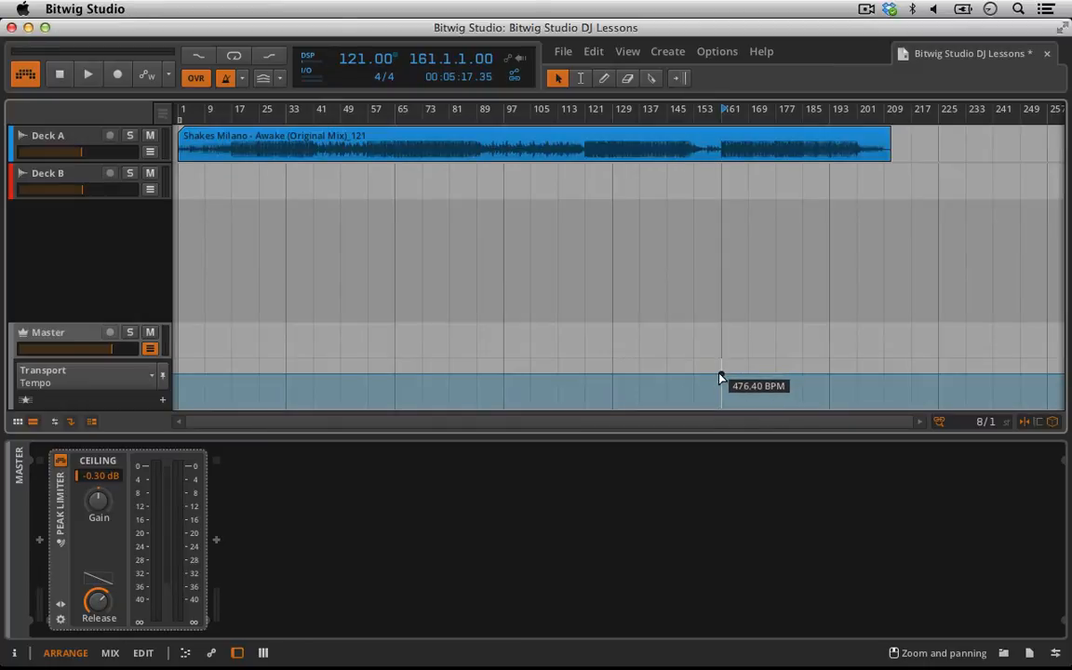
drag(722, 374, 721, 399)
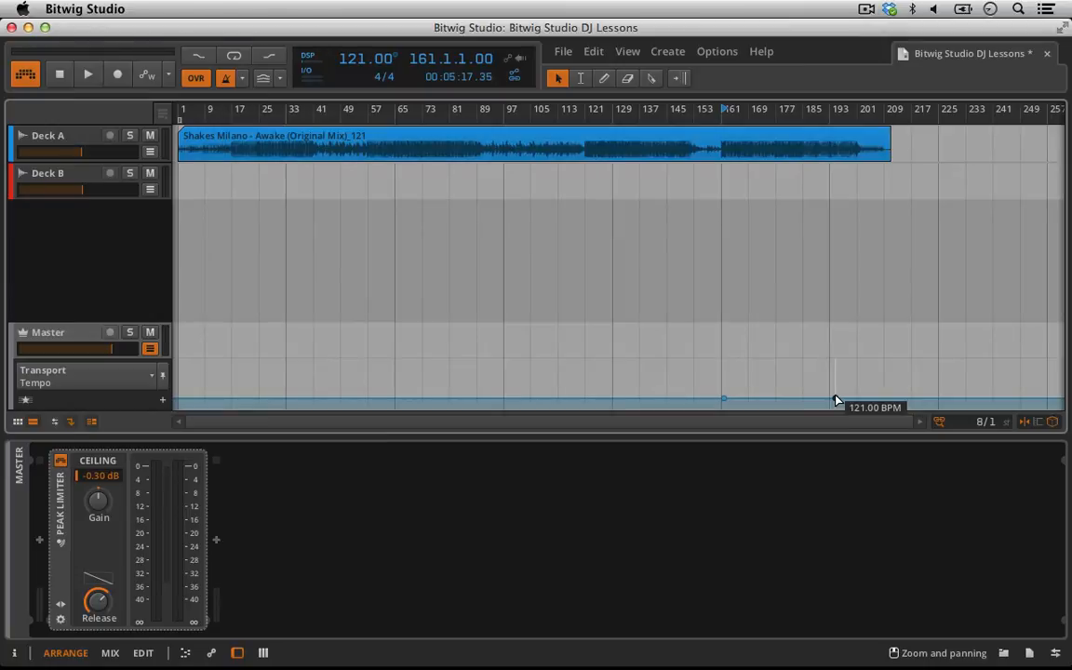
mouse_move(835, 401)
mouse_down()
mouse_move(912, 390)
mouse_move(838, 398)
mouse_up()
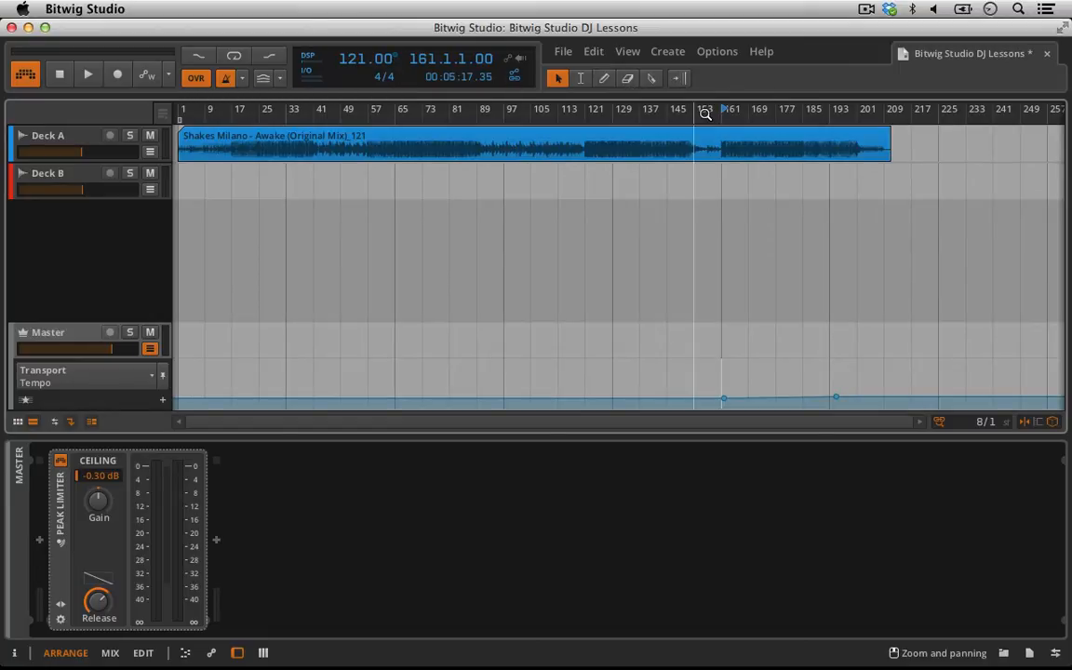
- Play the track through the tempo ramp and raise the metronome volume, keeping Play Ticks enabled
key(space)
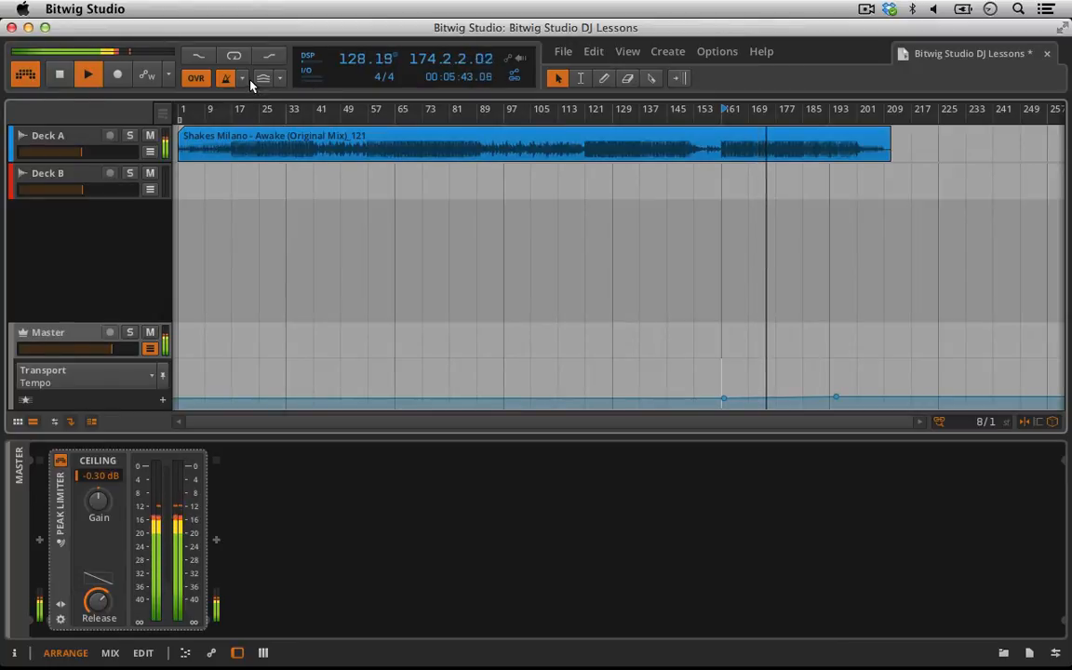
click(243, 79)
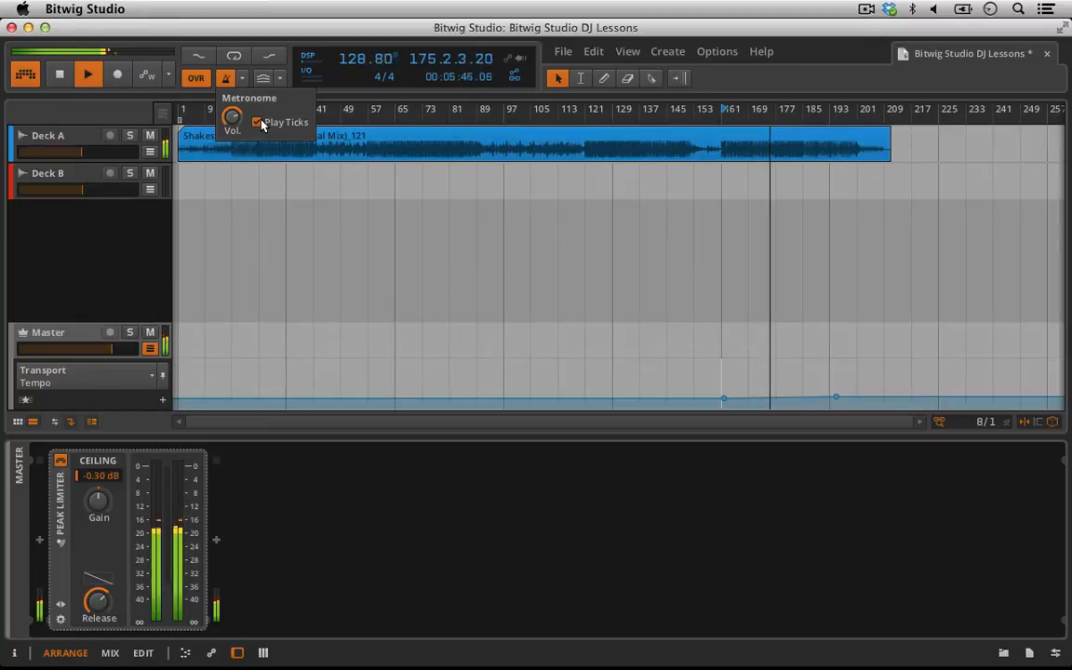
click(243, 80)
click(243, 80)
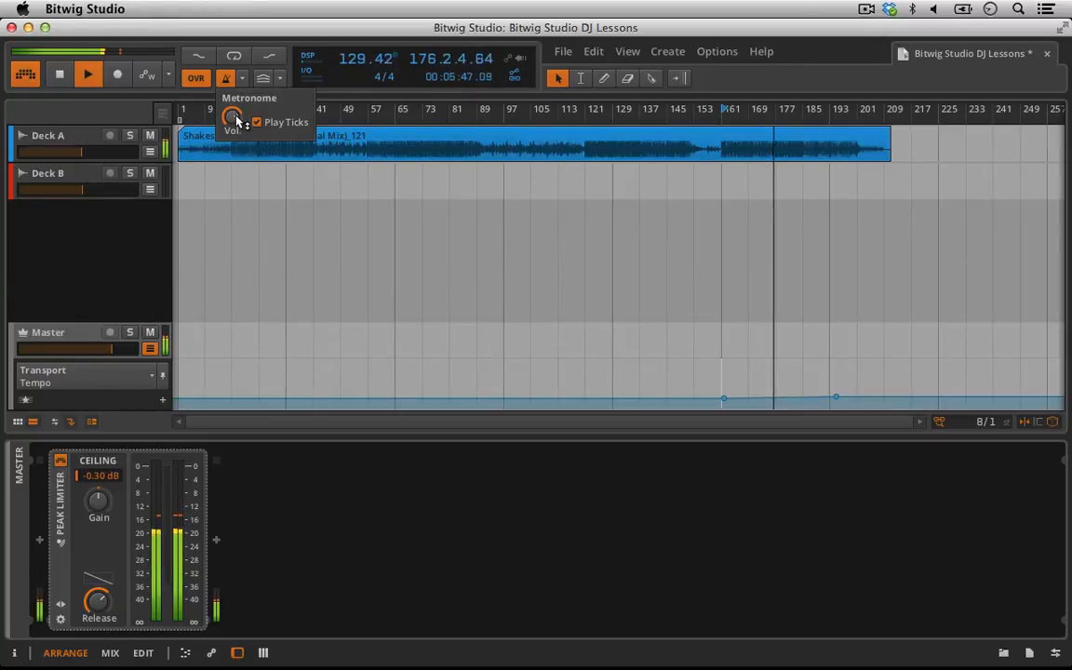
drag(237, 117, 237, 97)
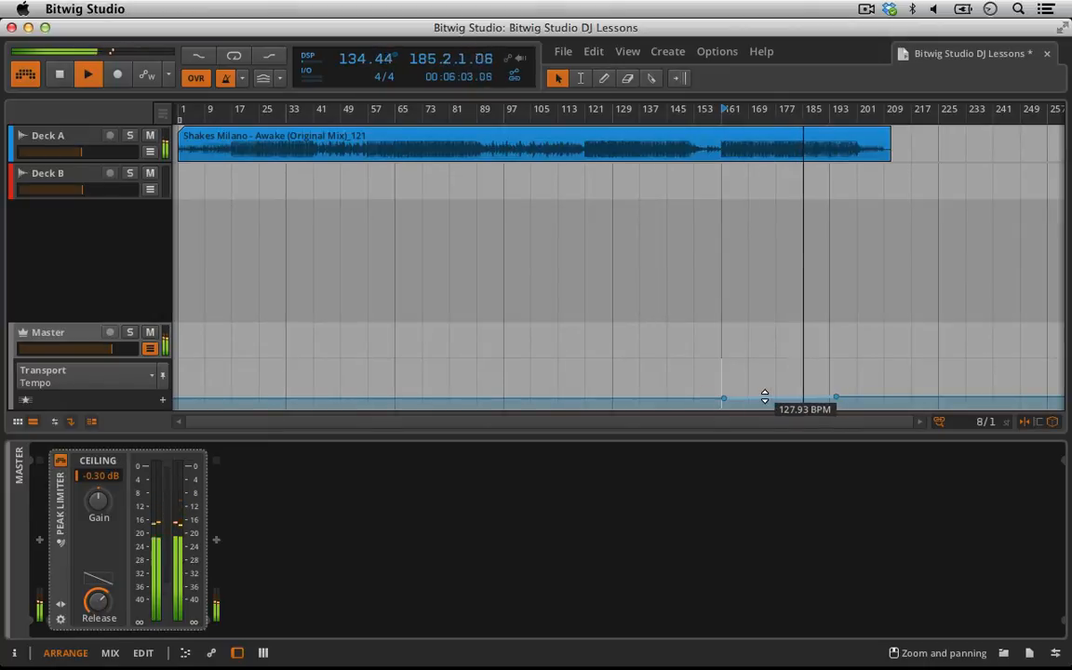
- Shift the tempo ramp slightly later and move its end point to bar 177 at about 223.5 BPM
drag(765, 396, 766, 402)
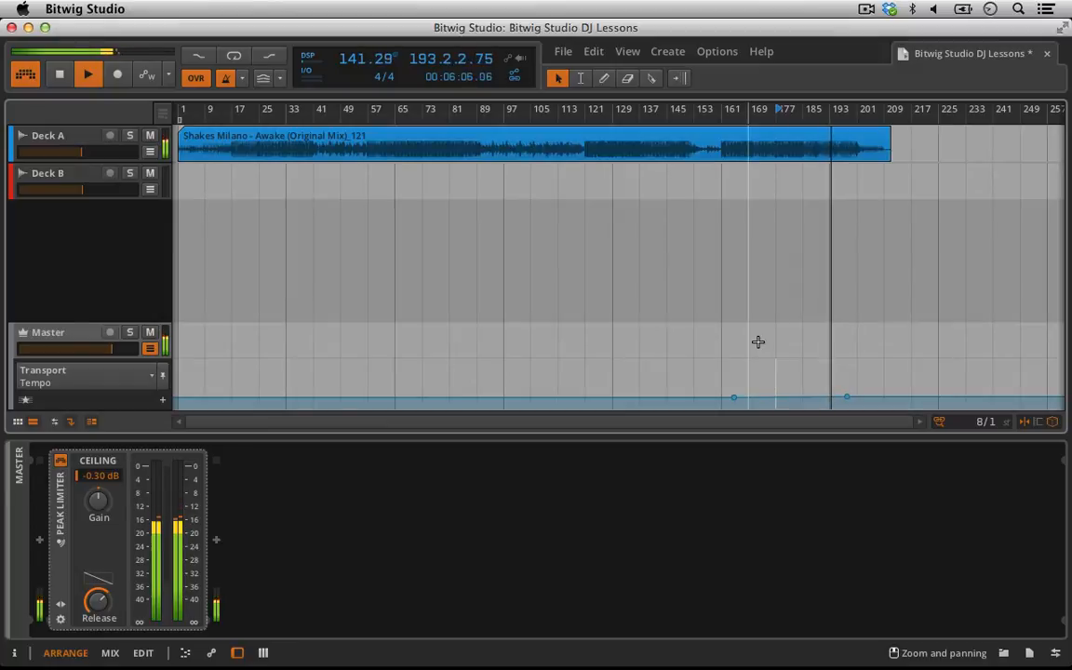
click(849, 399)
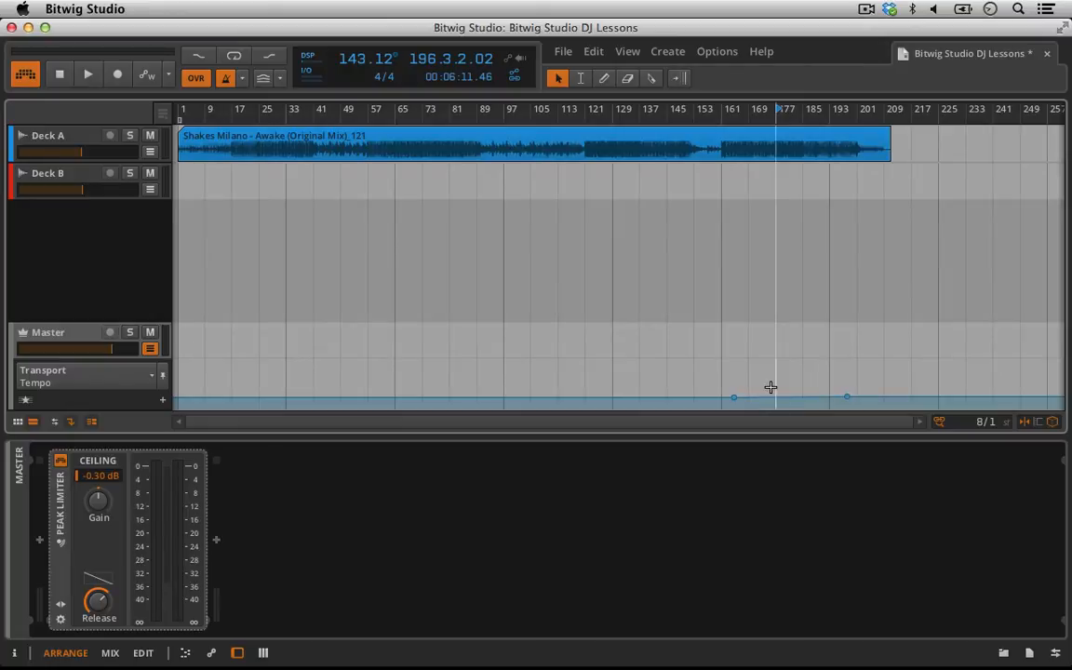
mouse_move(847, 400)
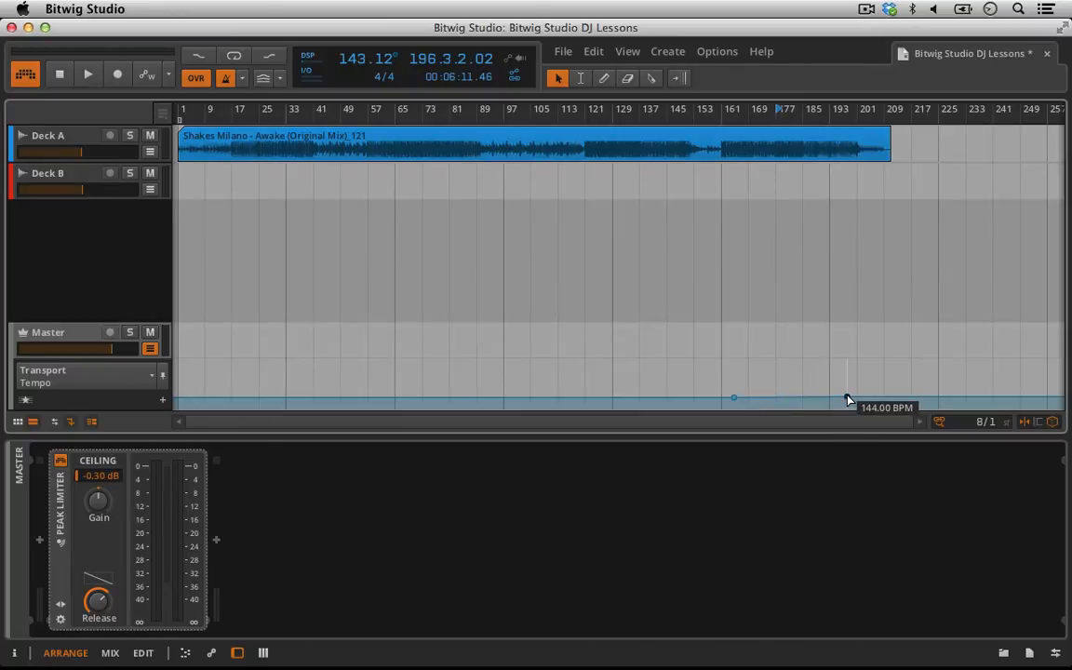
drag(847, 400, 776, 391)
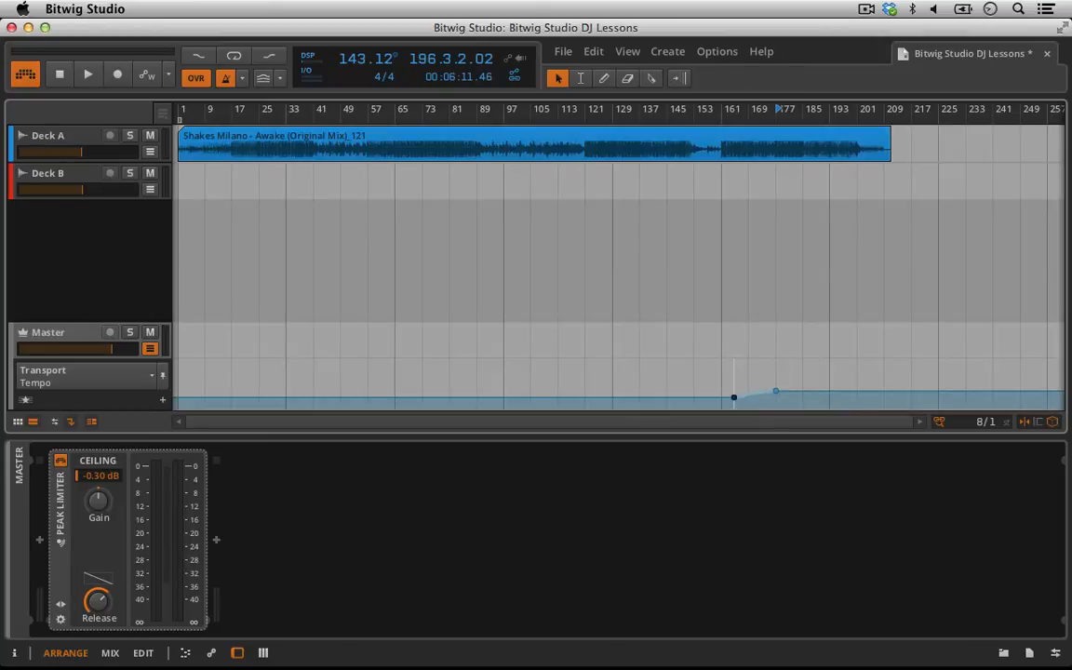
- Play the track from bar 161 through the steeper tempo ramp and take a closer look at its start point
click(721, 376)
key(space)
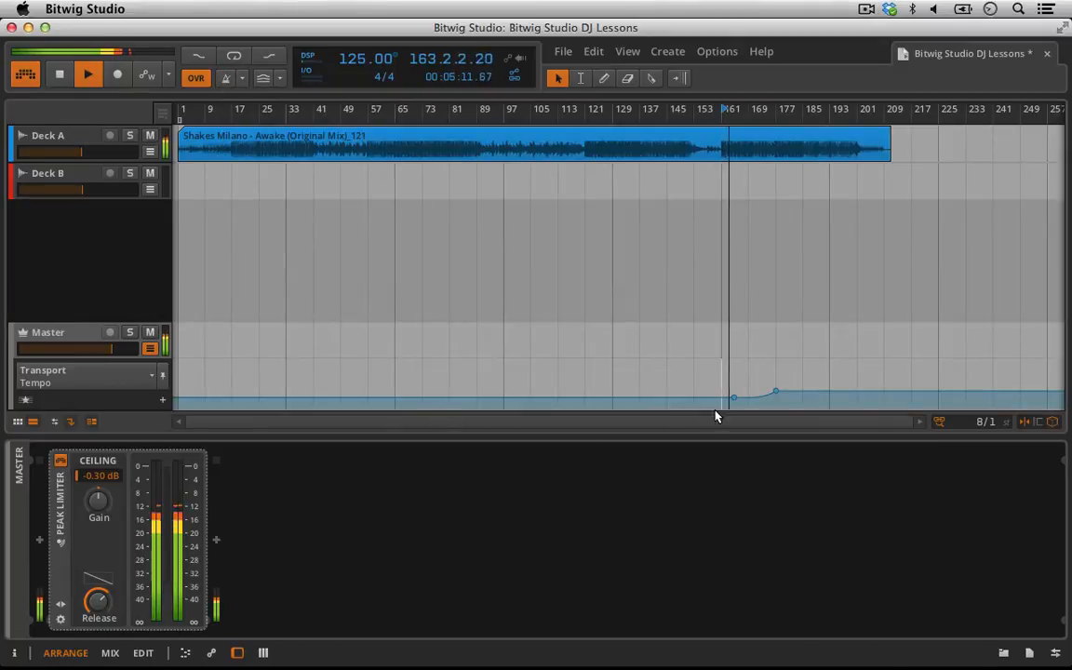
drag(749, 108, 717, 138)
click(687, 397)
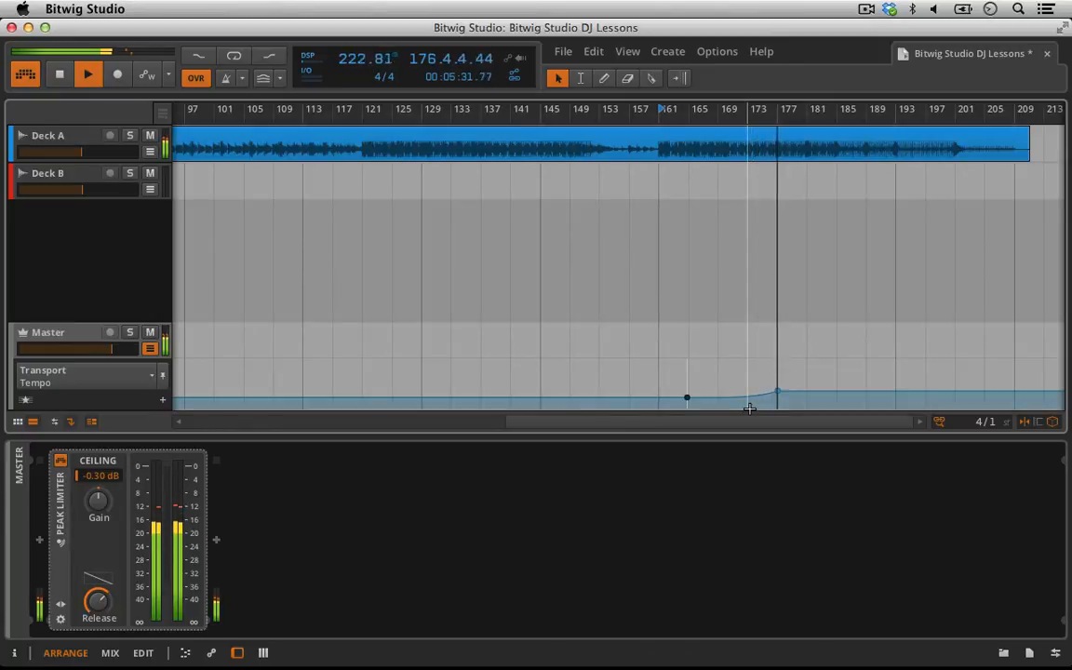
- Try the Repitch playback mode on the Deck A clip, return it to Stretch HD and close the clip inspector
click(355, 136)
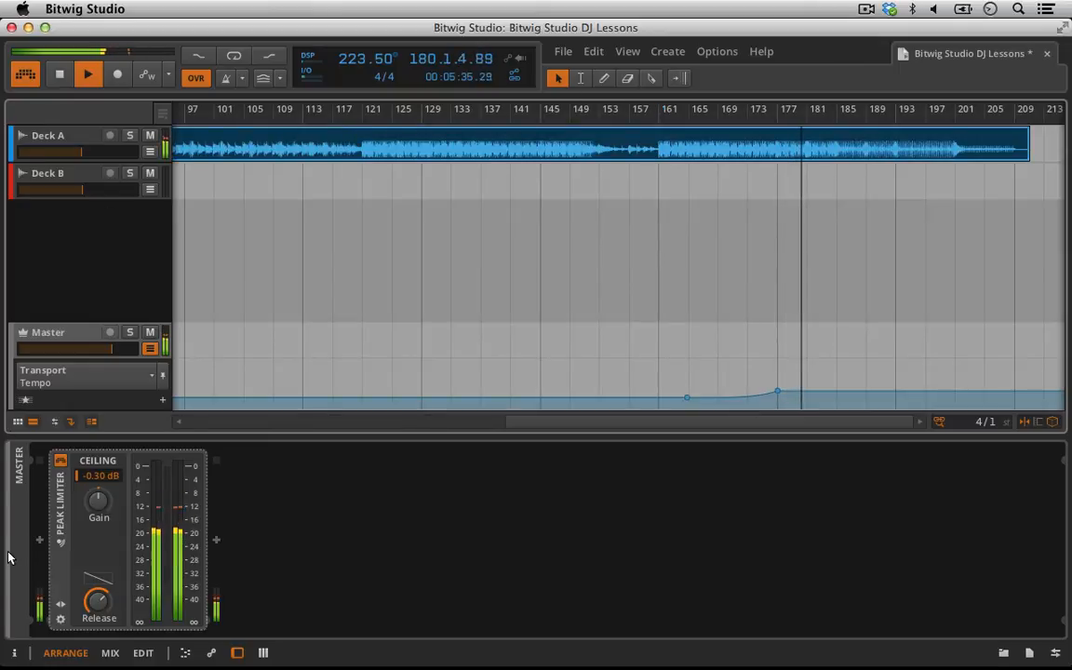
click(14, 652)
click(111, 530)
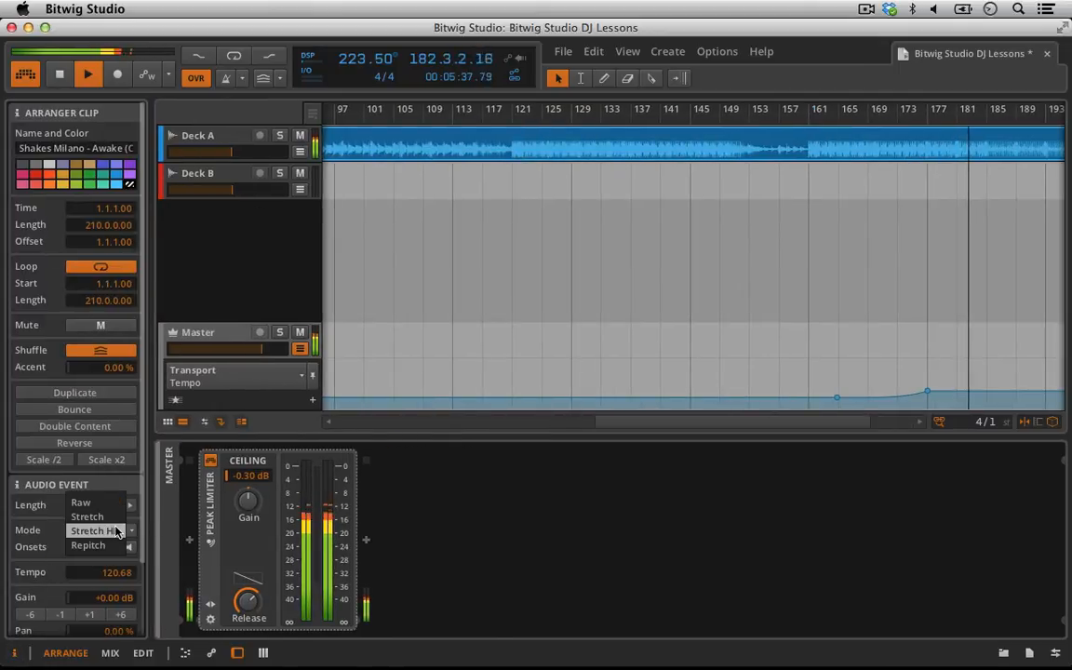
click(89, 545)
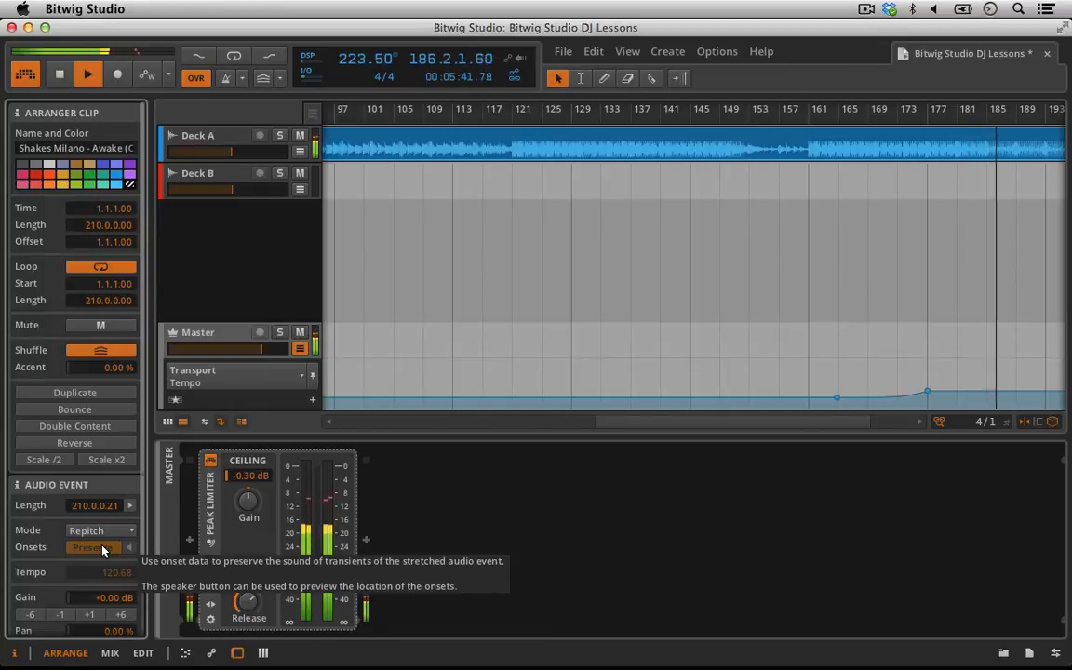
click(114, 535)
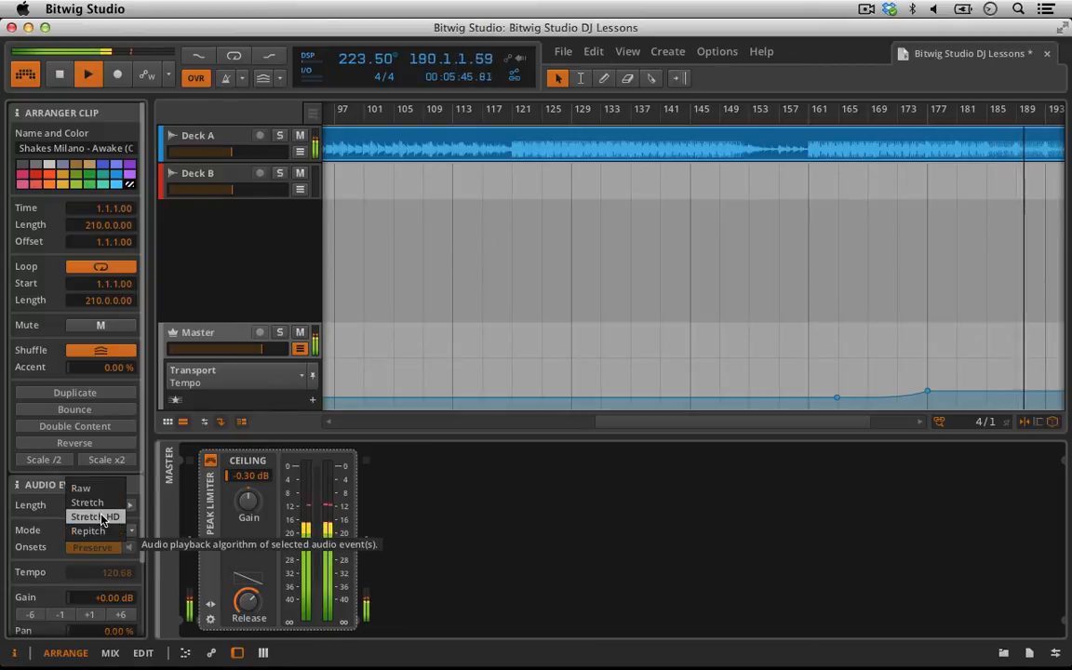
click(101, 518)
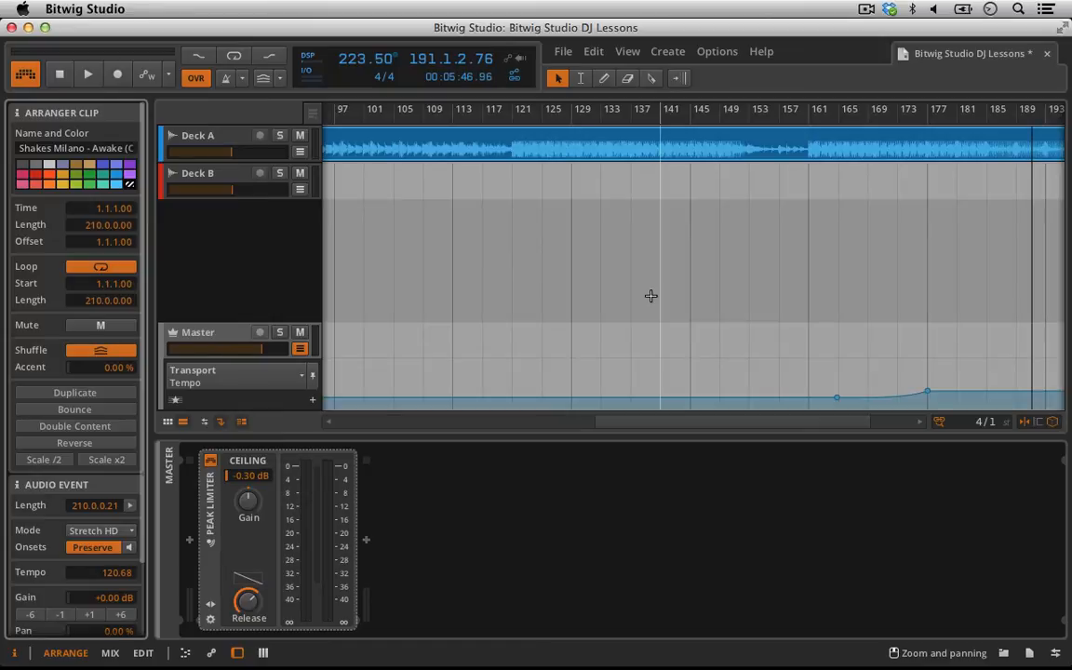
click(15, 652)
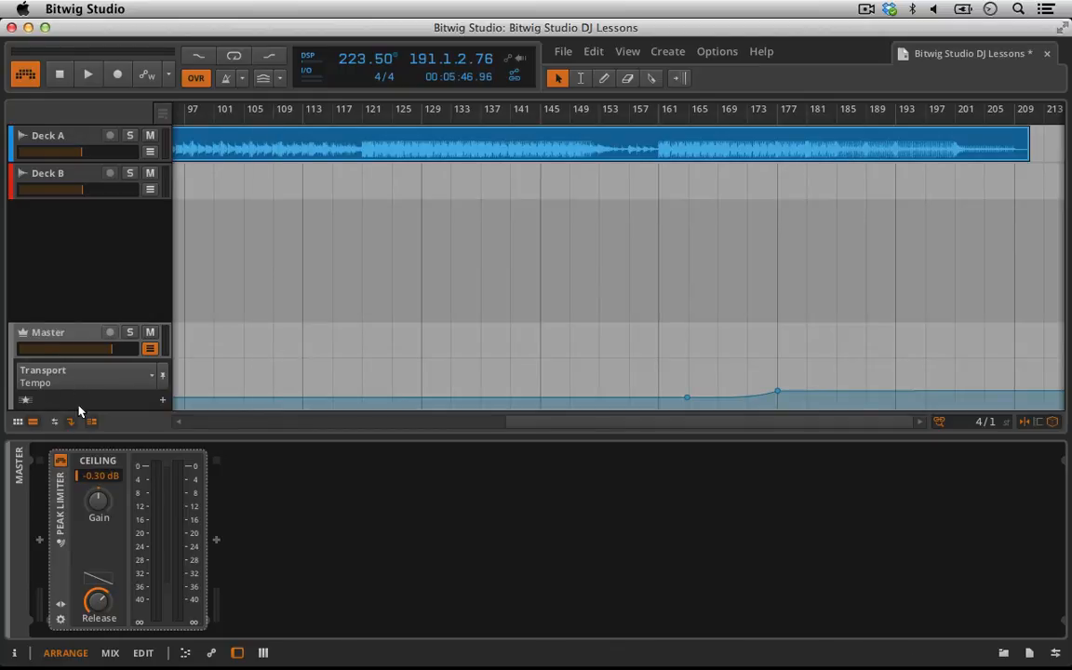
- Open the Master tempo curve in the automation editor and enlarge the editor to show it taller
key(a)
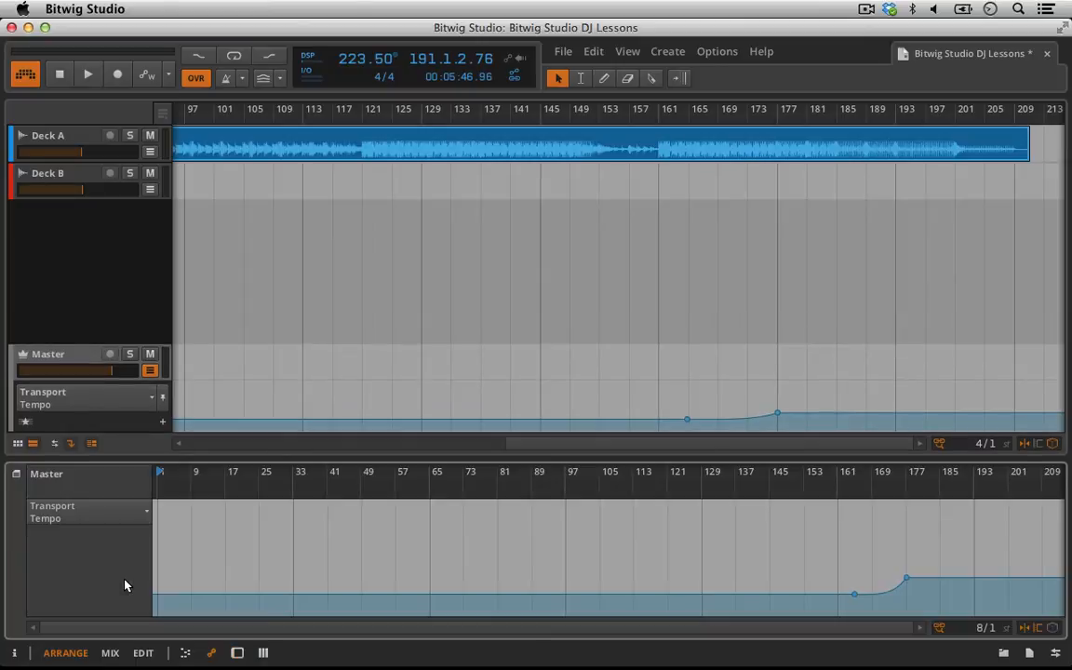
key(a)
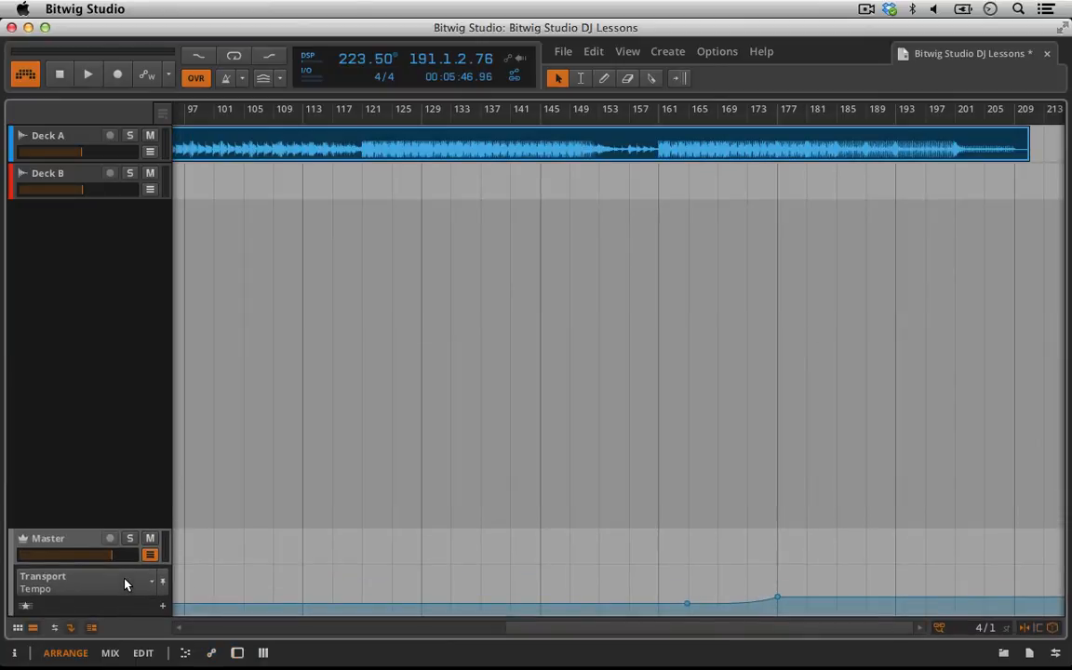
key(a)
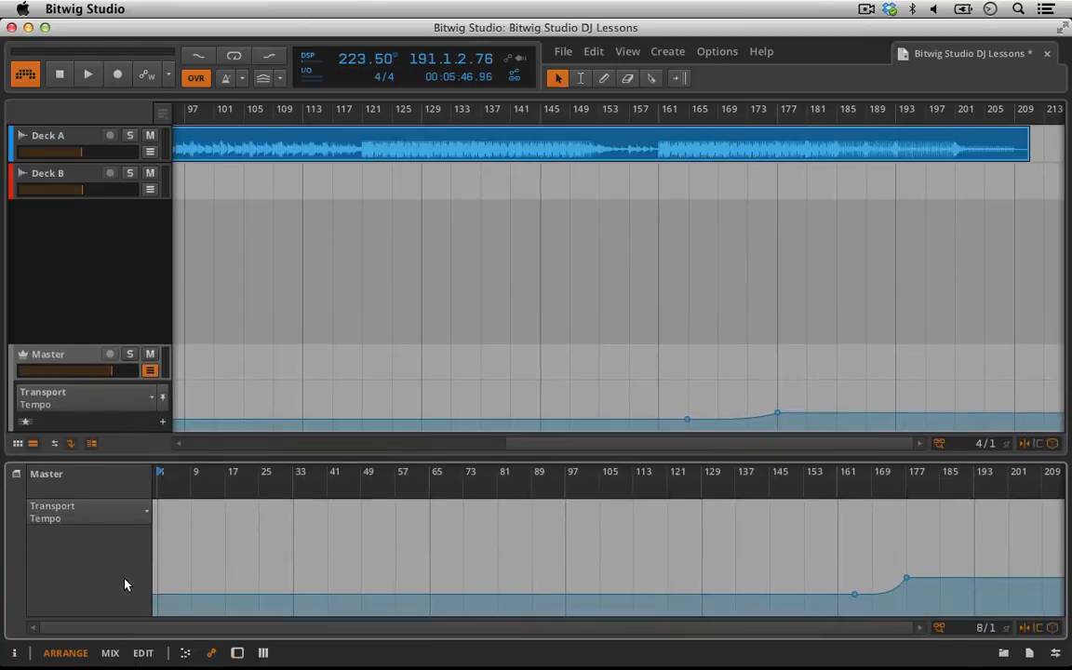
click(212, 654)
click(212, 654)
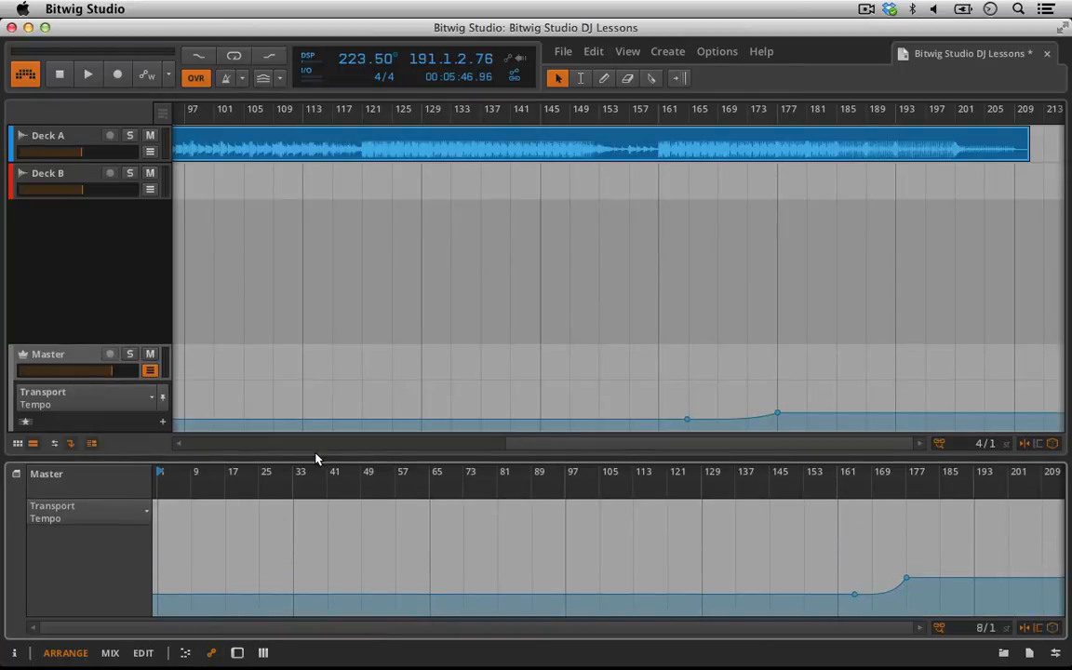
drag(297, 457, 265, 245)
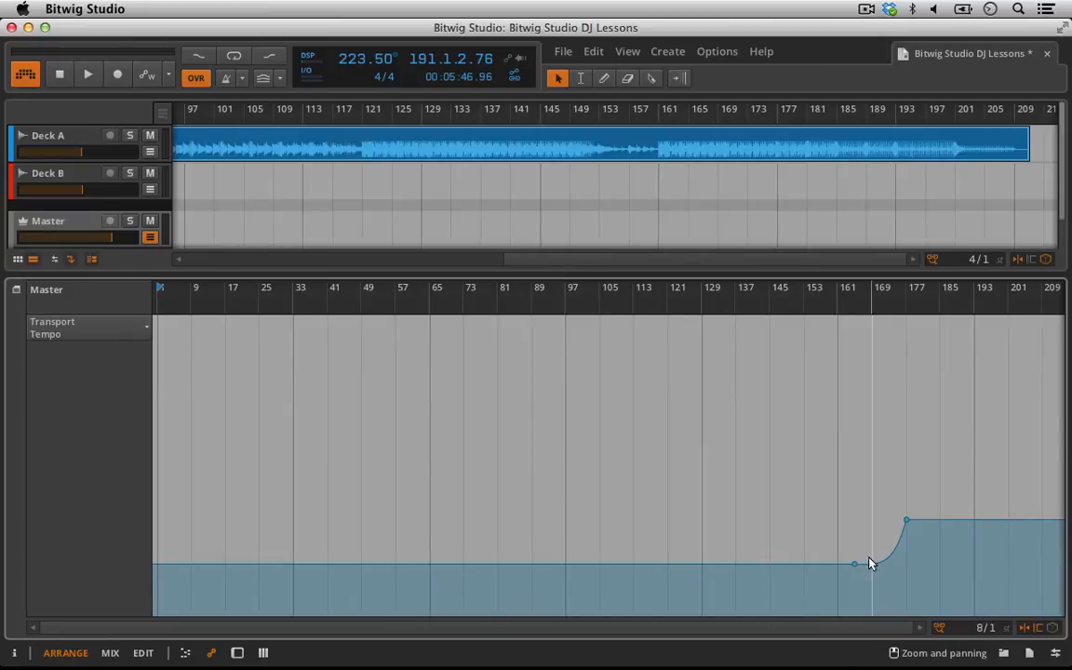
- Lower the tempo ramp's end point, delete both tempo automation points and shrink the automation editor
mouse_move(910, 526)
mouse_move(909, 524)
mouse_down()
mouse_move(907, 555)
mouse_move(906, 545)
mouse_up()
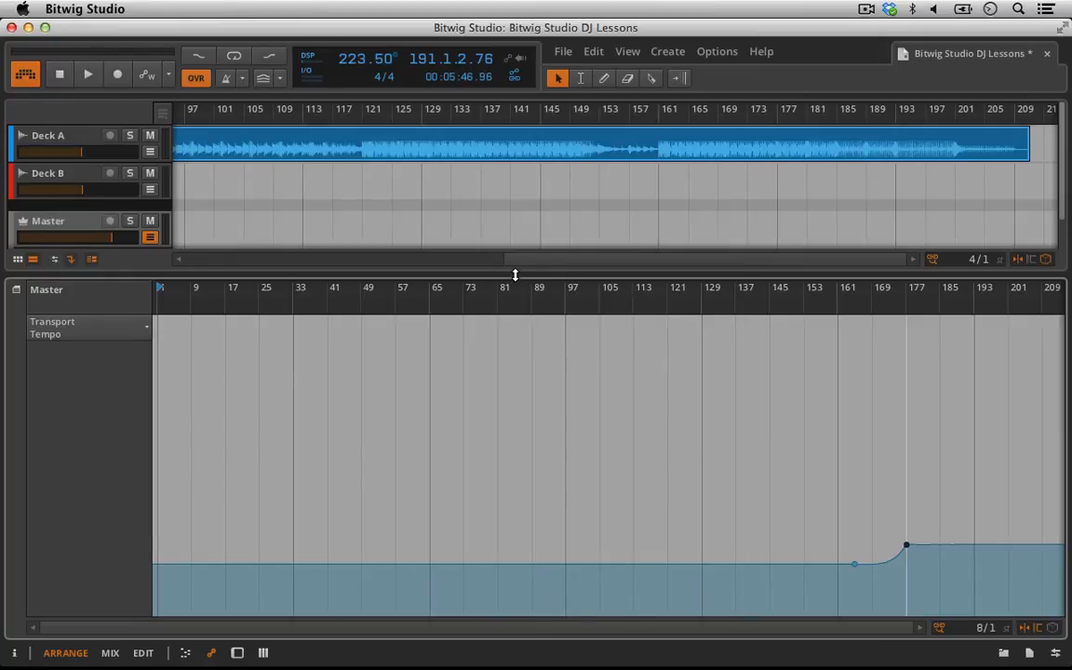
double_click(906, 546)
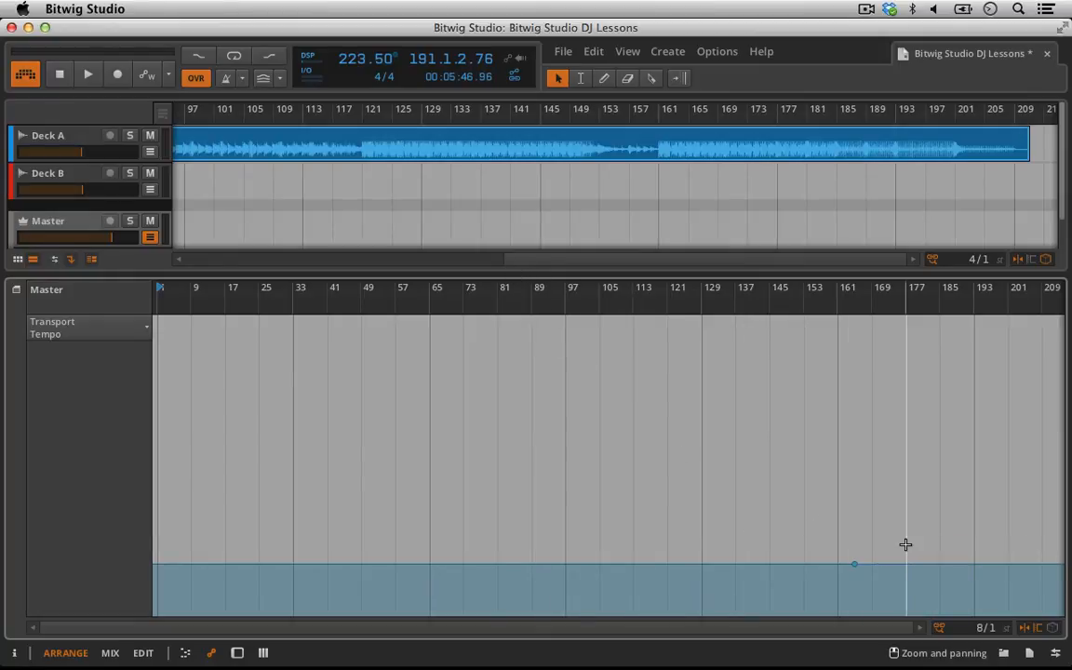
double_click(855, 565)
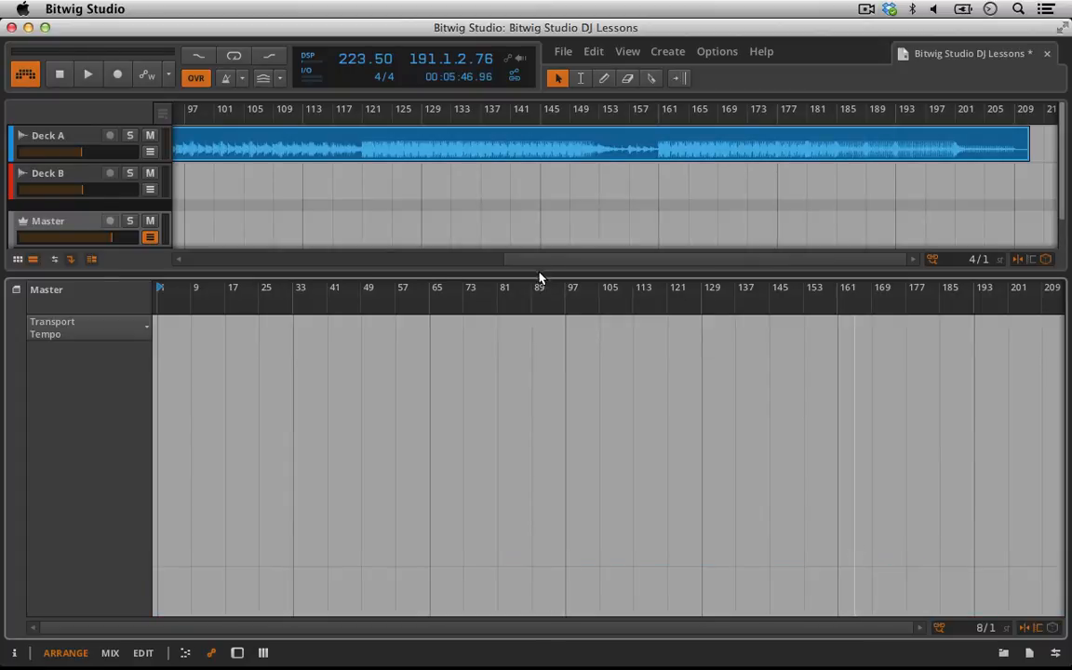
drag(538, 275, 513, 525)
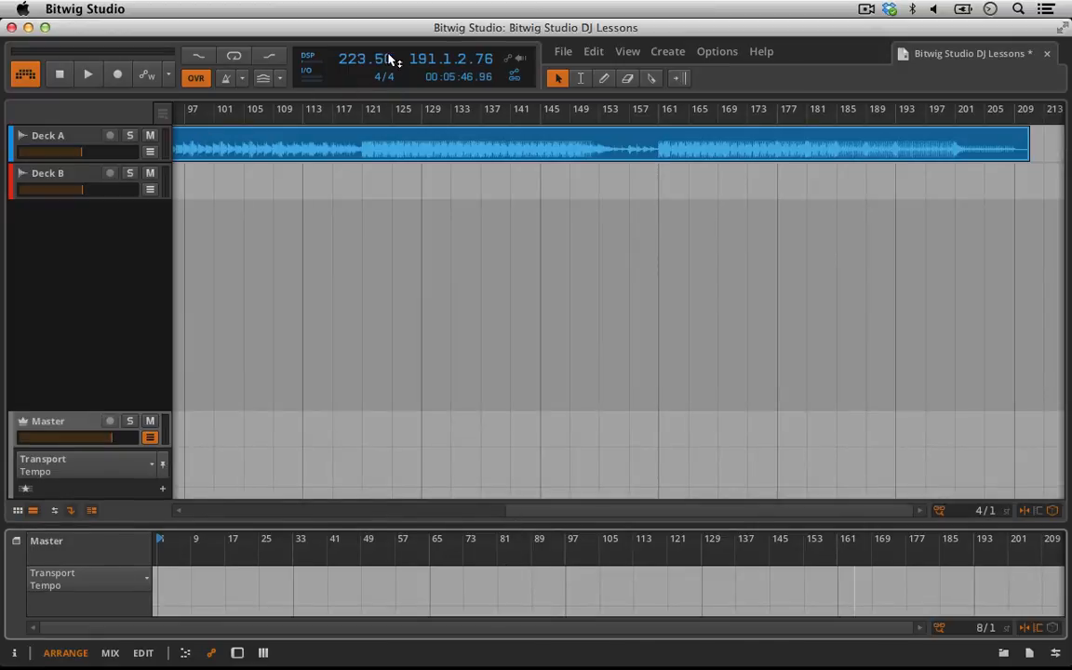
- Set the project tempo to 121 BPM
double_click(354, 61)
text(12)
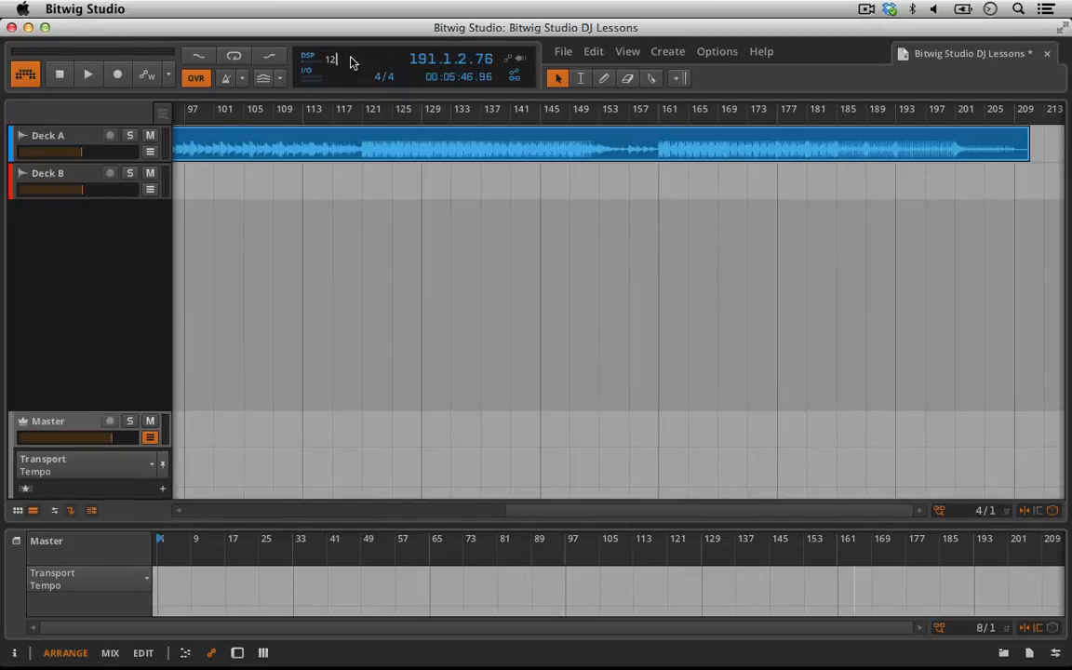
text(1)
key(Return)
- Show Deck A's automation lane and assign it to the EQ-DJ Kill Lows parameter
click(80, 135)
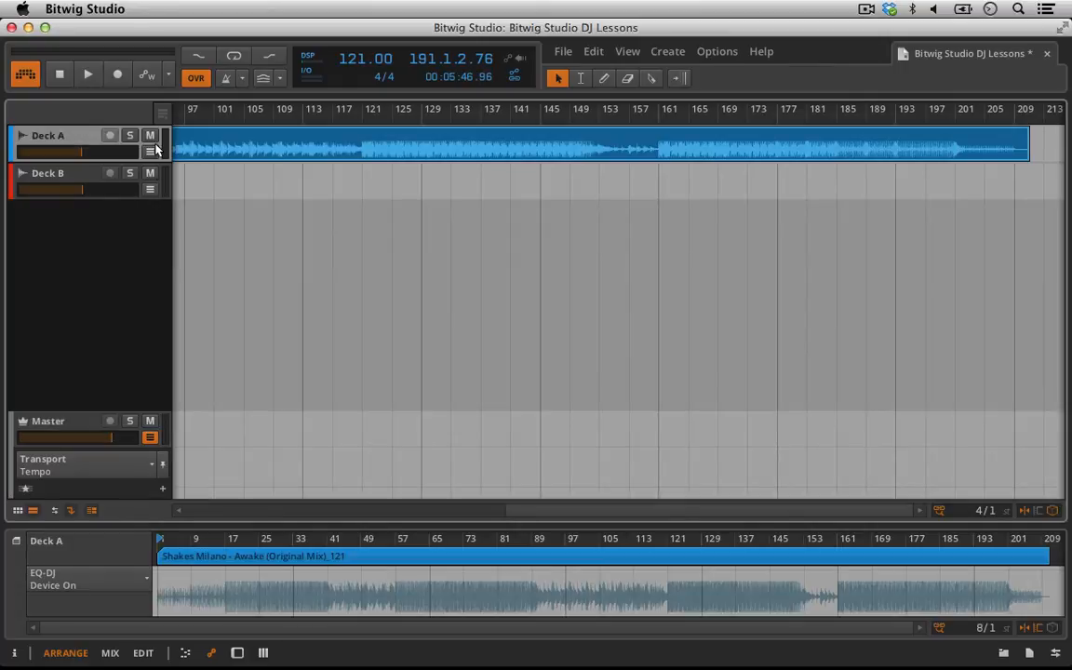
click(149, 152)
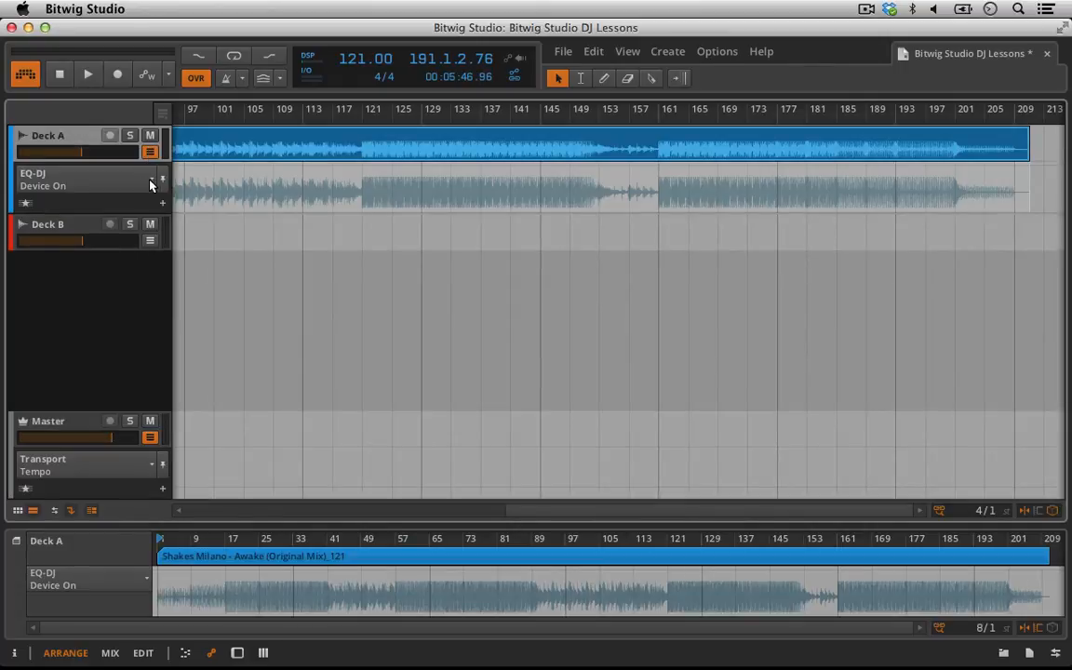
click(151, 183)
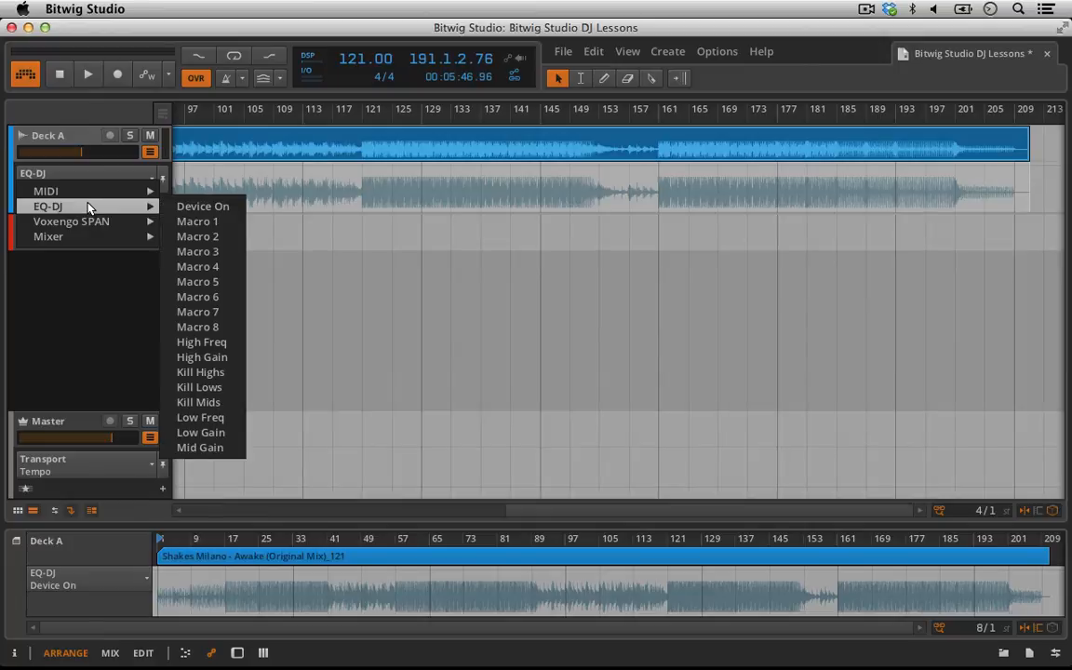
mouse_move(79, 240)
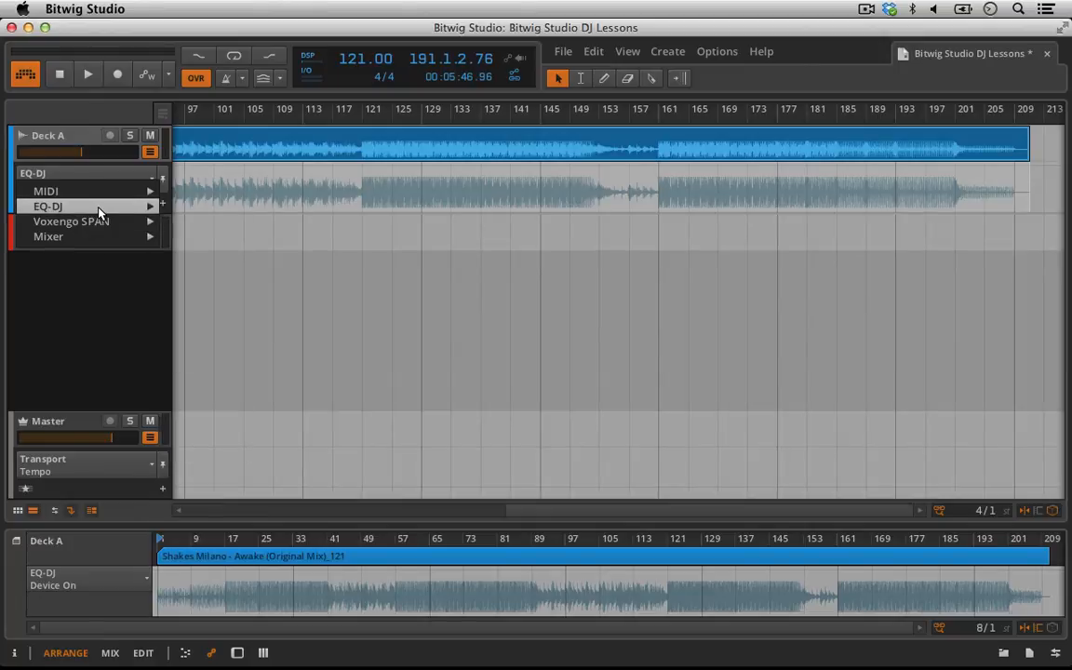
mouse_move(100, 212)
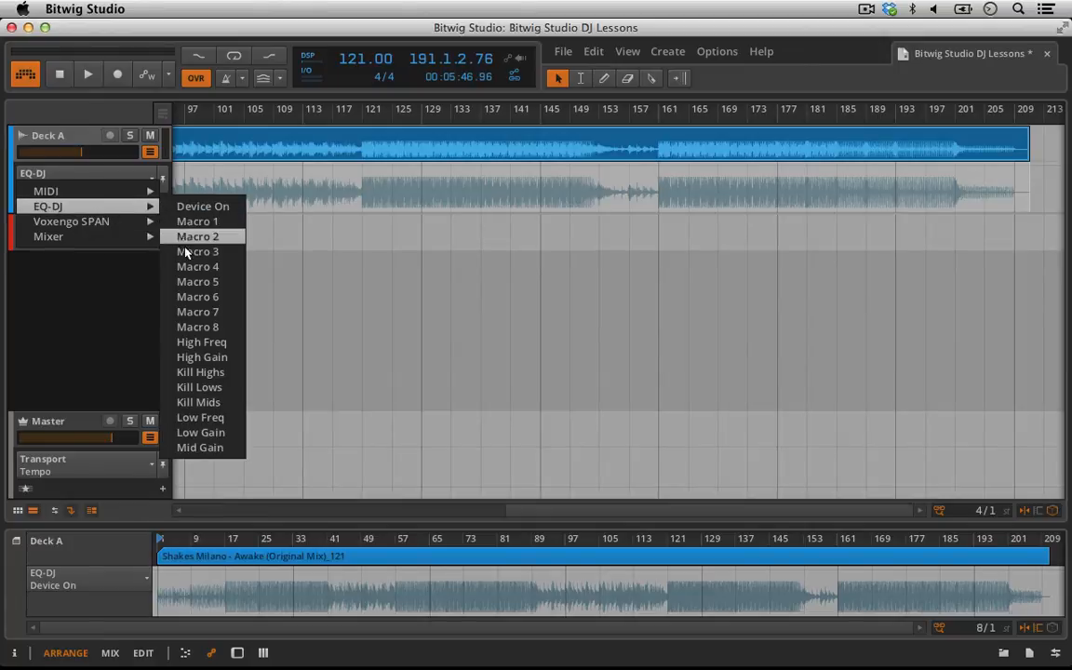
click(215, 387)
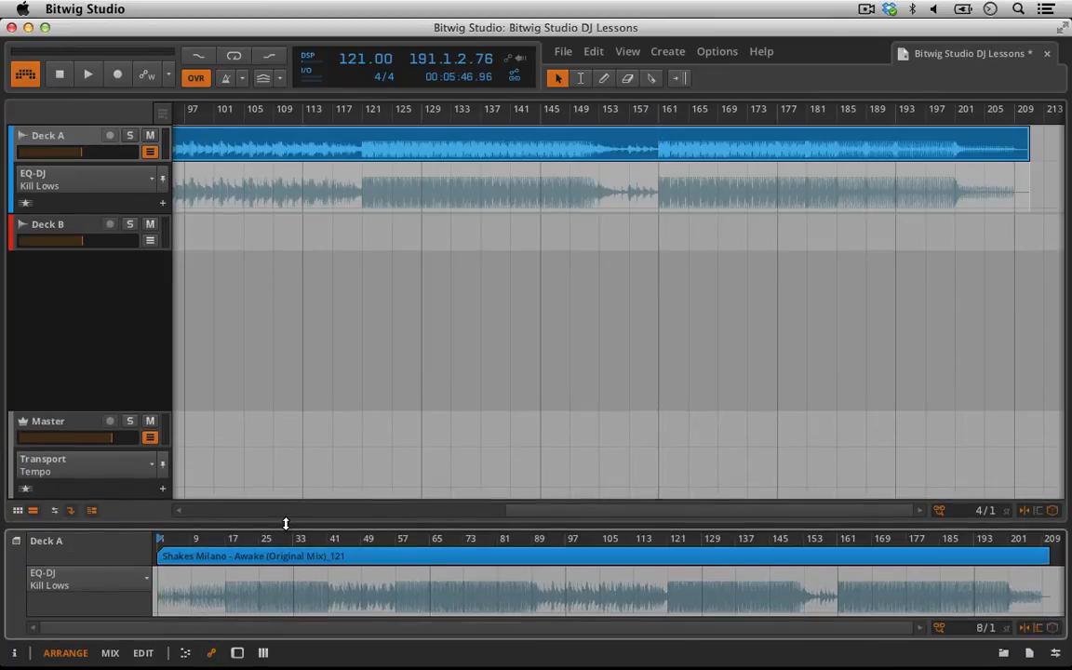
- In an enlarged automation editor, draw Deck A's Kill Lows automation as On up to bar 161 and Off from there
drag(286, 524, 284, 274)
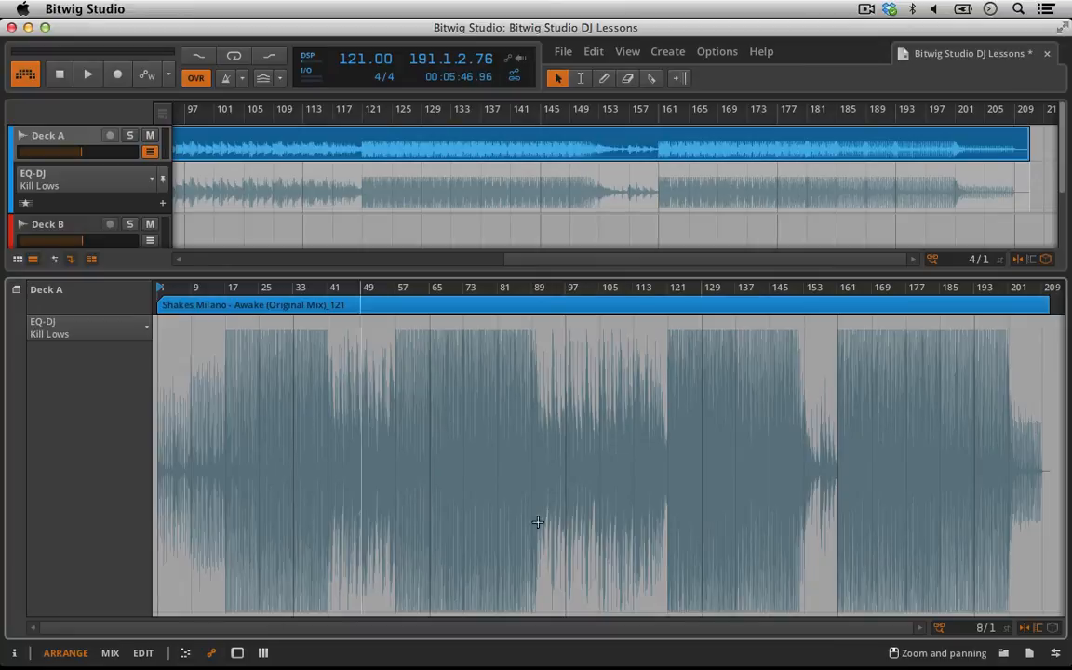
drag(845, 288, 800, 491)
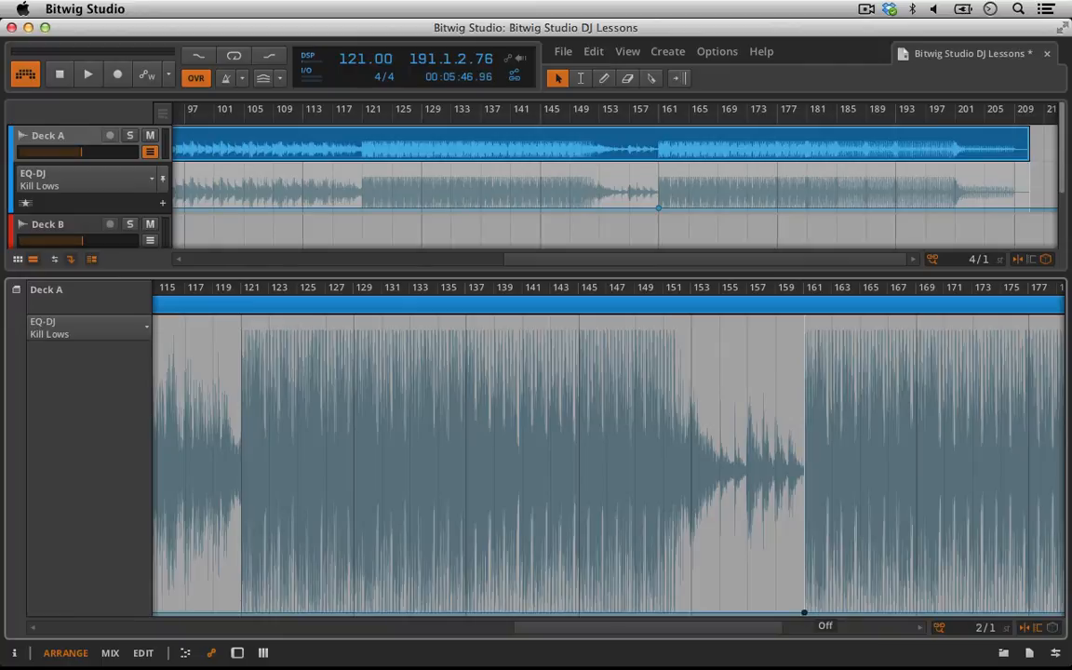
drag(806, 616, 775, 318)
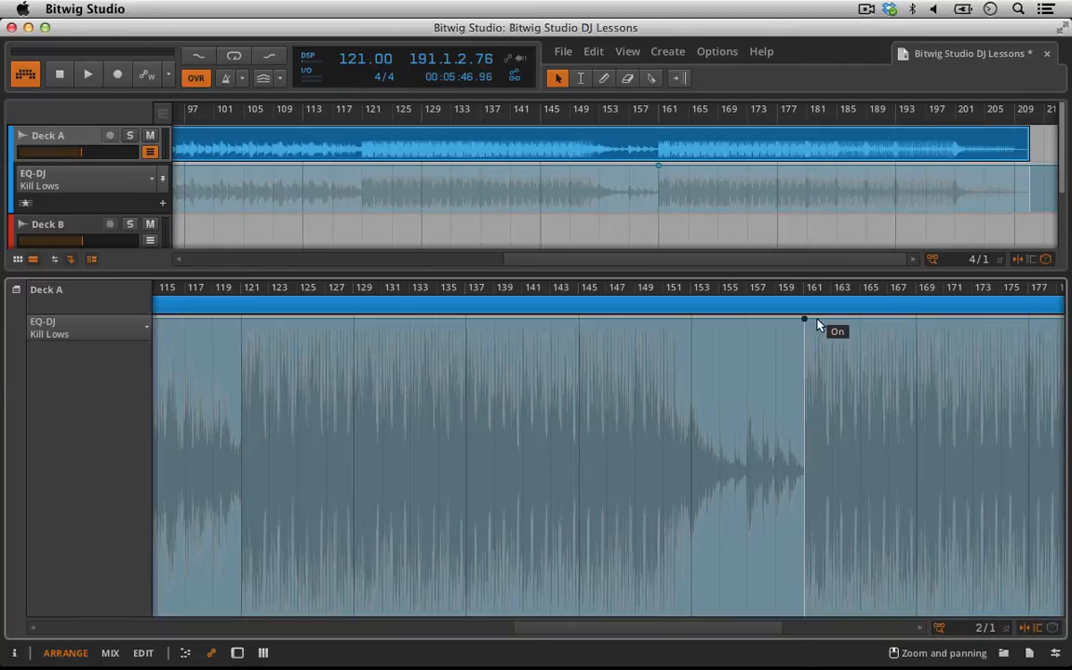
click(816, 319)
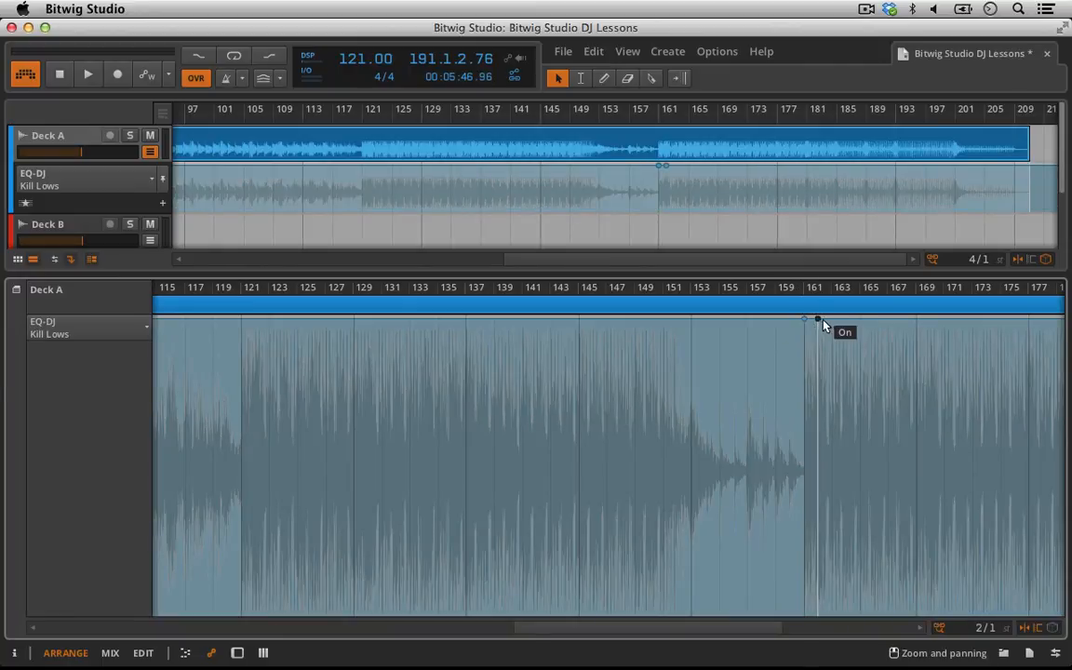
drag(819, 321, 811, 629)
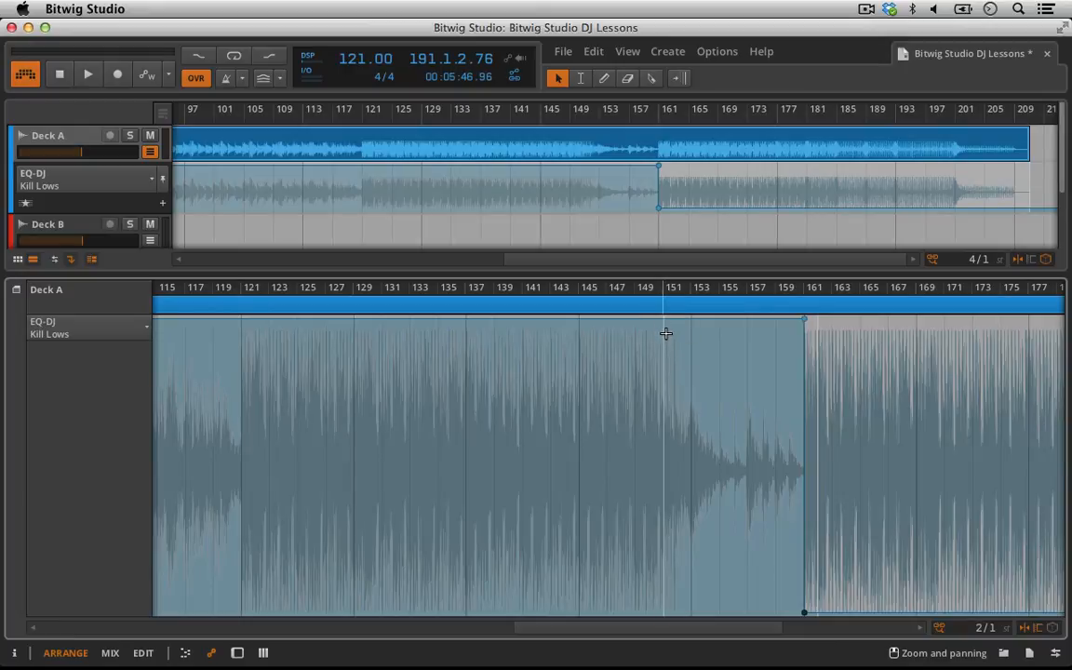
- Play from bar 157 to hear the Kill Lows switch, display Deck A's device chain and restart the playback
click(637, 113)
key(space)
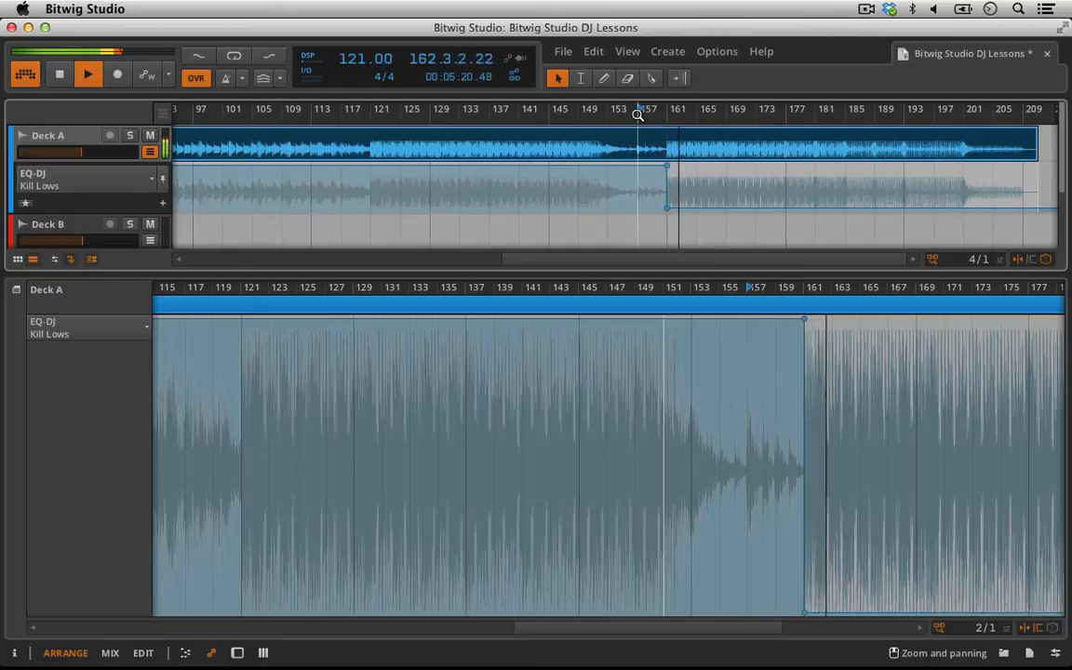
double_click(37, 139)
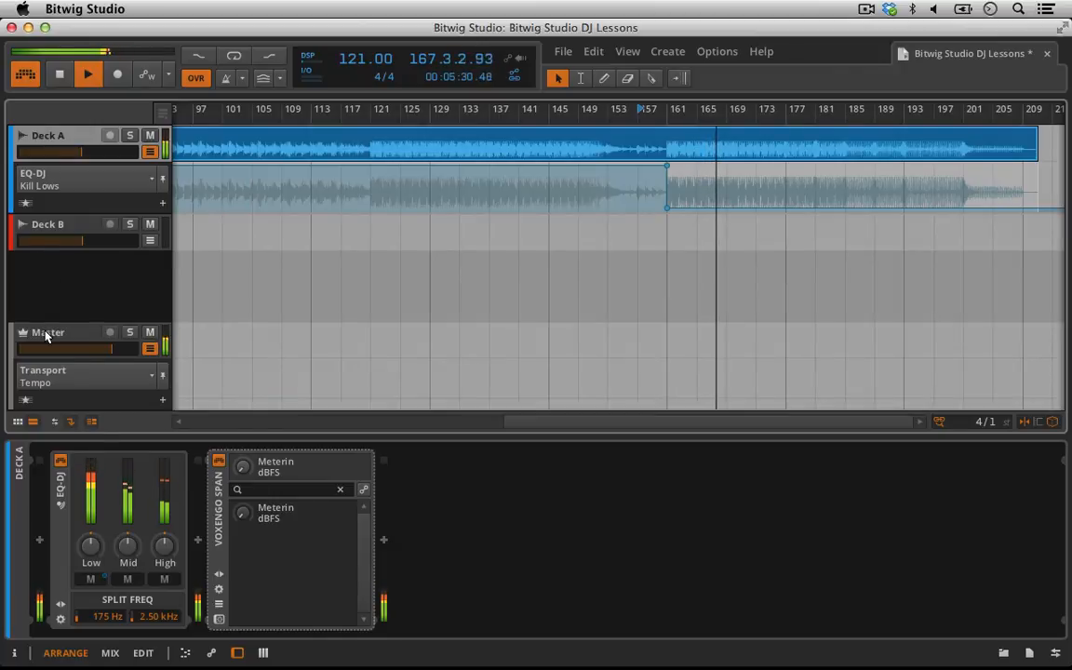
key(space)
key(space)
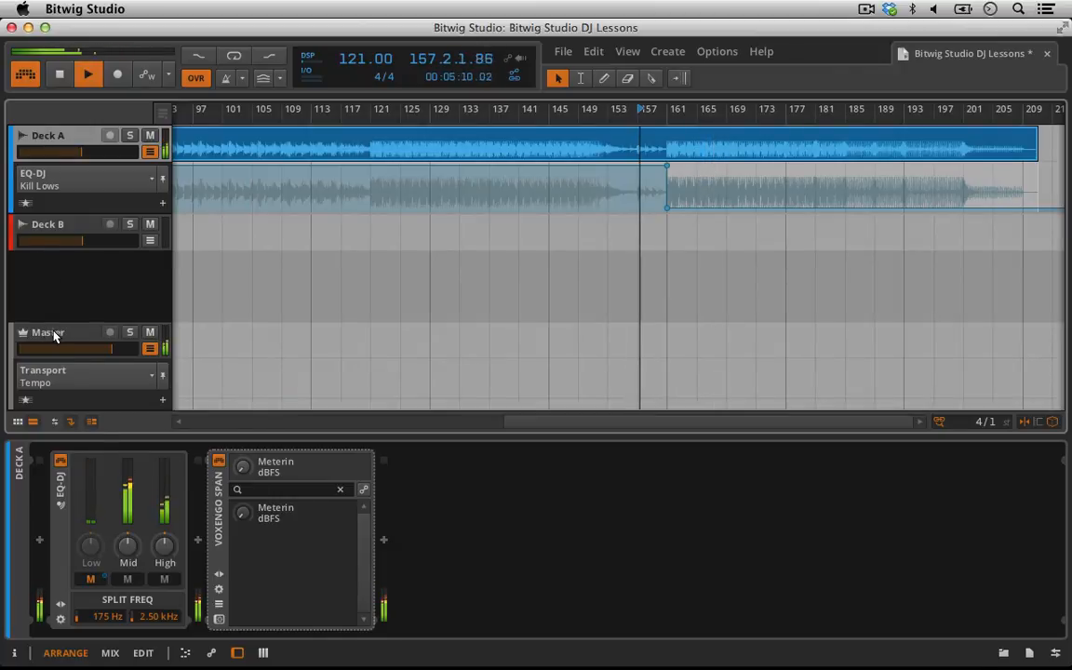
- Remove the Kill Lows Off point at bar 161, place an Off point at bar 165 and stop playback
double_click(667, 207)
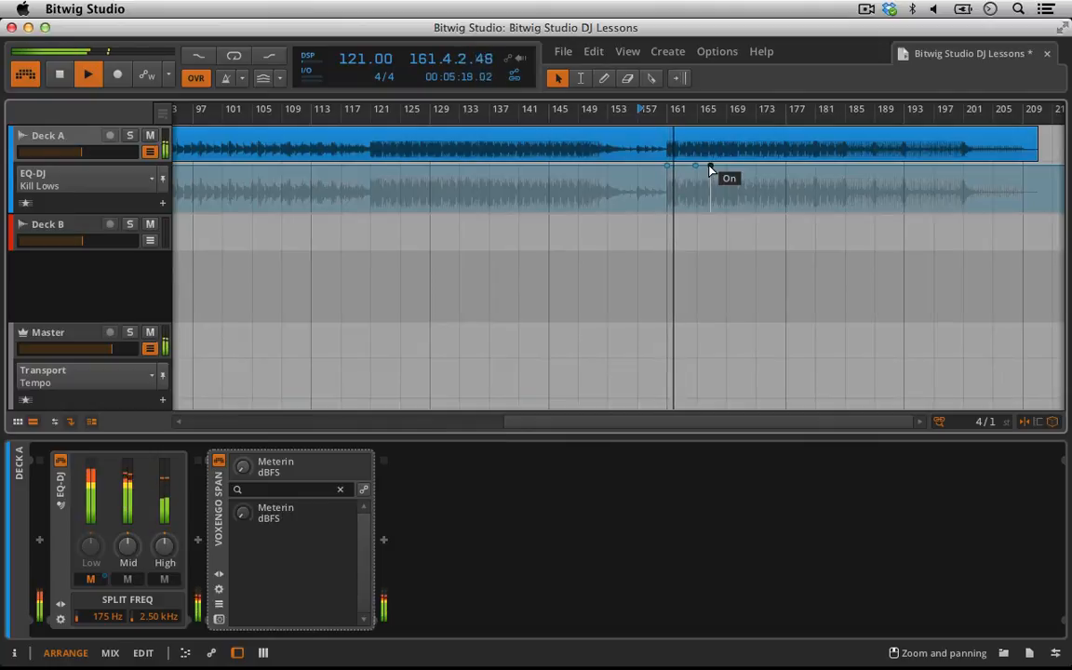
drag(710, 167, 697, 206)
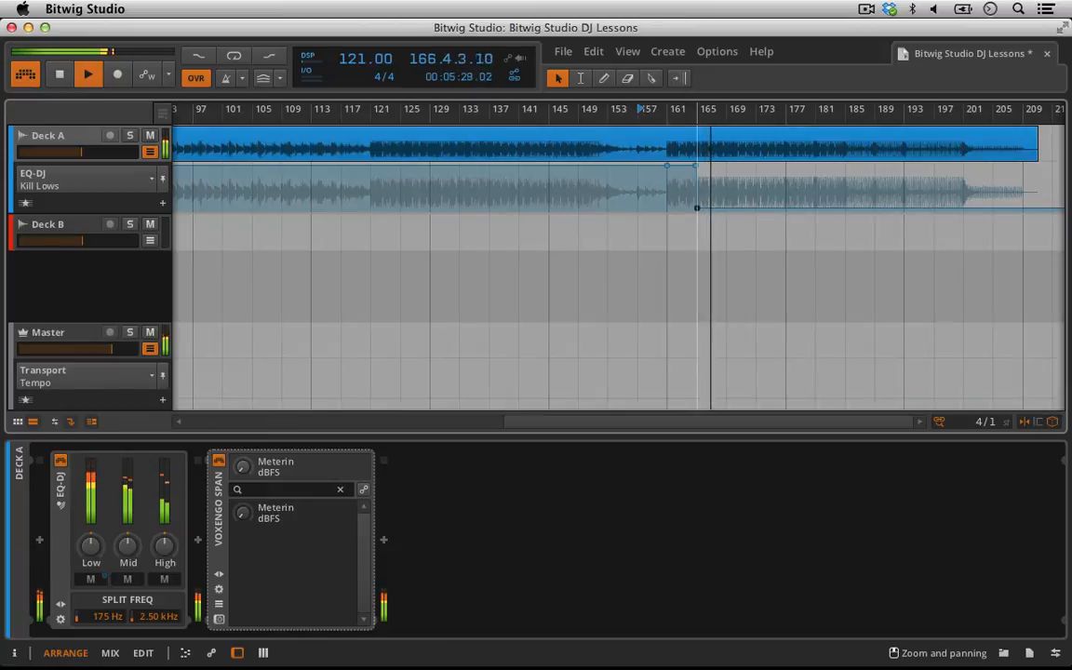
key(space)
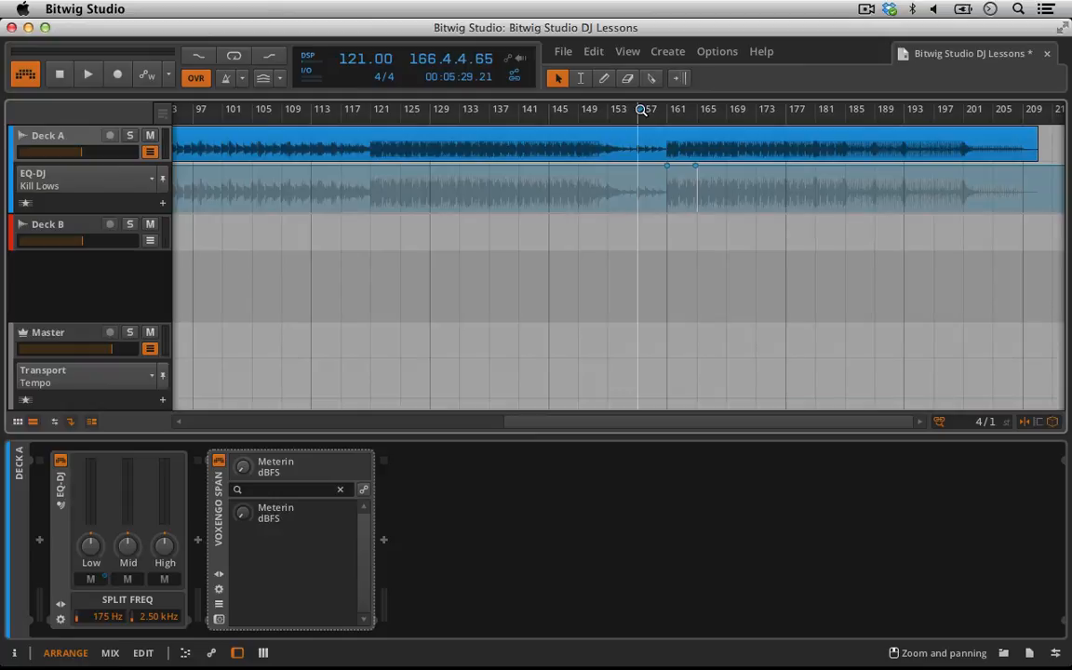
- Play the track from bar 157 and again from about bar 167 to check the EQ-DJ low mute
double_click(639, 110)
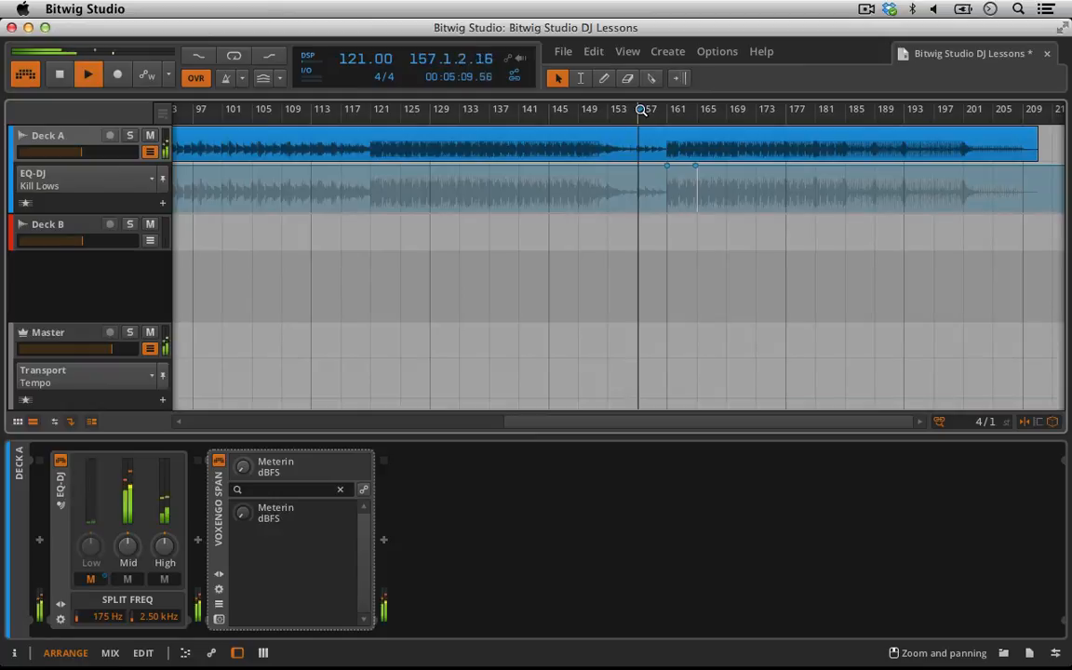
double_click(711, 108)
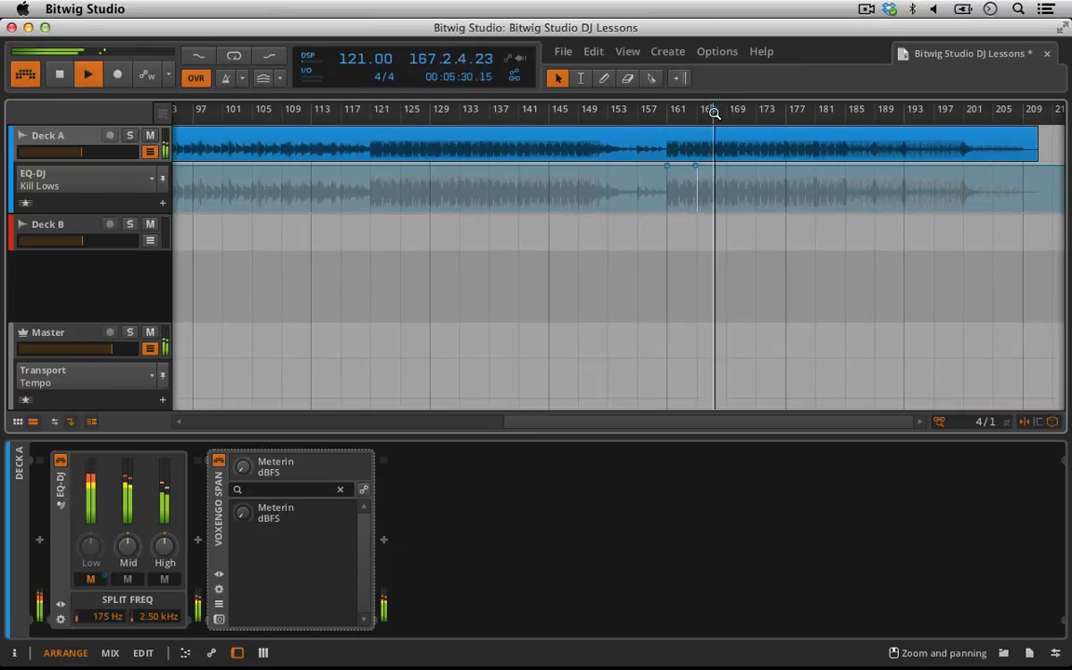
key(space)
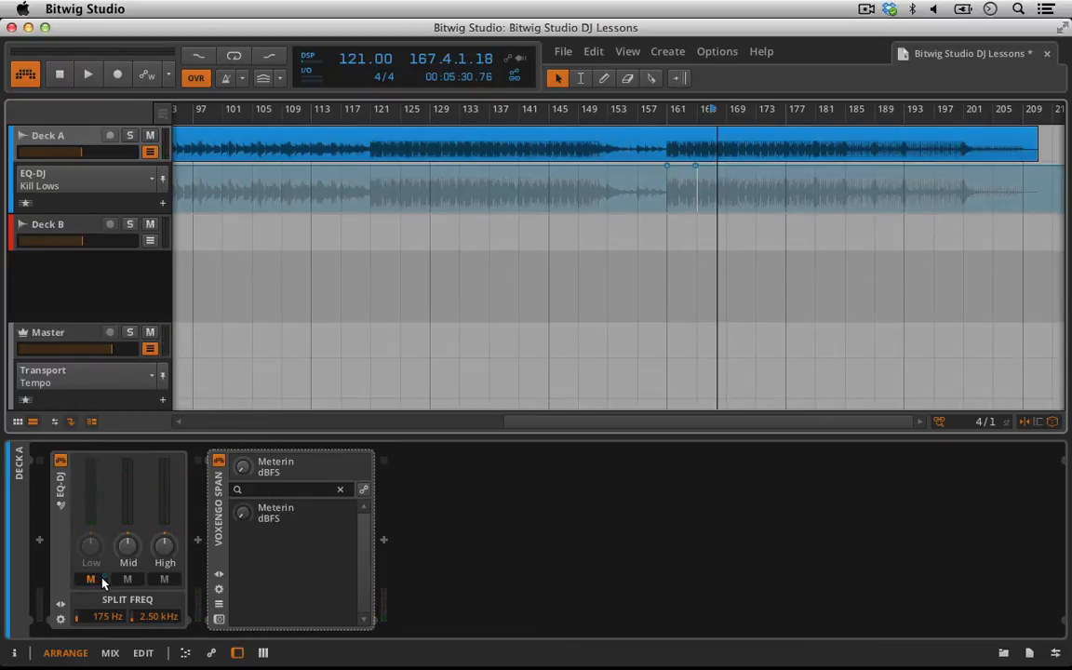
- Add a Kill Lows Off point at bar 165 again and play from bar 161 to hear the lows return
click(714, 168)
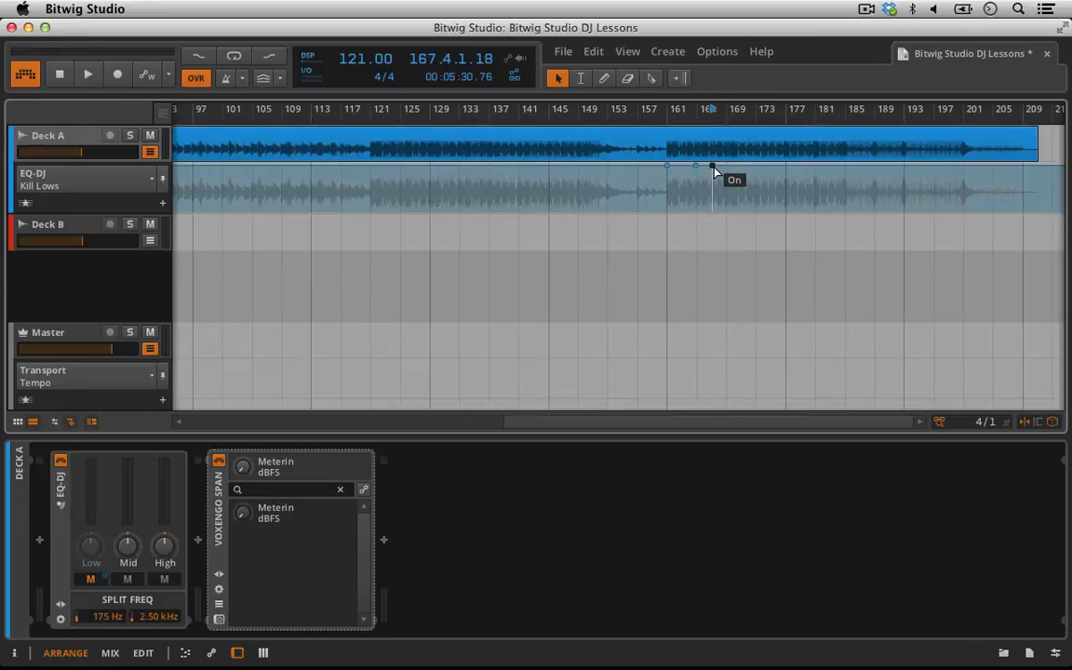
drag(714, 168, 697, 208)
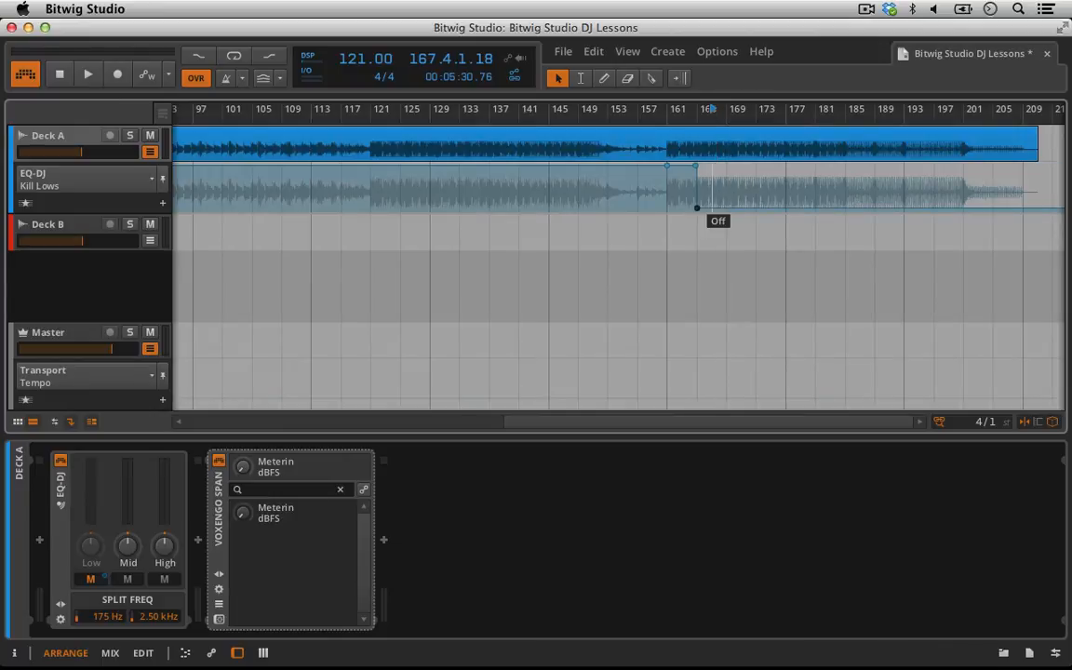
double_click(663, 114)
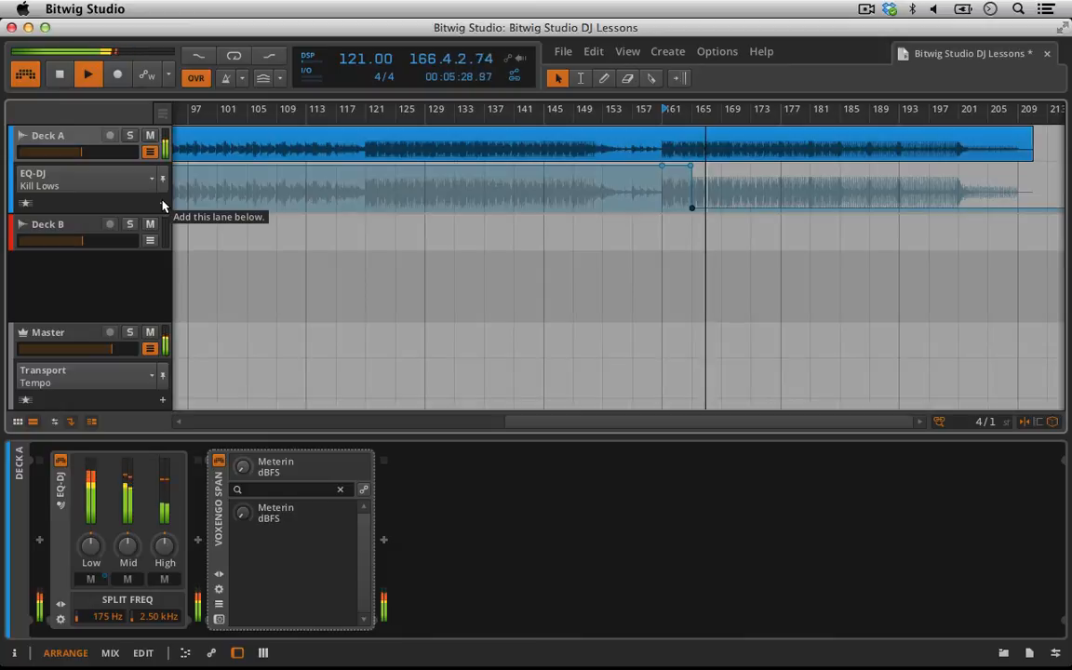
key(space)
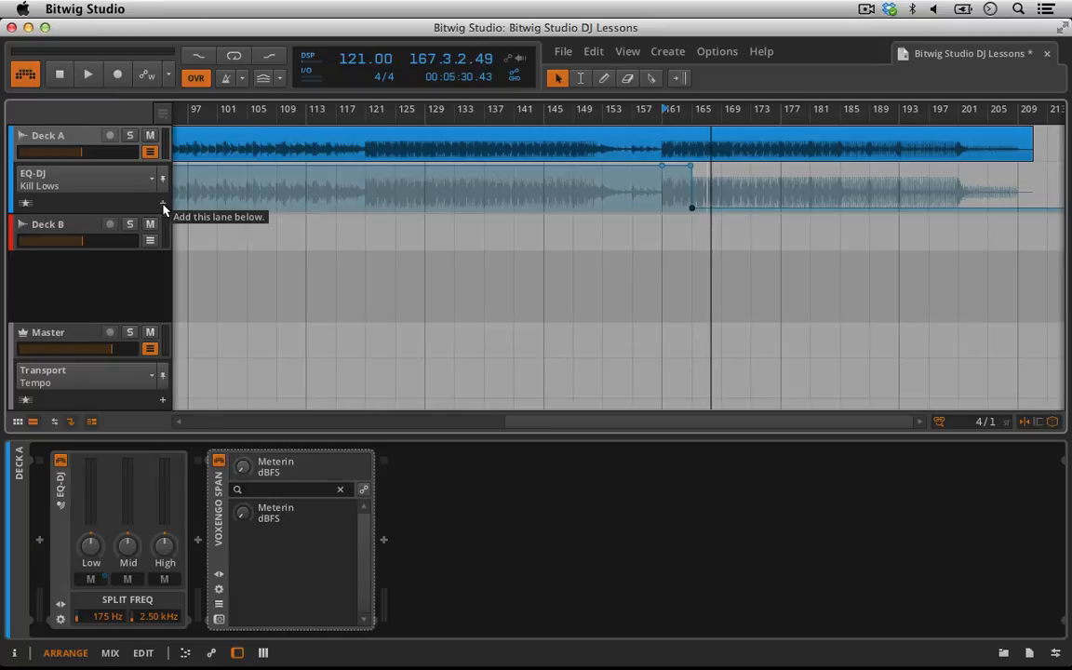
- Add the Kill Lows lane below as a separate Deck A lane and switch the main lane to EQ-DJ Kill Mids
click(164, 207)
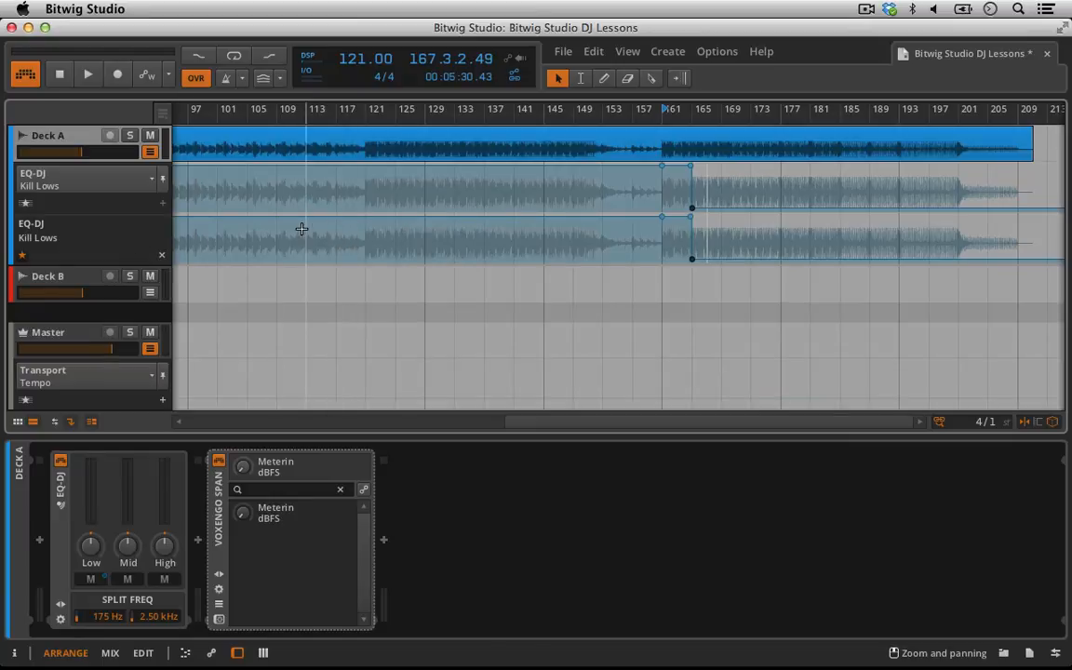
click(150, 185)
mouse_move(118, 216)
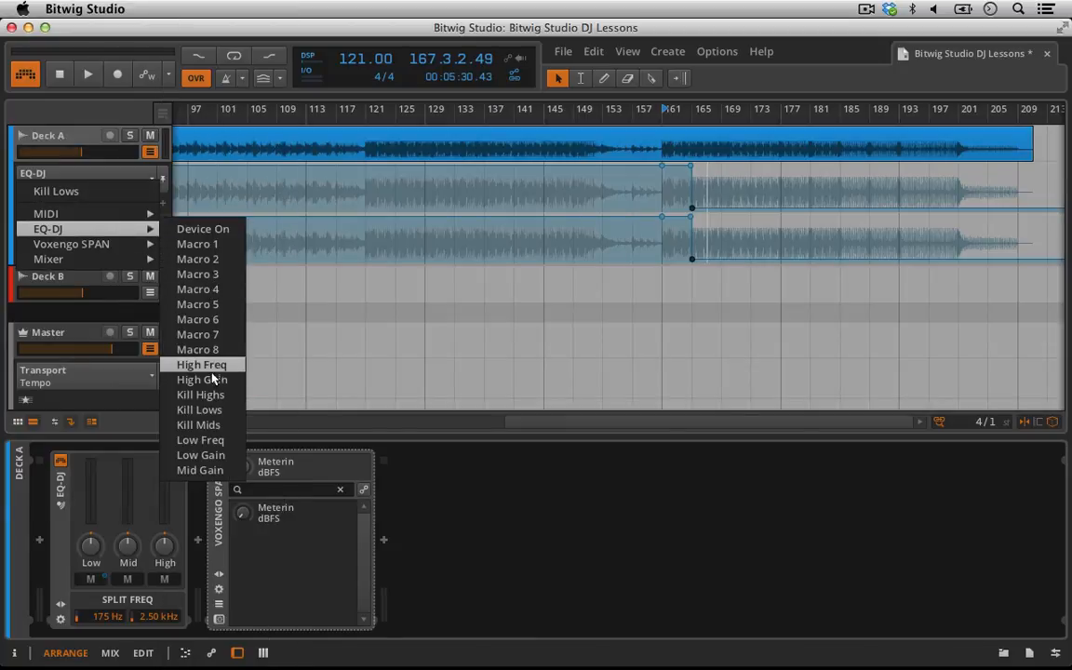
click(220, 425)
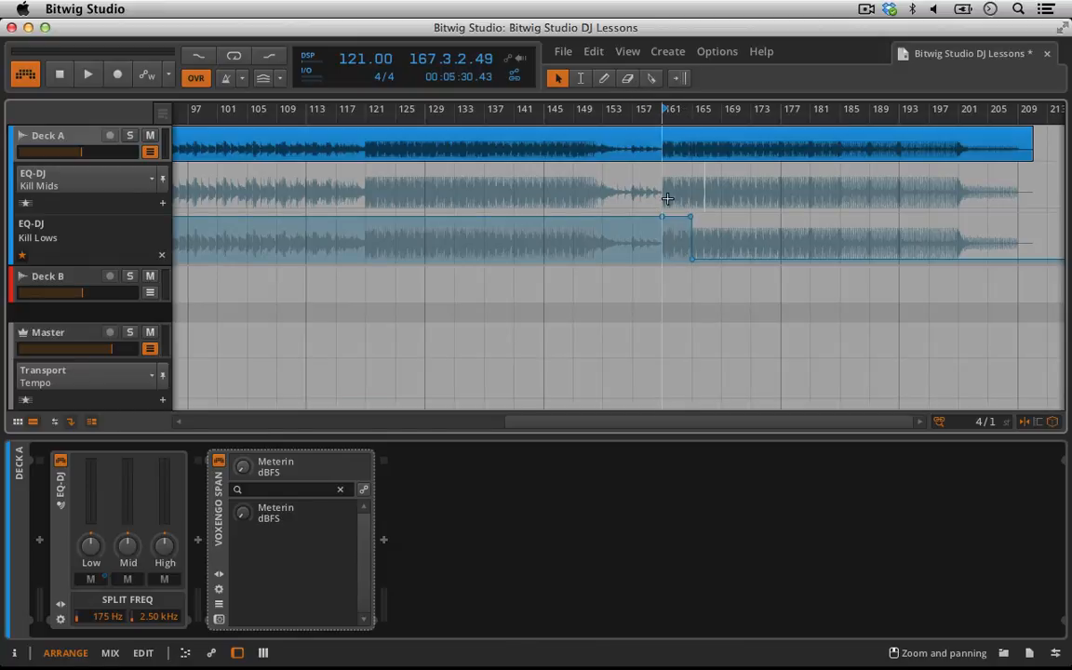
- Automate Kill Mids to switch from Off to On at bar 169 and play the track from bar 161 to check it
click(720, 206)
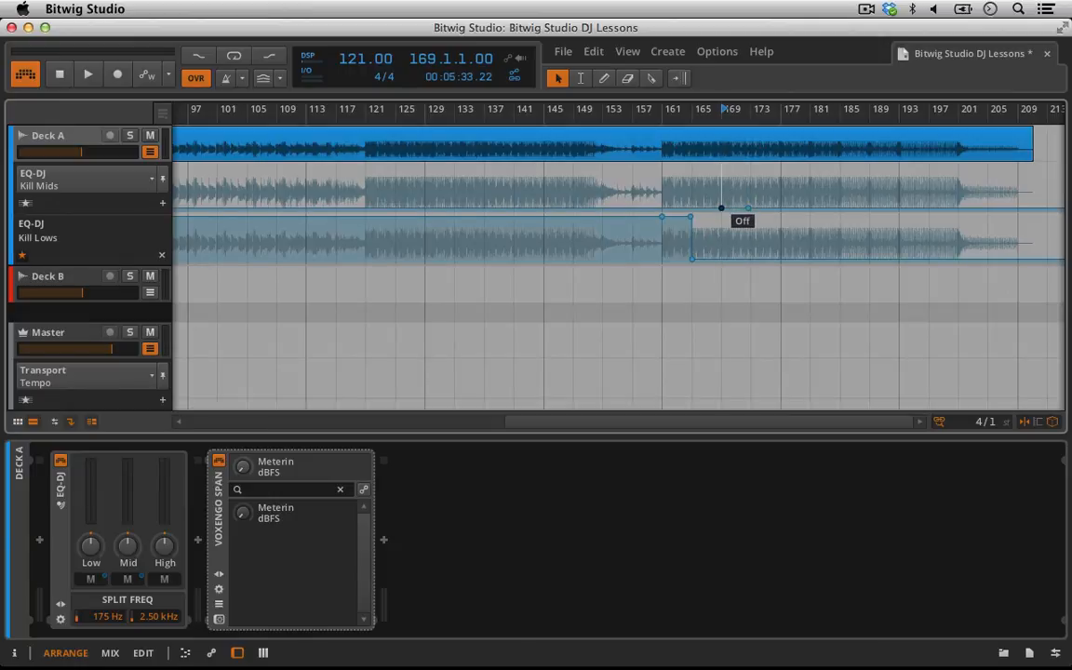
mouse_move(721, 207)
mouse_down()
mouse_move(721, 165)
mouse_move(722, 207)
mouse_move(723, 167)
mouse_move(732, 167)
mouse_move(723, 167)
mouse_up()
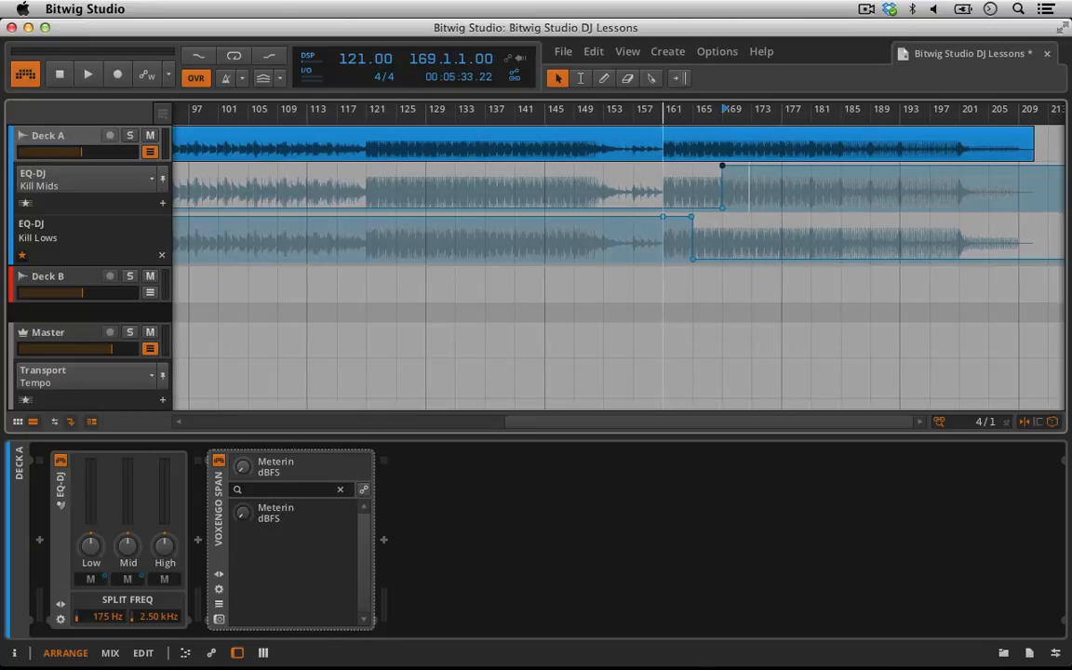
key(space)
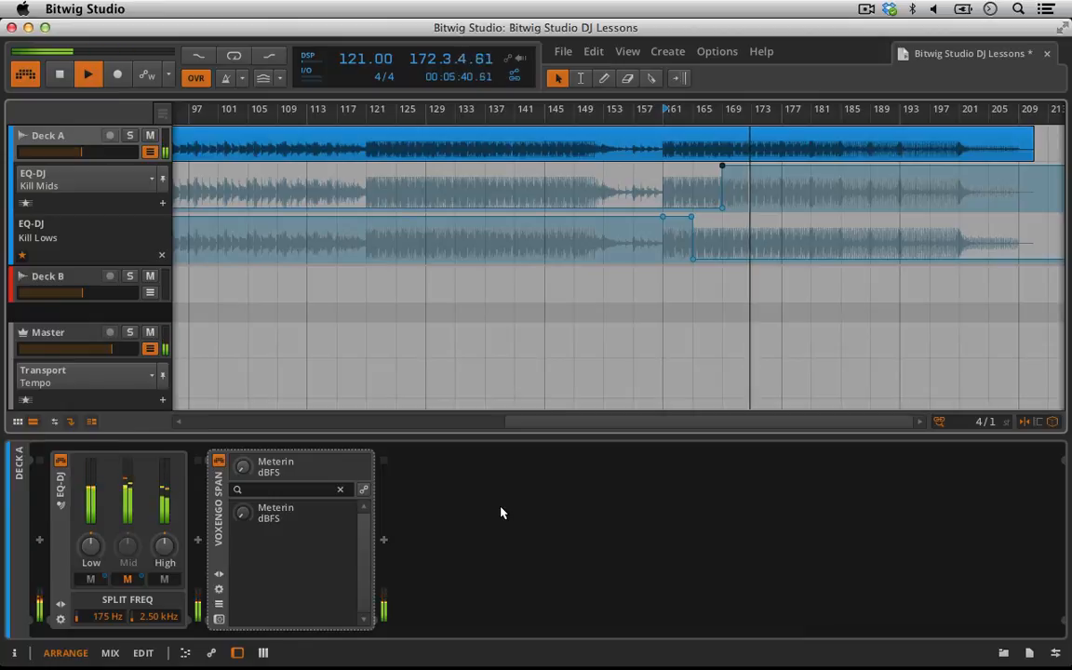
key(space)
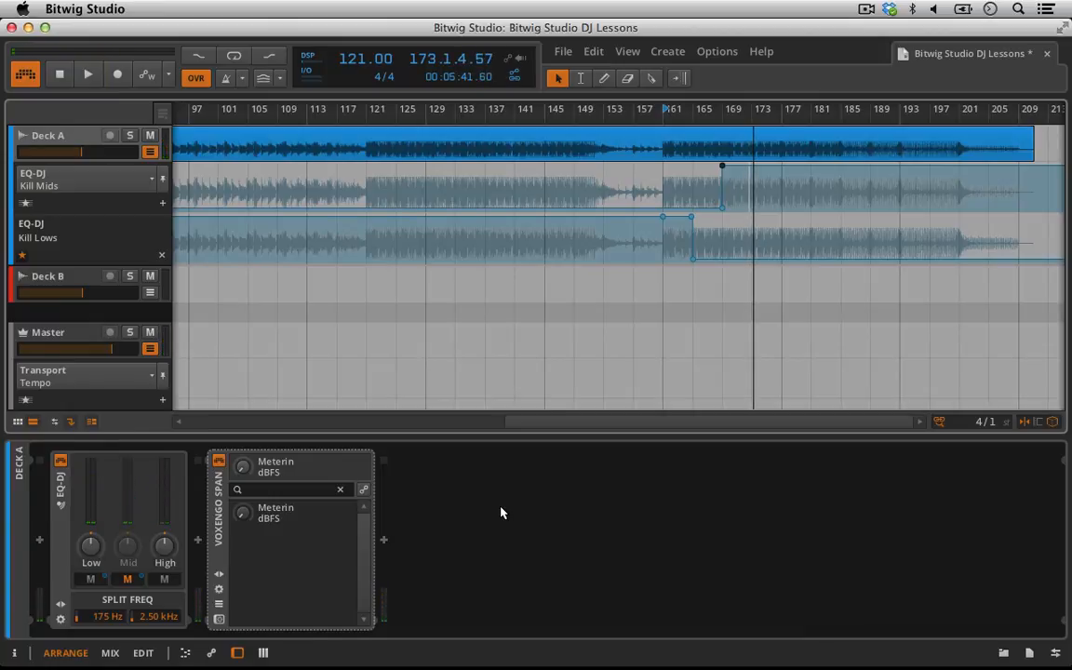
- Show the EQ-DJ High Gain automation in Deck A's main lane and return the lane to Kill Mids
click(165, 552)
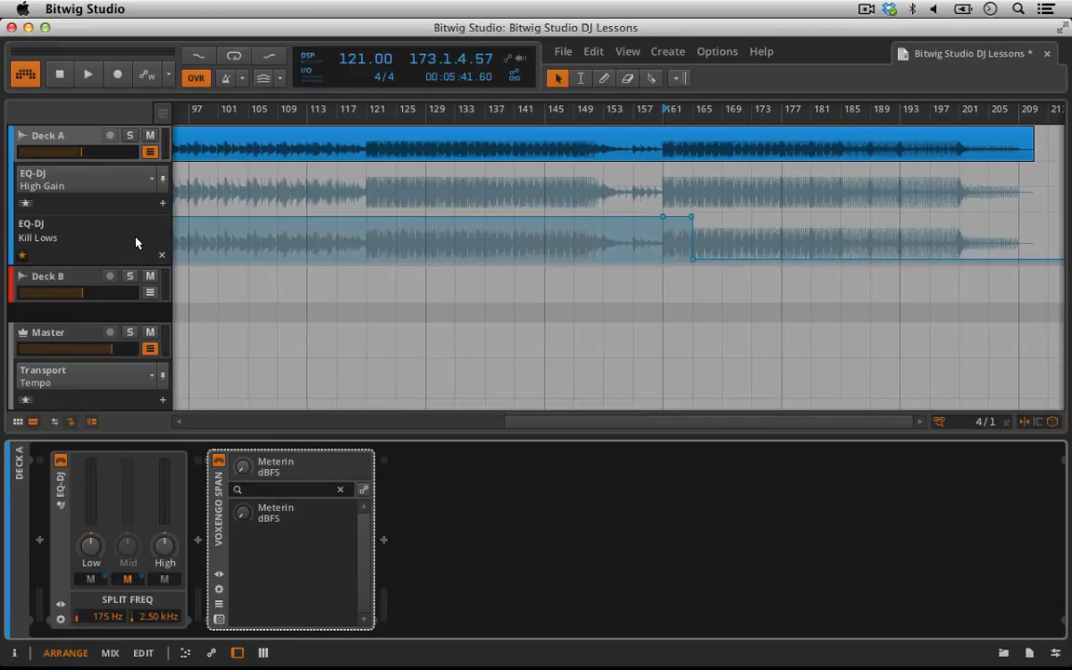
click(150, 179)
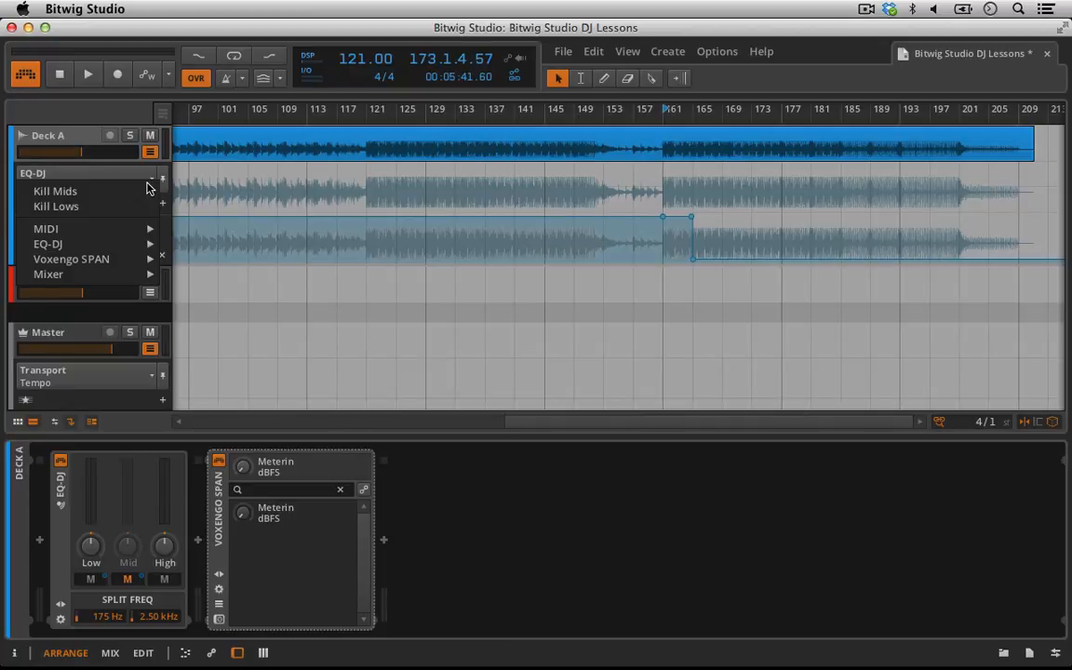
click(56, 192)
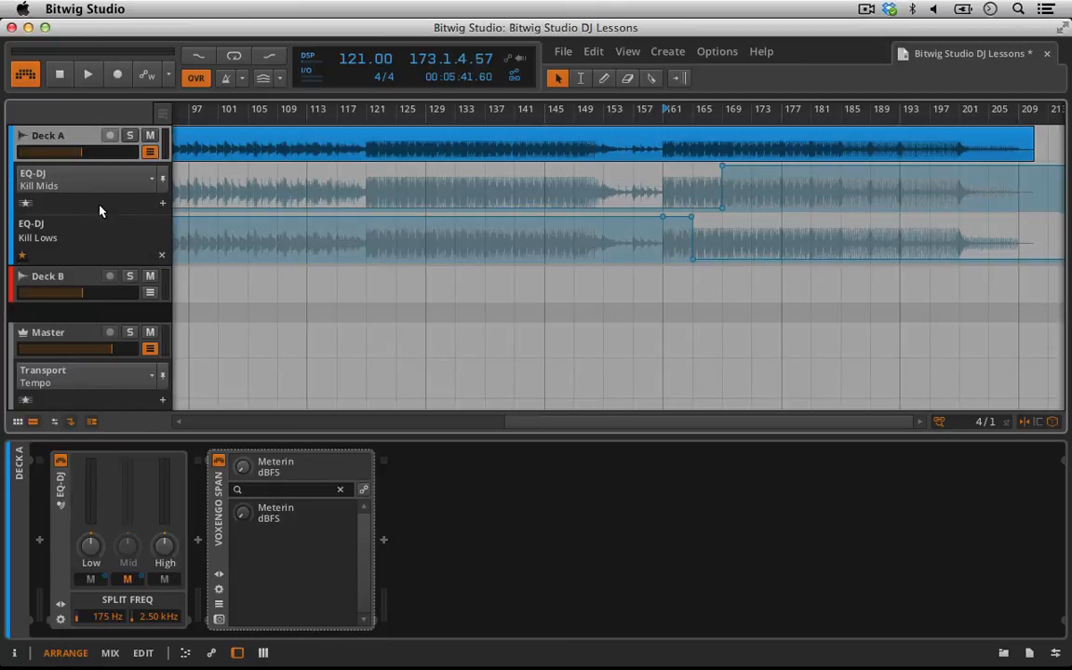
- Add Kill Mids as a separate Deck A automation lane and switch the main lane to EQ-DJ High Gain
click(162, 207)
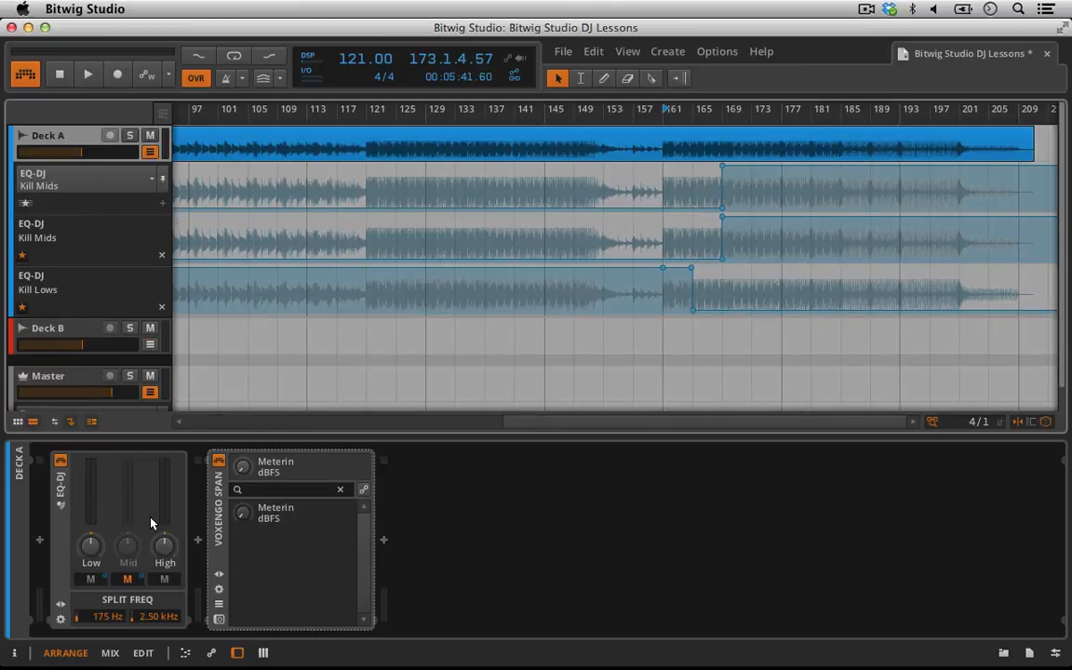
click(164, 548)
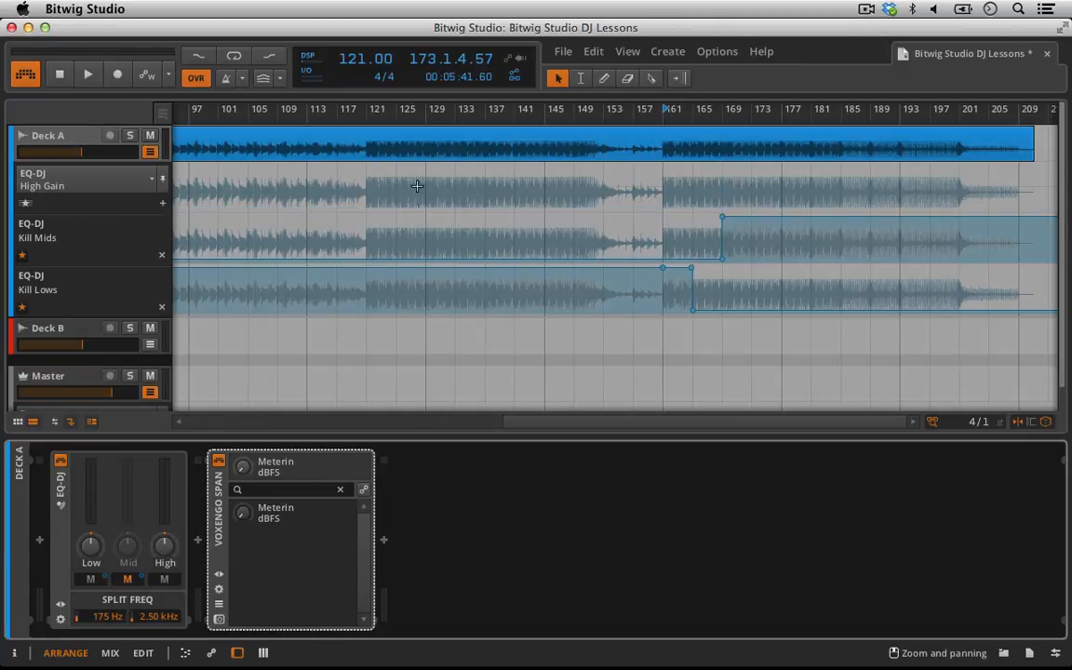
- Add a High Gain automation point at about bar 131 and set it to +0.00 dB, enlarging the lane for precision
click(454, 206)
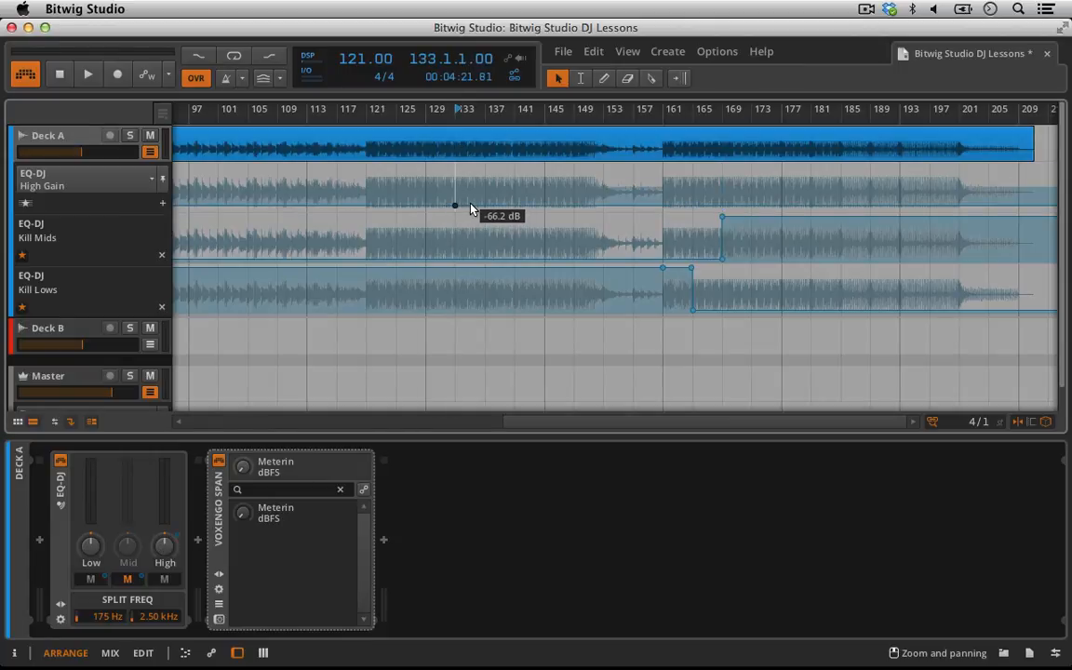
drag(454, 207, 442, 186)
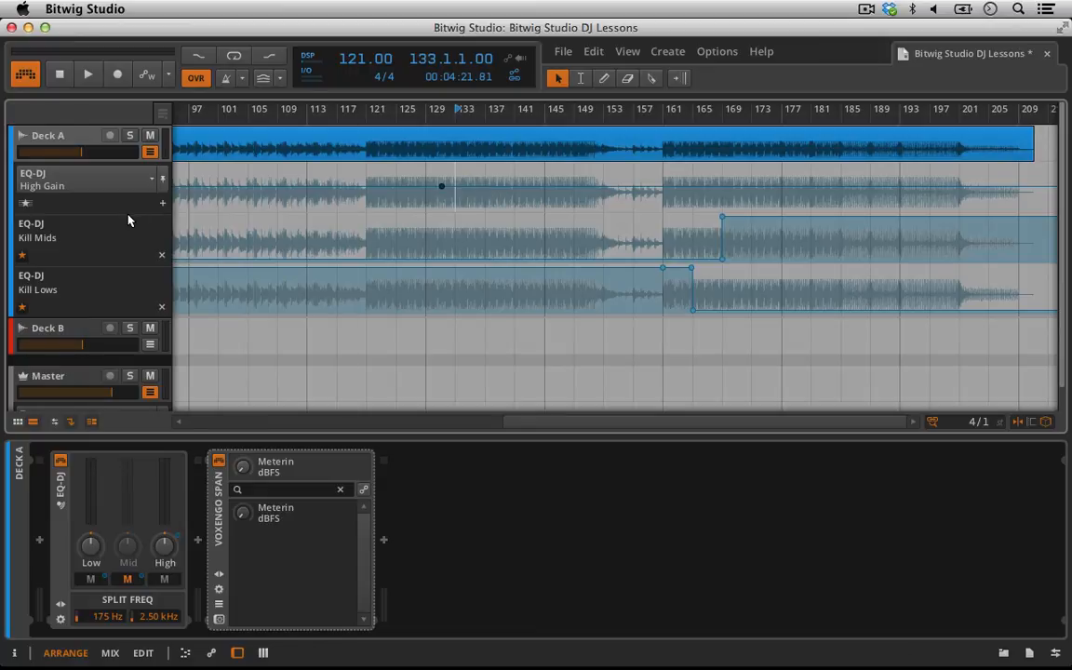
drag(128, 211, 108, 356)
drag(442, 261, 442, 256)
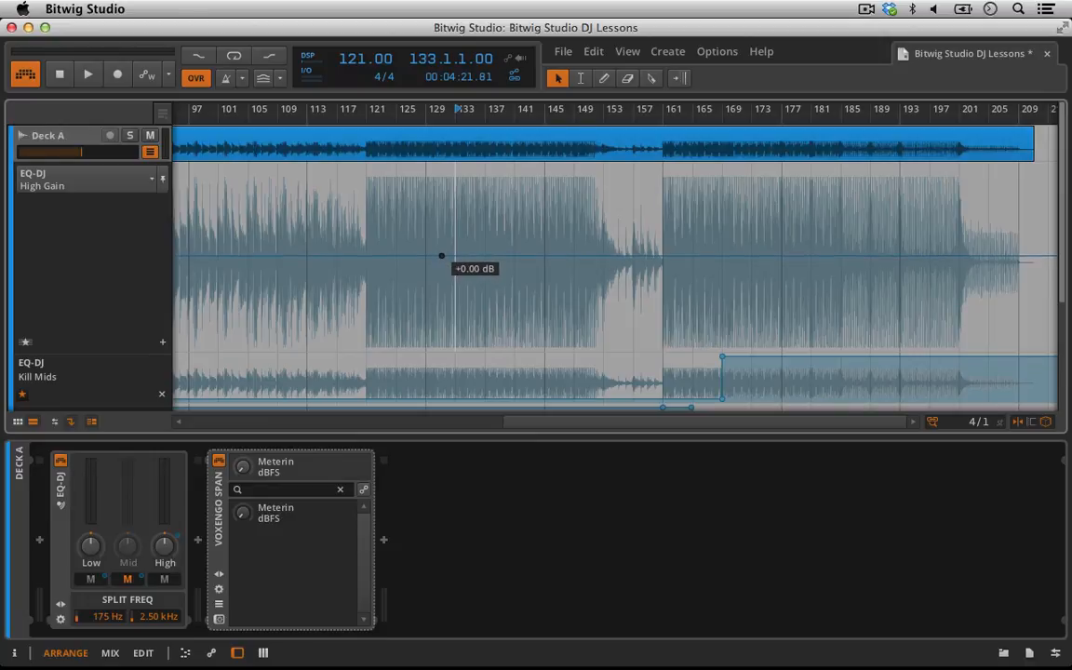
- Ramp High Gain down to about -60 dB at bar 149, bend the ramp into a smooth curve and play the fade
click(526, 256)
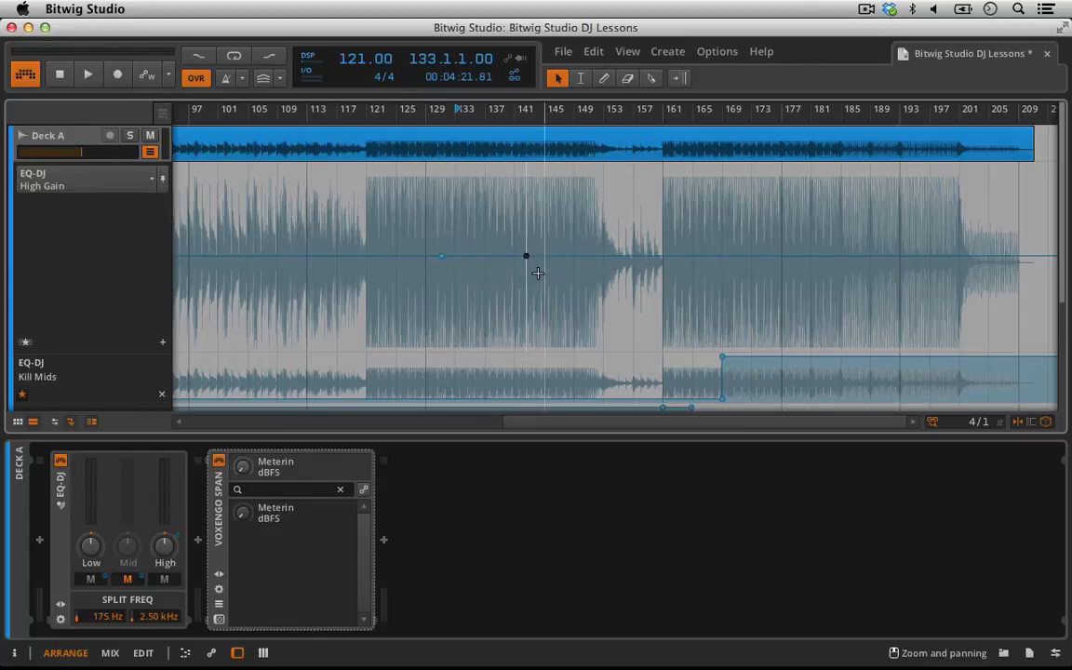
drag(526, 257, 573, 338)
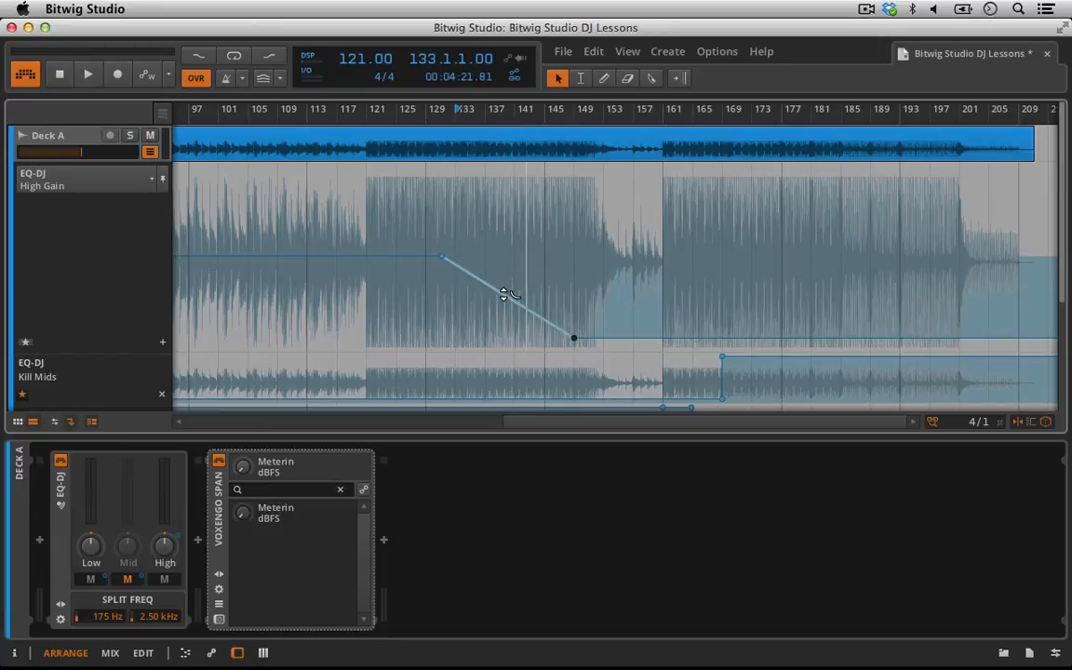
drag(502, 292, 503, 265)
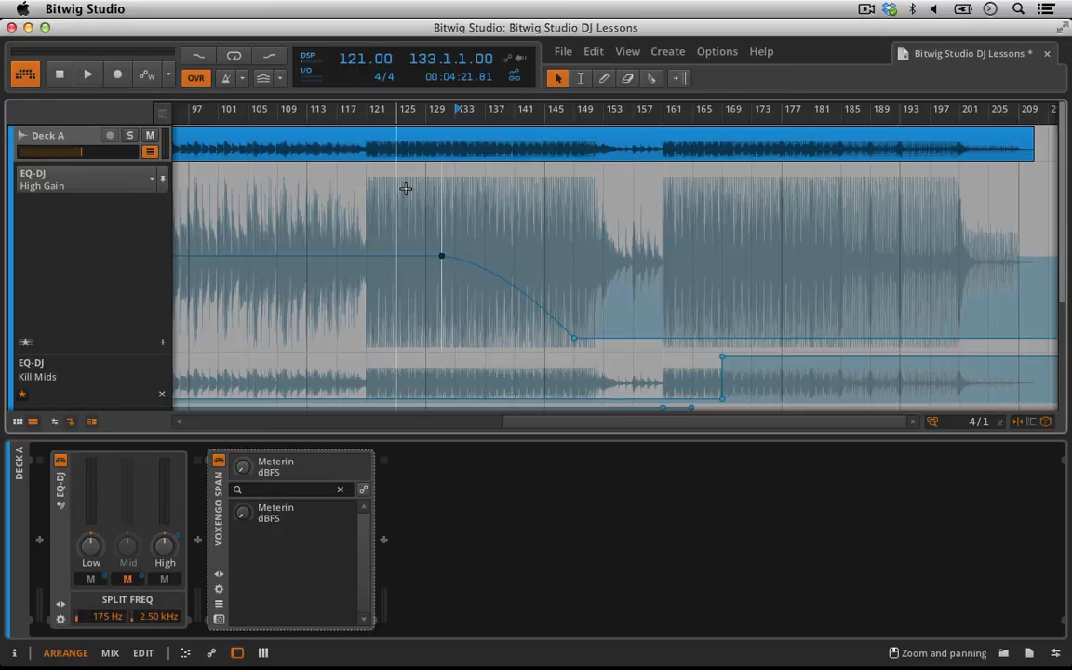
key(space)
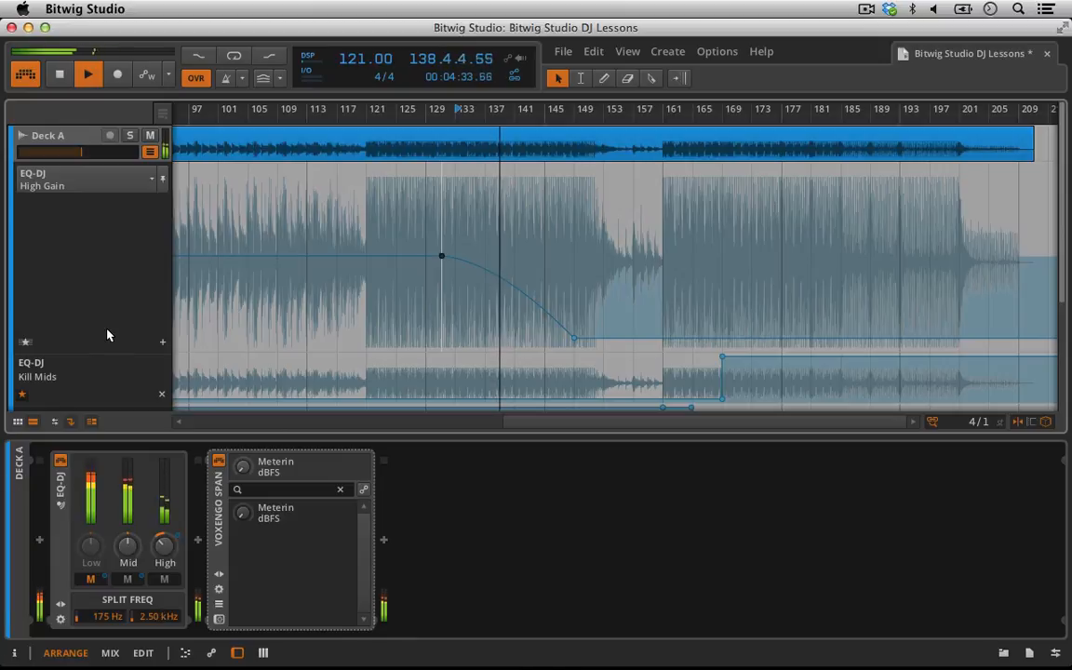
- Shrink the High Gain lane to its compact height and remove the separate Kill Lows and Kill Mids lanes from Deck A
drag(110, 351, 105, 199)
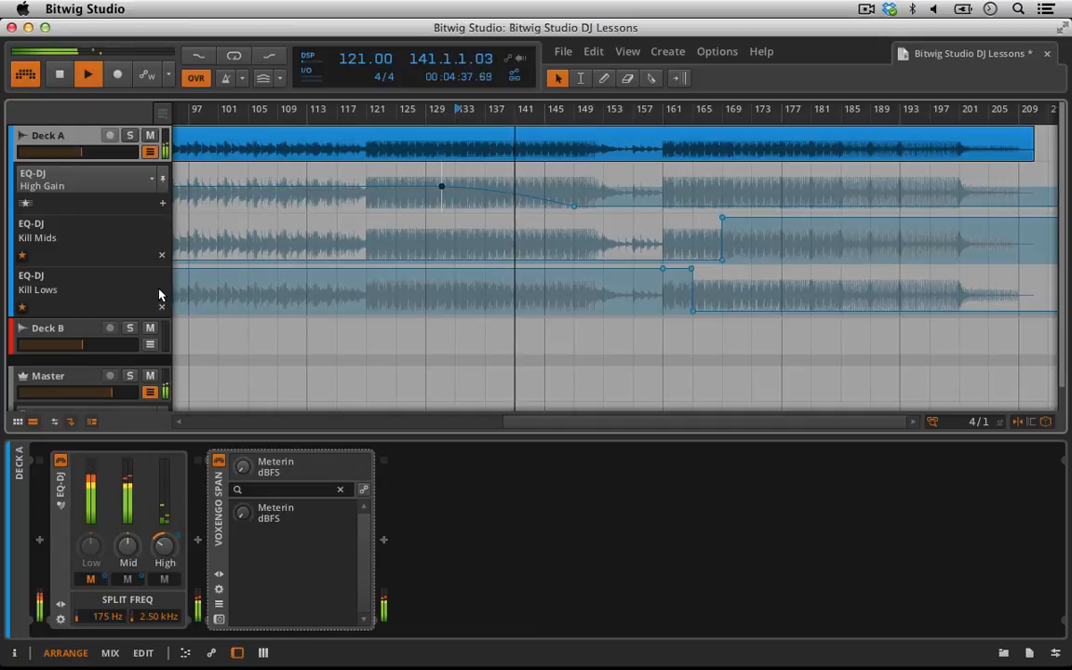
click(161, 305)
click(162, 257)
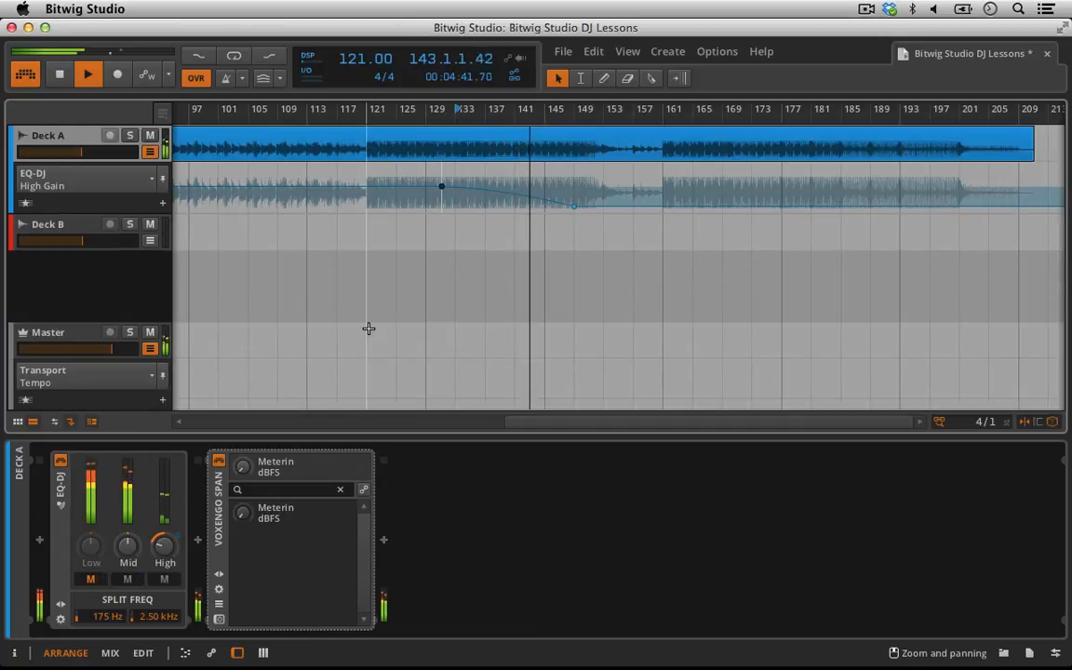
- In Deck A's detailed automation editor, add a High Gain point jumping back up to the starting level at bar 149, then shrink the editor
key(e)
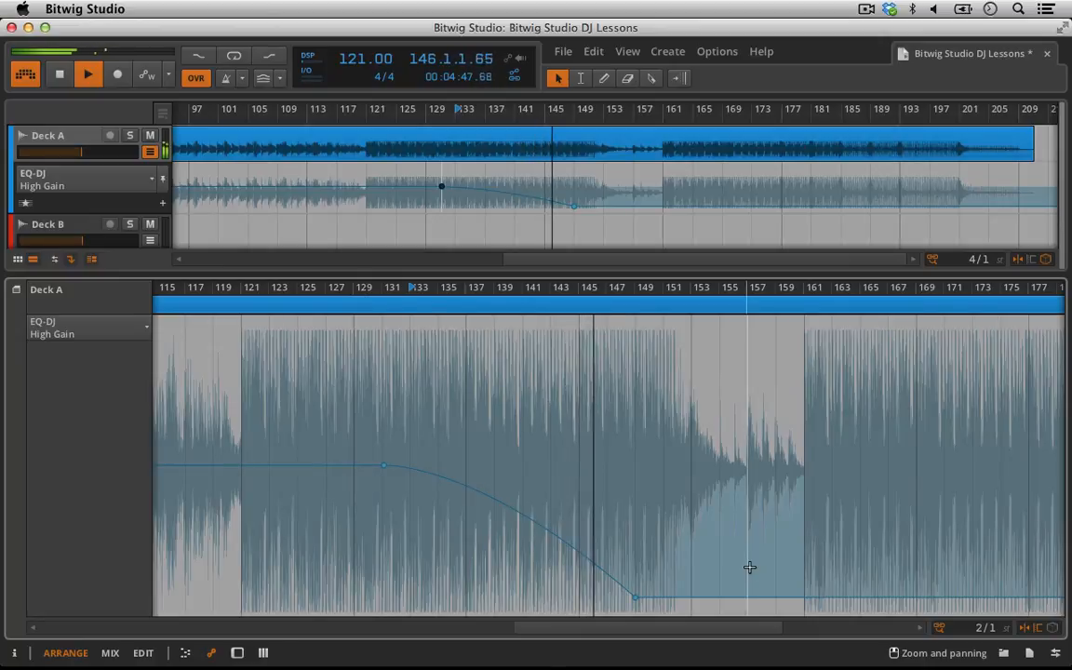
double_click(734, 599)
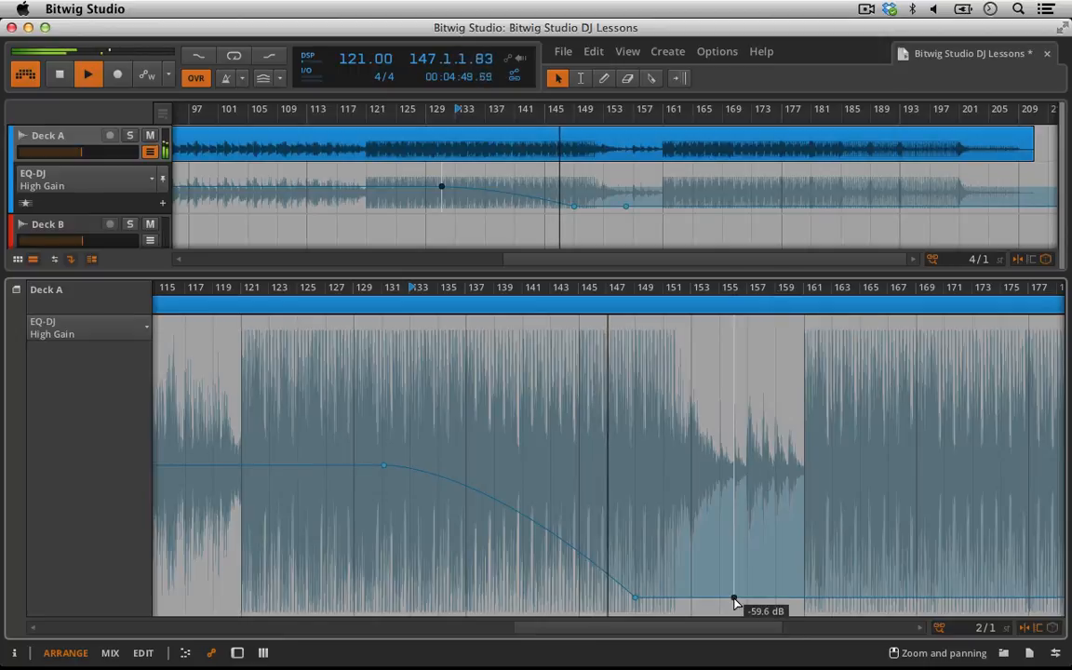
drag(735, 598, 635, 466)
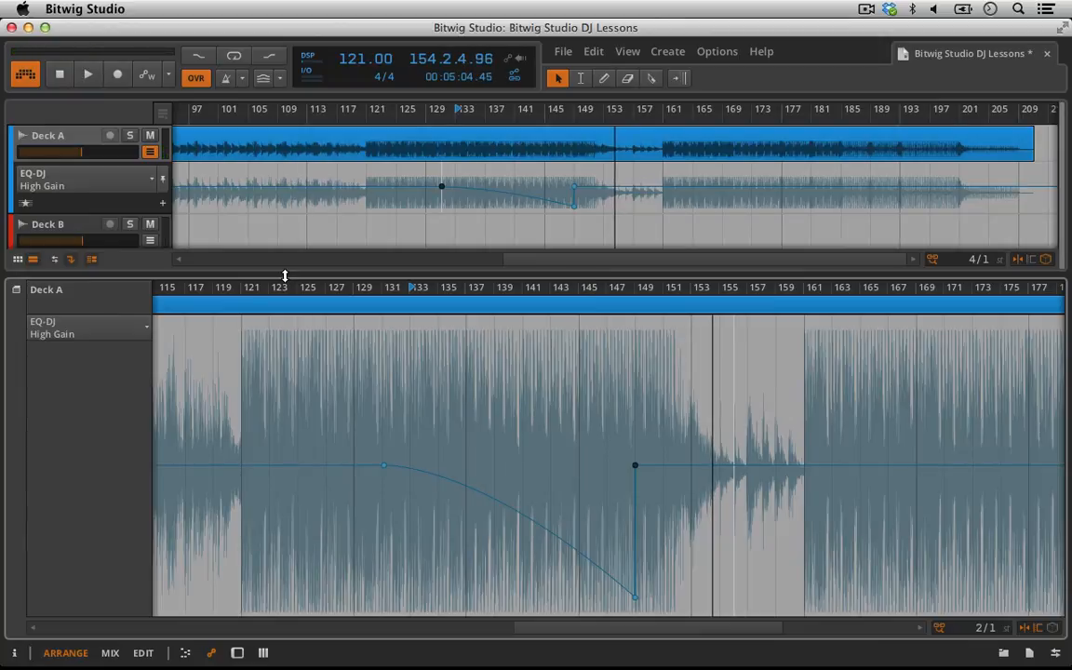
drag(285, 276, 221, 527)
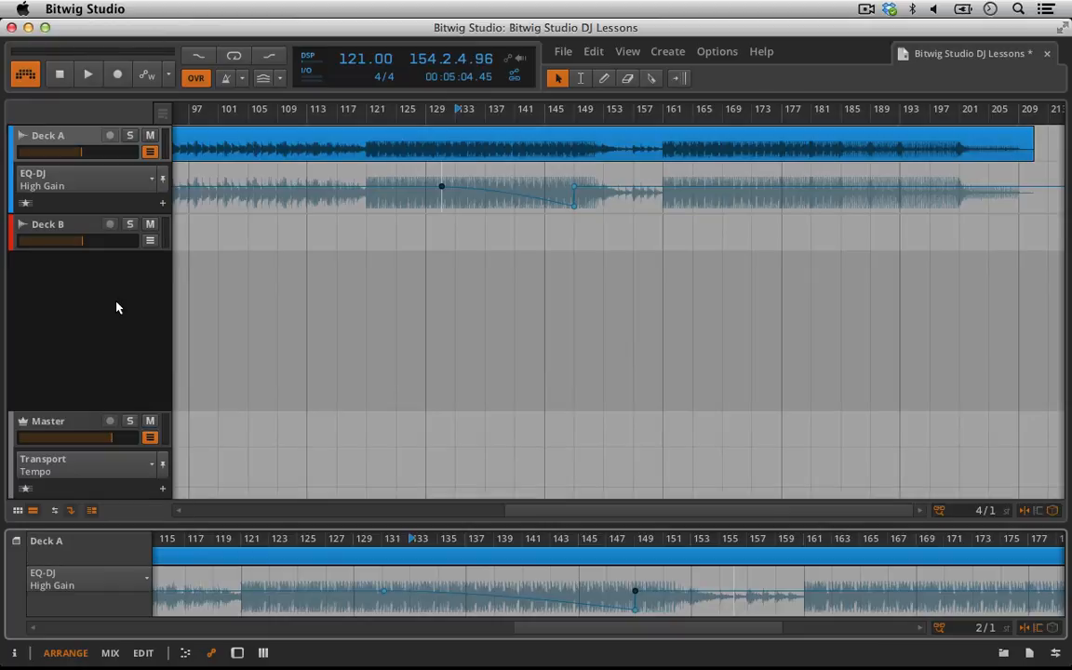